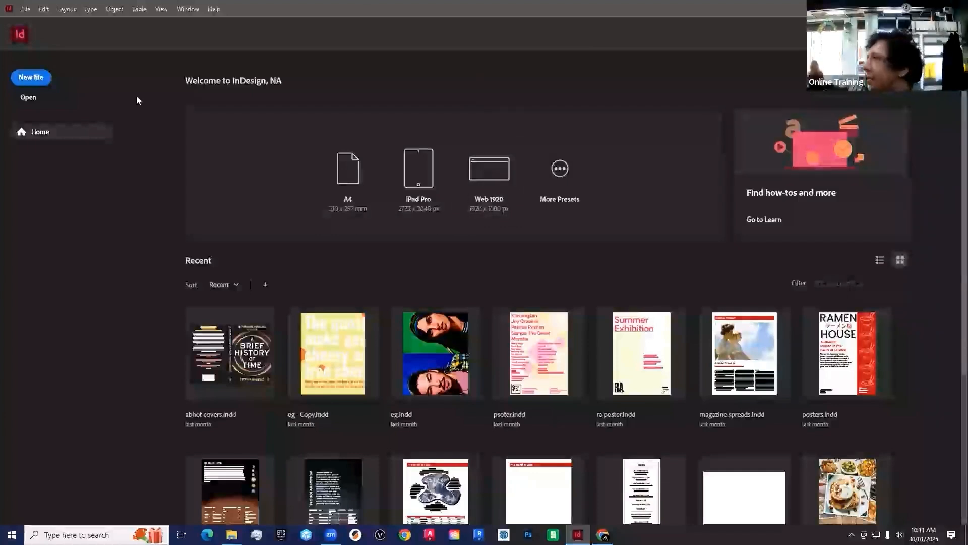
Start a new document and view the print and mobile preset categories.
left_click(31, 80)
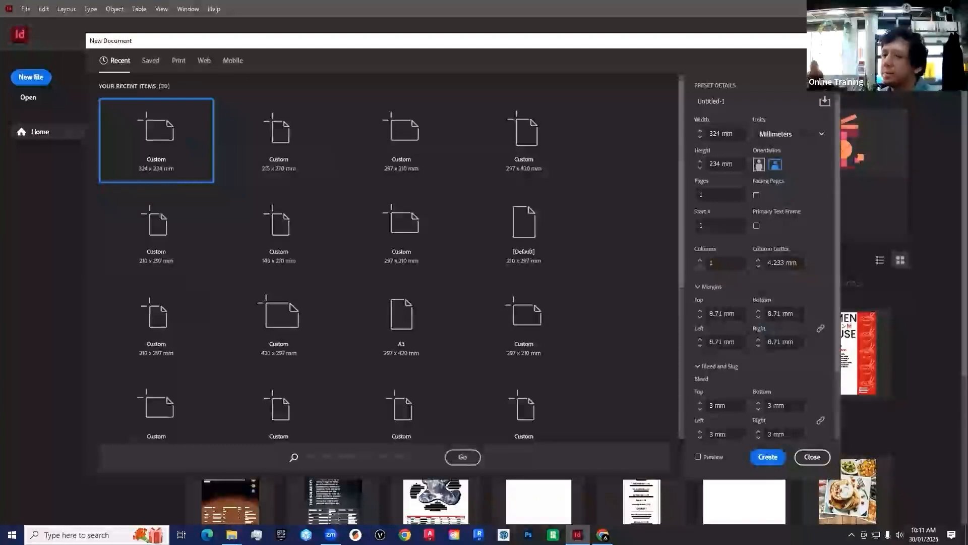
left_click(180, 62)
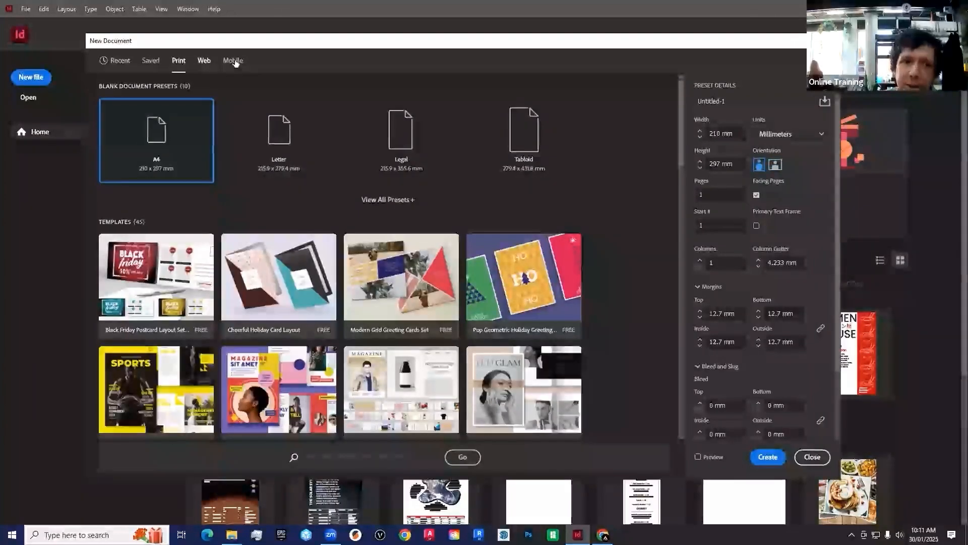
left_click(235, 62)
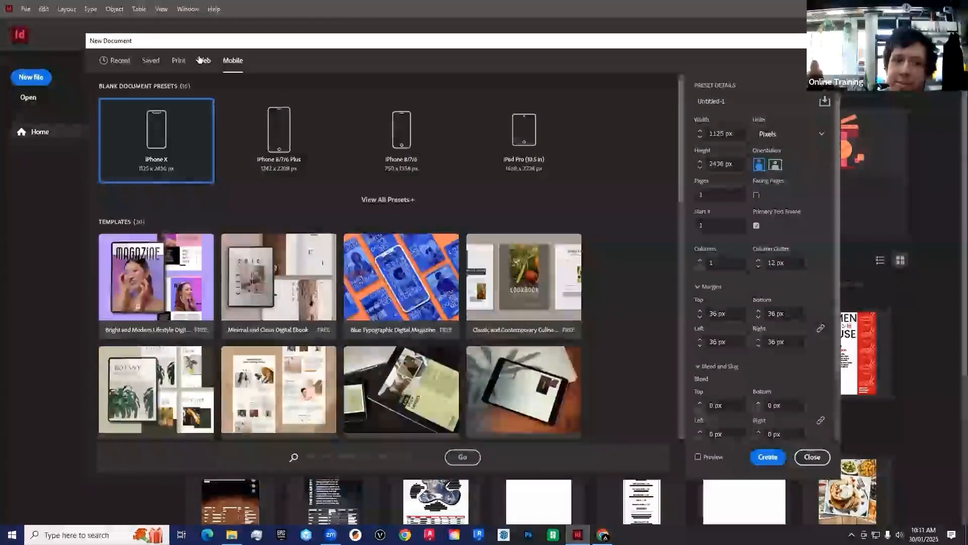
Show all mobile presets and compare several phone and tablet page sizes, including Samsung S8 and Google Pixel XL/Samsung S7.
left_click(385, 201)
left_click(276, 142)
left_click(400, 147)
left_click(399, 222)
left_click(158, 239)
left_click(279, 325)
left_click(150, 310)
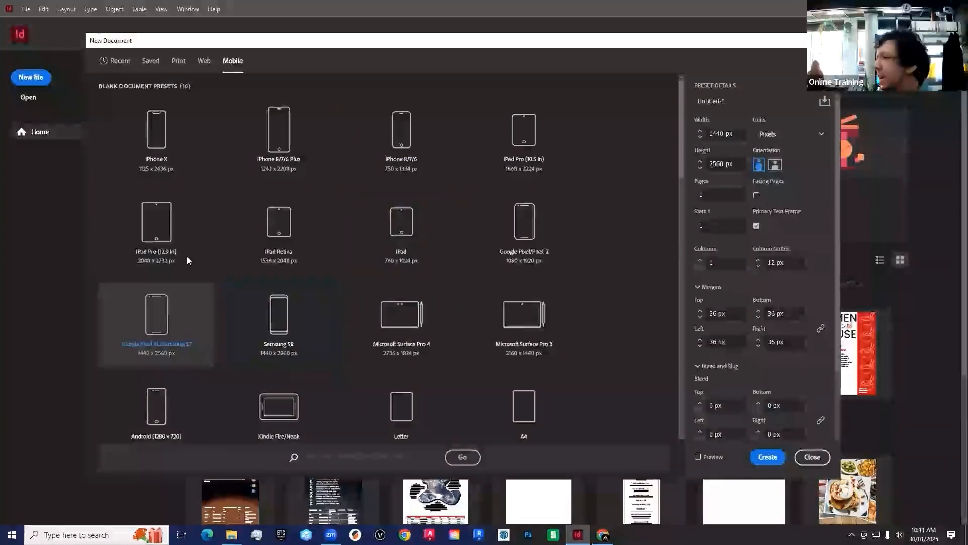
Show all web presets for the new document and check the 760 x 420 px size.
left_click(206, 61)
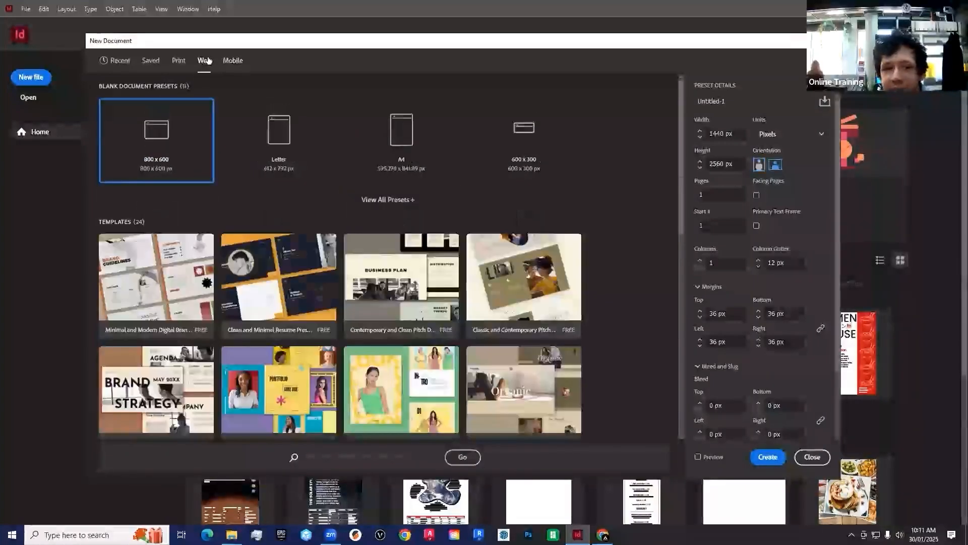
left_click(398, 200)
left_click(260, 224)
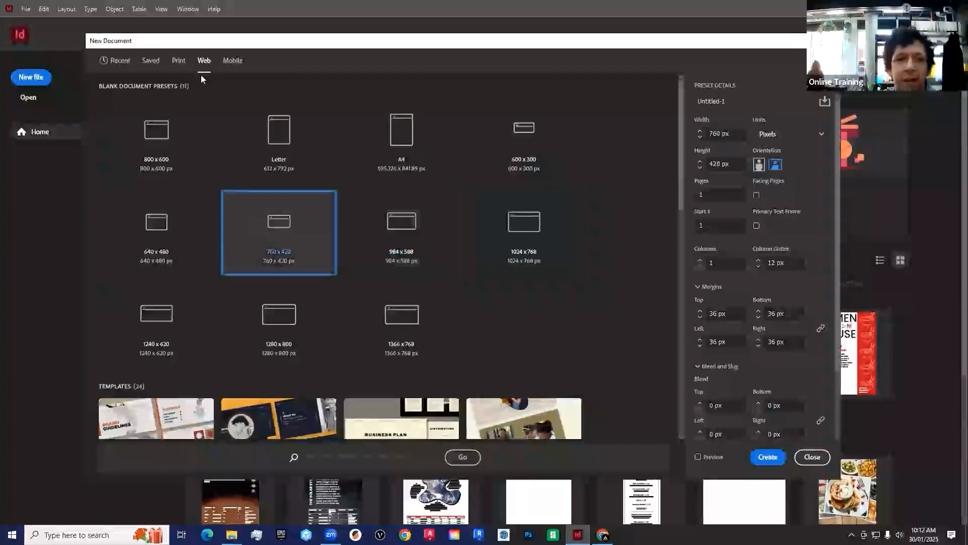
Show all print presets, compare sizes such as Legal, Letter, A5, A3 and Tabloid, and choose A4.
left_click(179, 61)
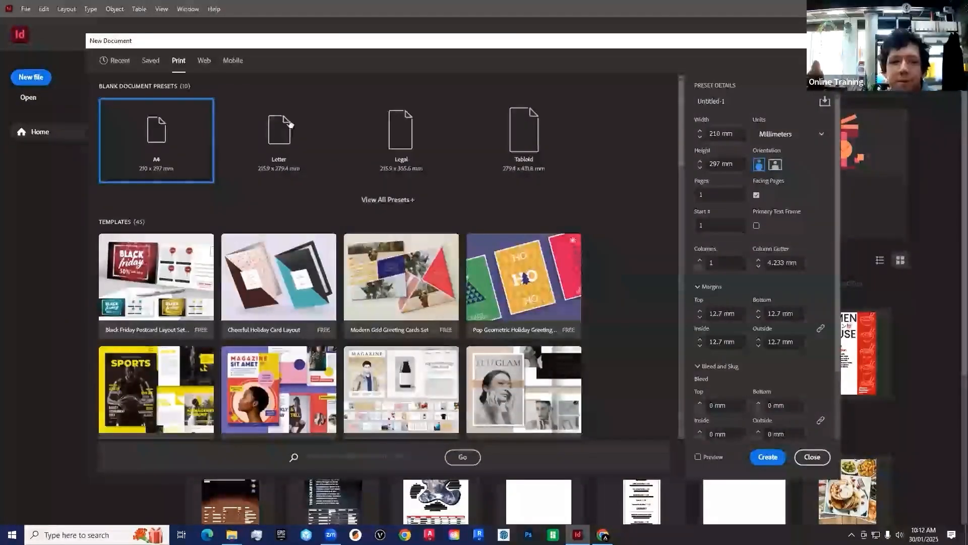
left_click(388, 200)
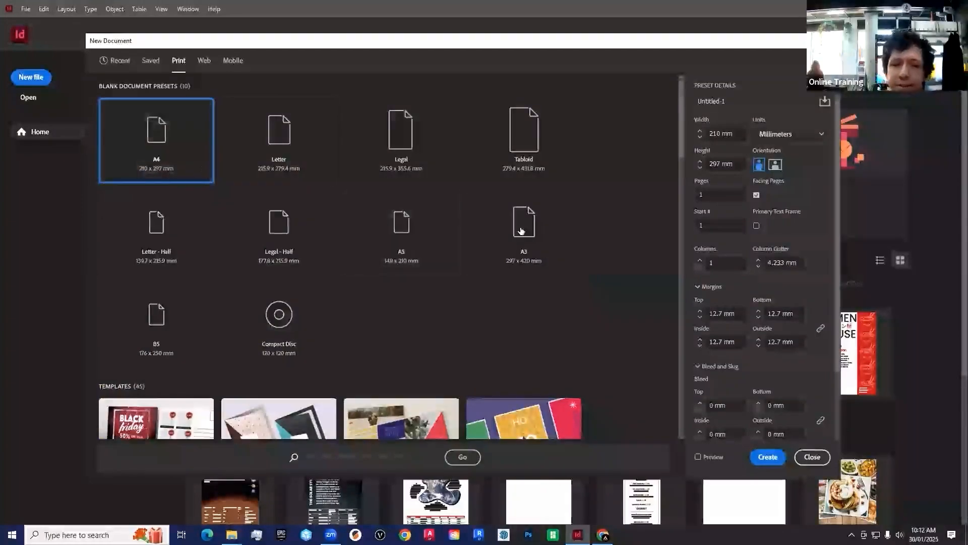
left_click(410, 156)
left_click(292, 174)
left_click(279, 227)
left_click(434, 222)
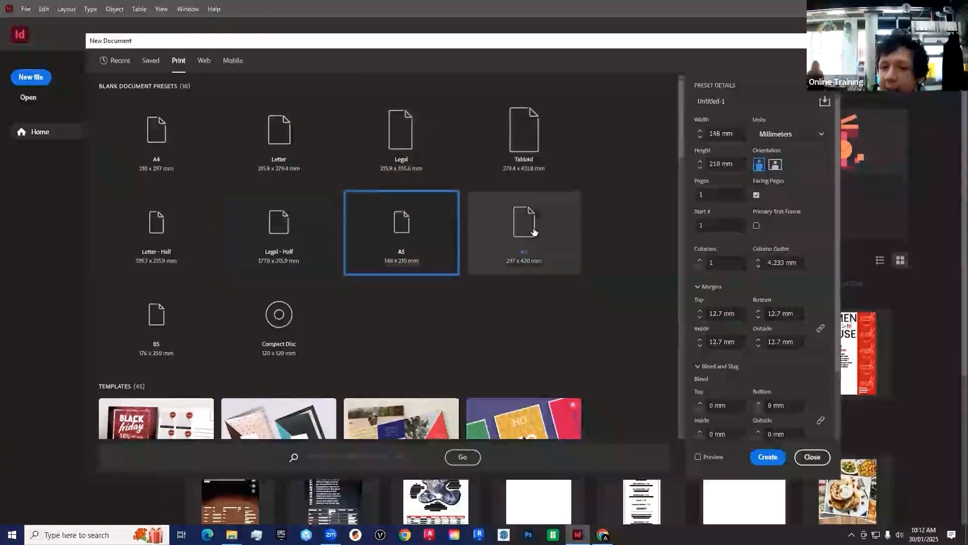
left_click(536, 222)
left_click(535, 142)
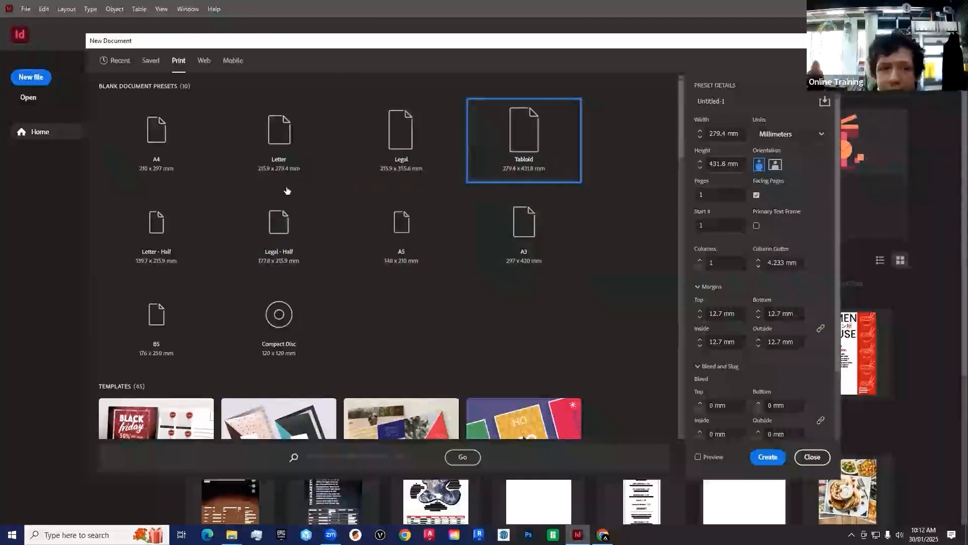
left_click(182, 147)
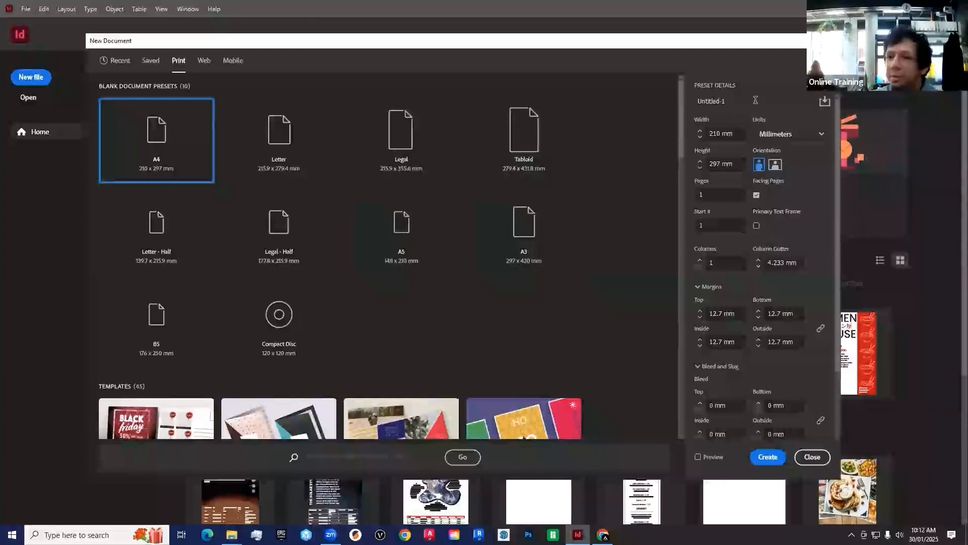
Try a custom page height of 210 mm for the new document and restore the A4 preset.
double_click(719, 164)
type("210")
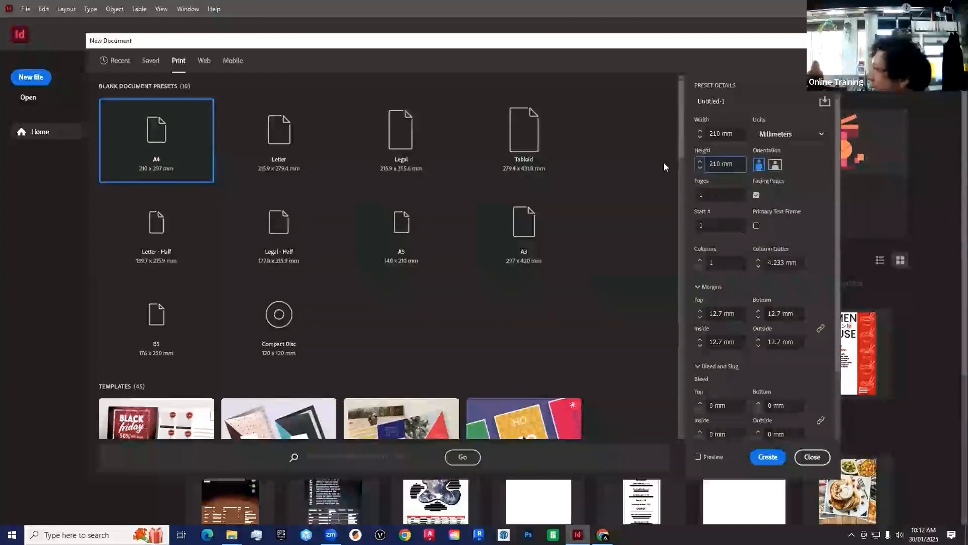
left_click(150, 216)
left_click(149, 136)
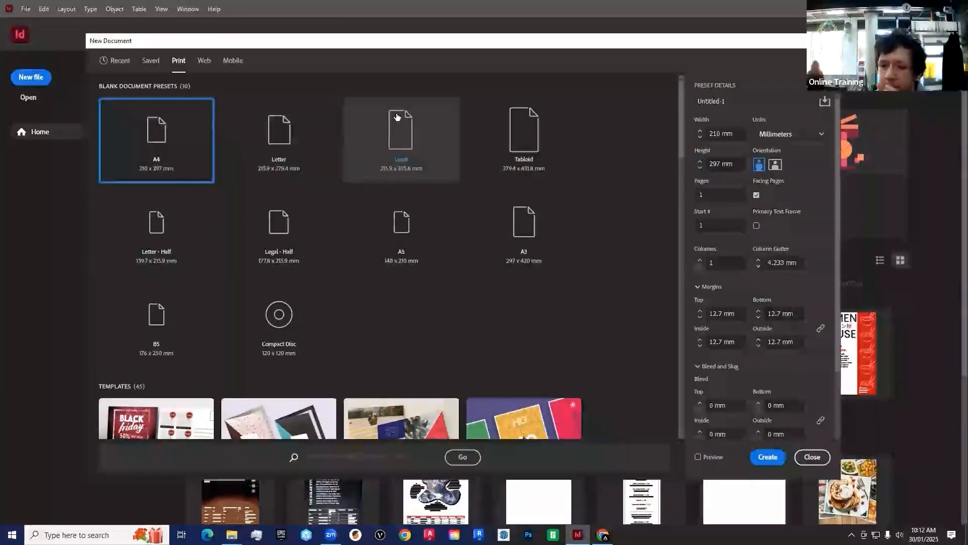
Review the measurement units, keeping millimeters, and set the A4 page to landscape orientation with facing pages enabled.
left_click(821, 135)
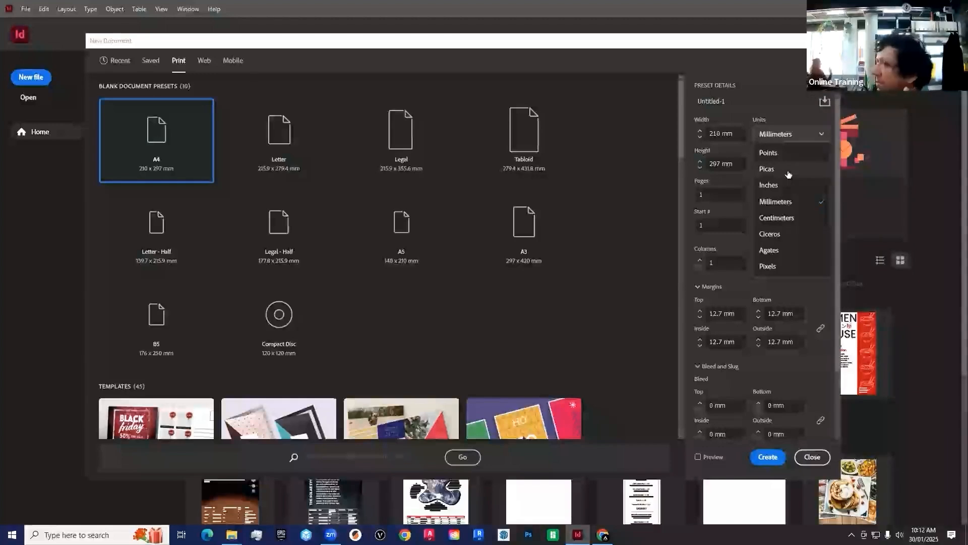
left_click(771, 82)
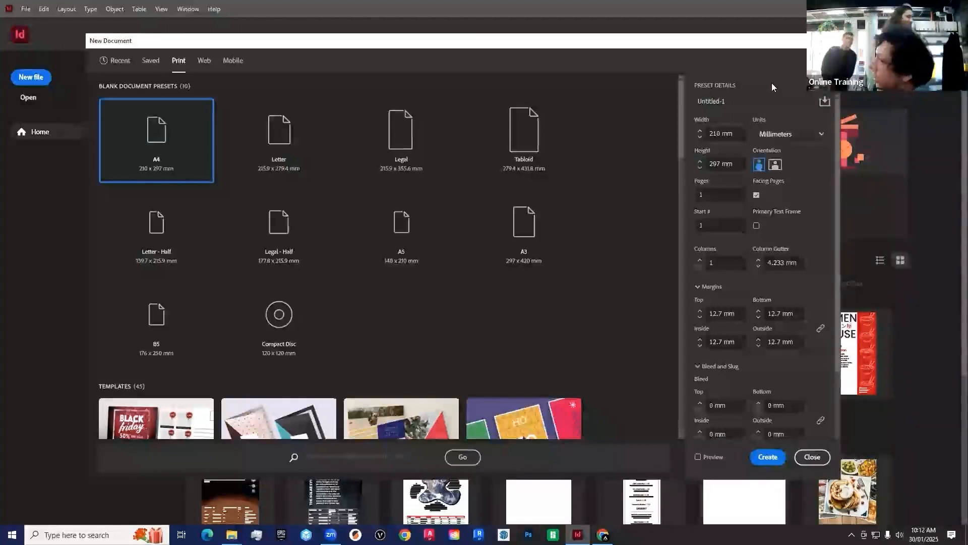
left_click(780, 167)
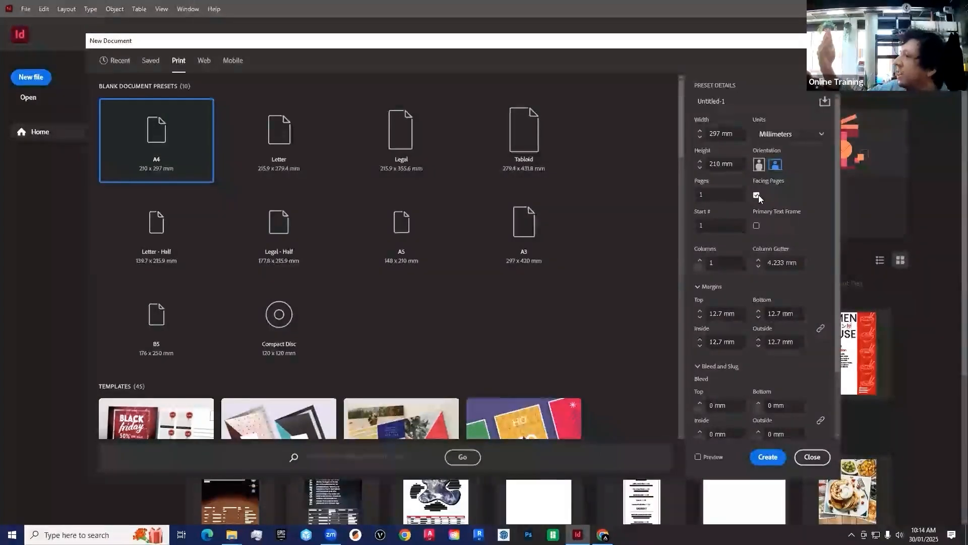
left_click(757, 195)
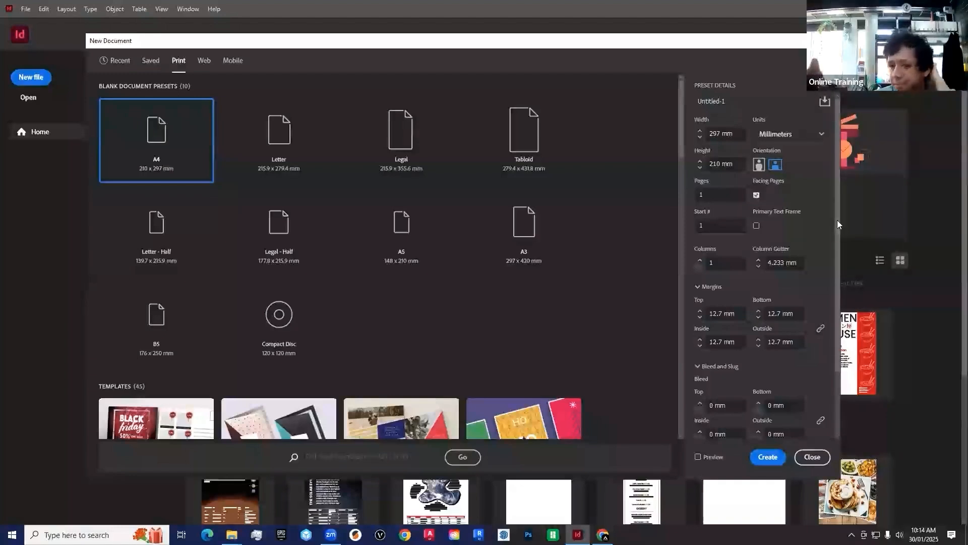
Set the bleed to 3 mm on all sides and create the A4 landscape document.
left_click_drag(837, 226, 836, 241)
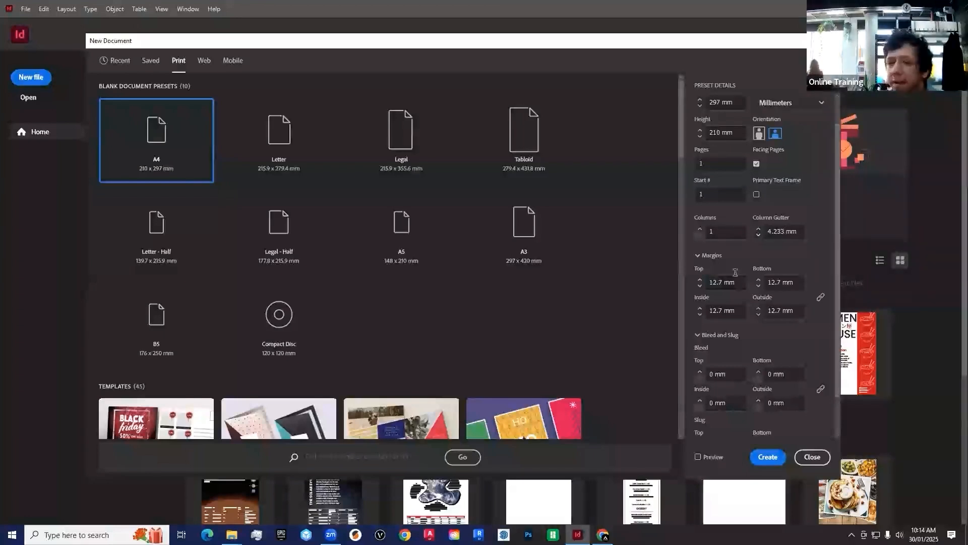
scroll(840, 294, "down", 1)
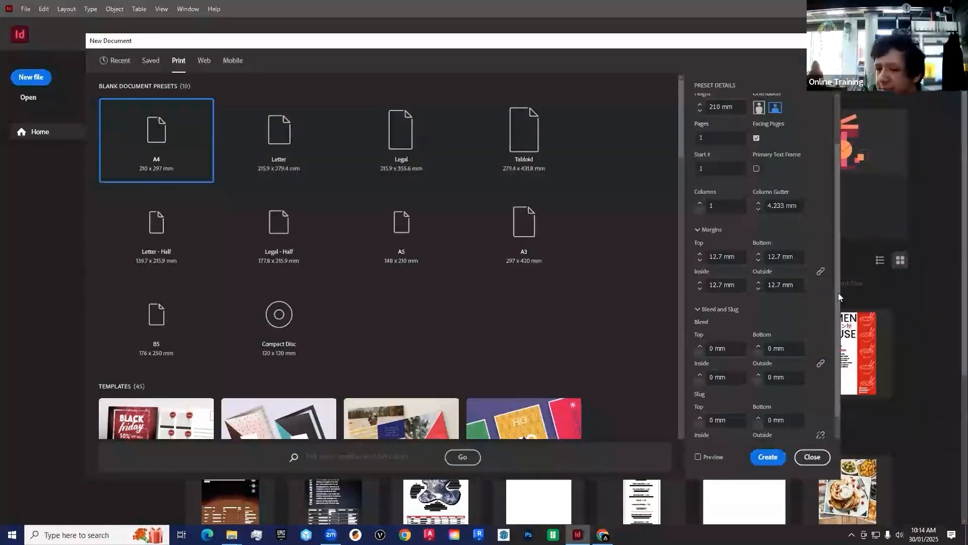
scroll(833, 312, "down", 1)
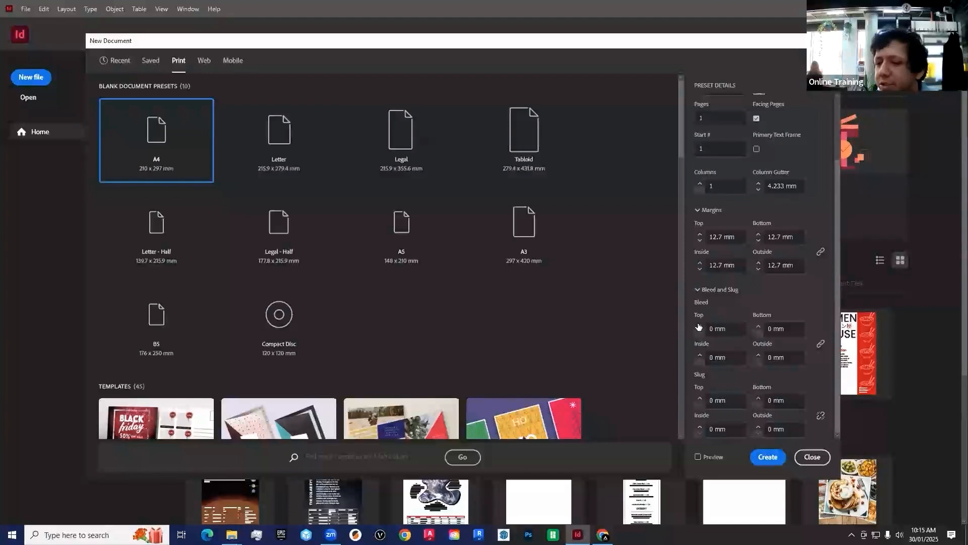
left_click(699, 325)
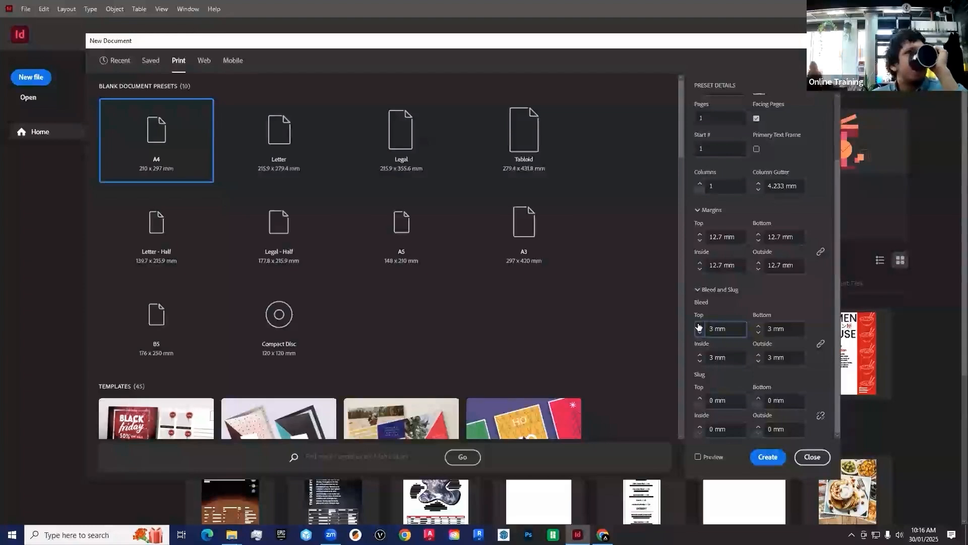
scroll(698, 326, "up", 3)
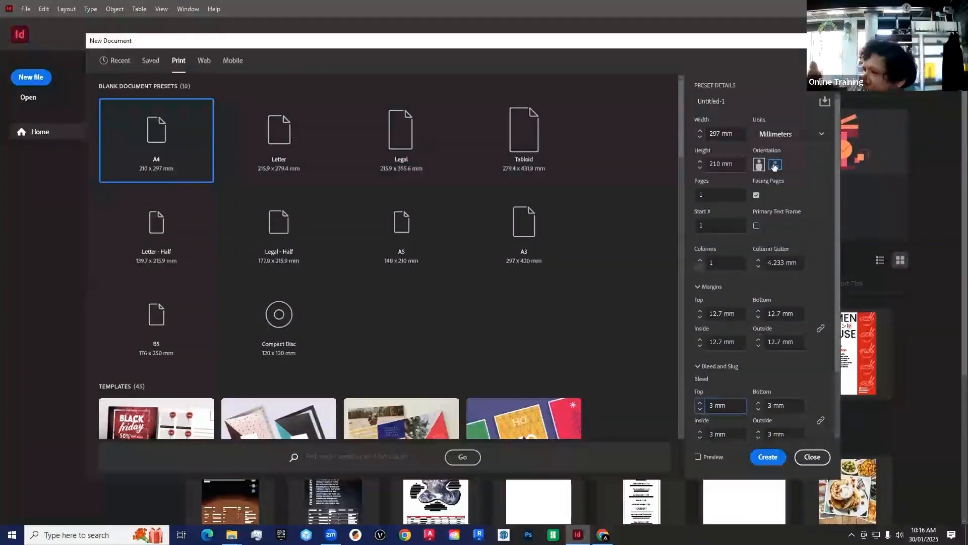
scroll(731, 237, "down", 3)
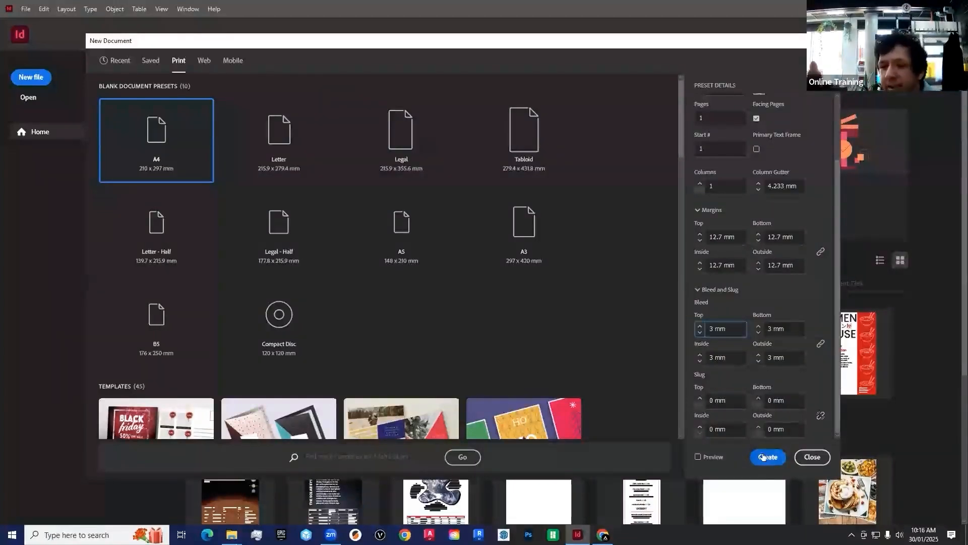
left_click(763, 457)
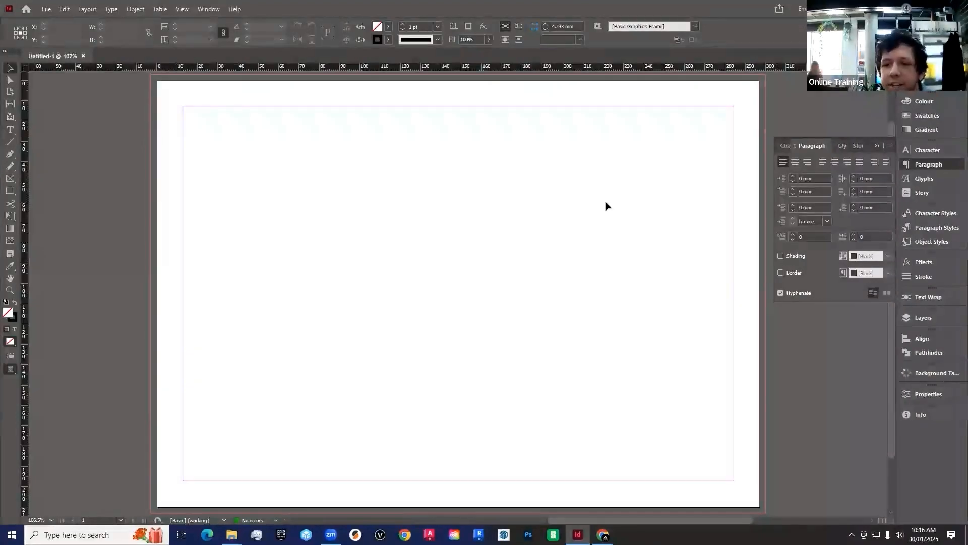
left_click_drag(257, 312, 589, 207)
key("ctrl+z")
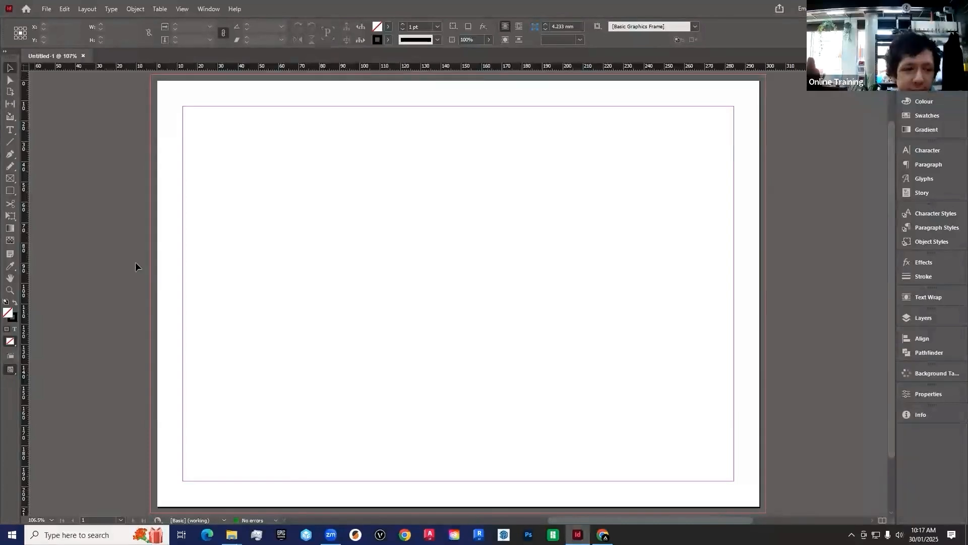
Draw a black-filled rectangle about 100 x 79 mm from the page's left edge and move it out to the bleed line.
left_click(14, 301)
left_click(10, 191)
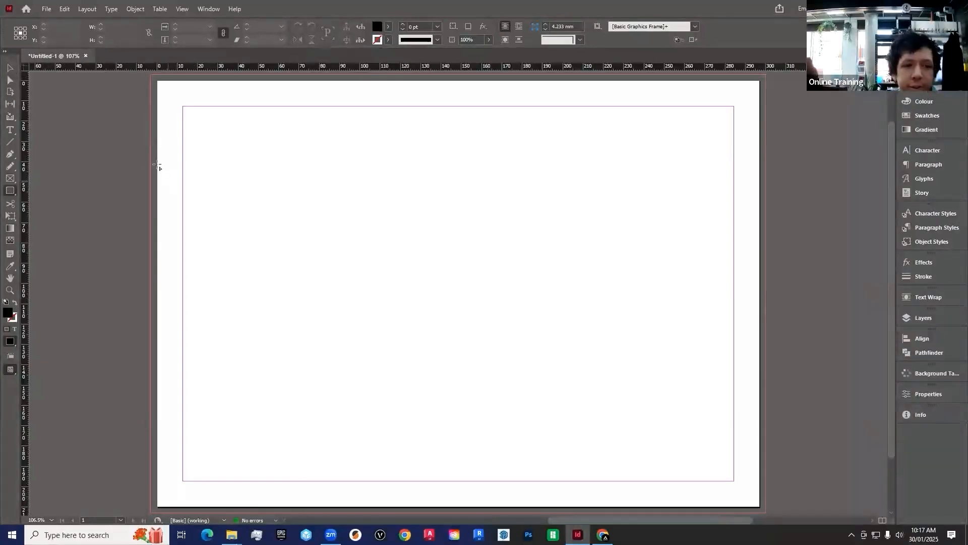
mouse_move(157, 164)
left_mouse_down()
mouse_move(292, 261)
mouse_move(361, 326)
left_mouse_up()
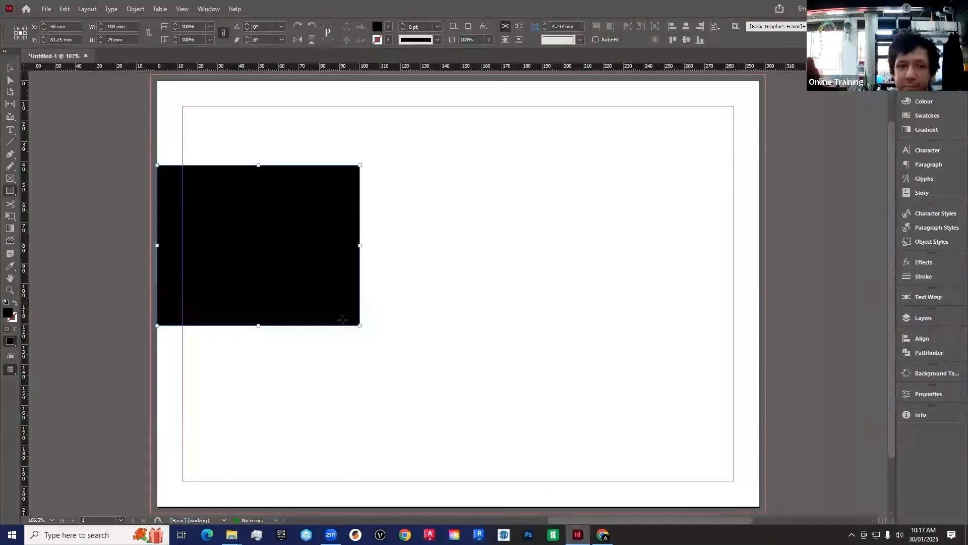
left_click(10, 68)
left_click_drag(276, 240, 268, 248)
left_click(281, 342)
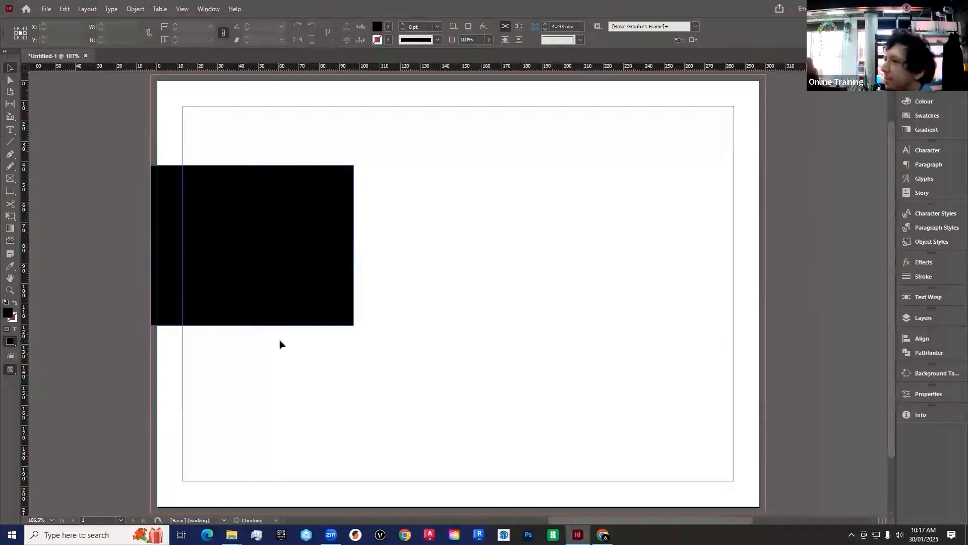
Delete the black rectangle at the page's left bleed.
left_click(199, 182)
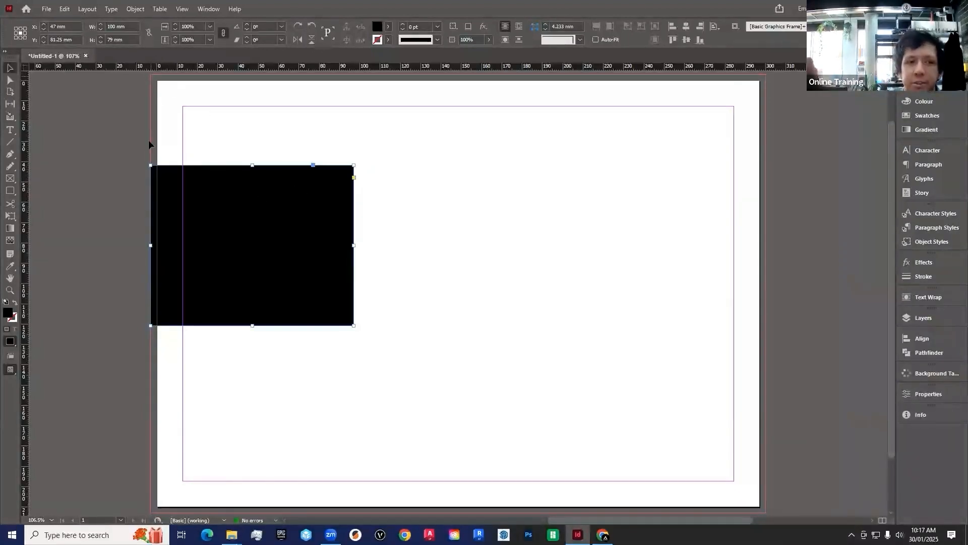
key("Delete")
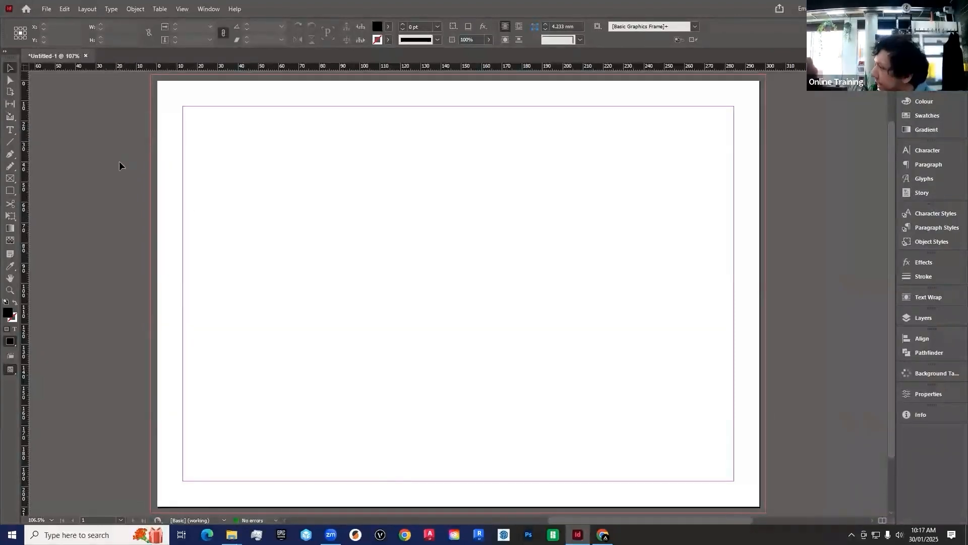
Look through the available tools, including Direct Selection, Content Collector, Line, Type, Gap and Pen.
left_click(10, 80)
left_click(10, 116)
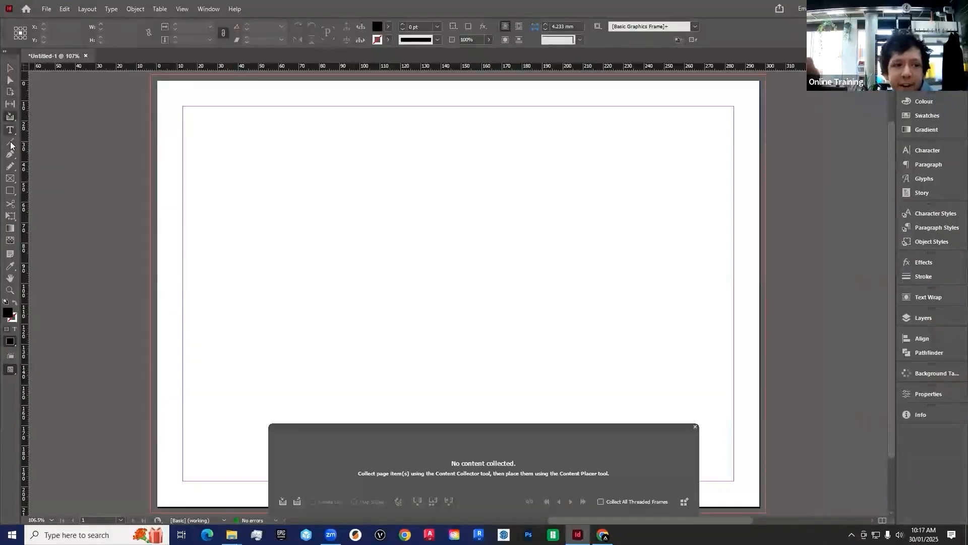
left_click(10, 142)
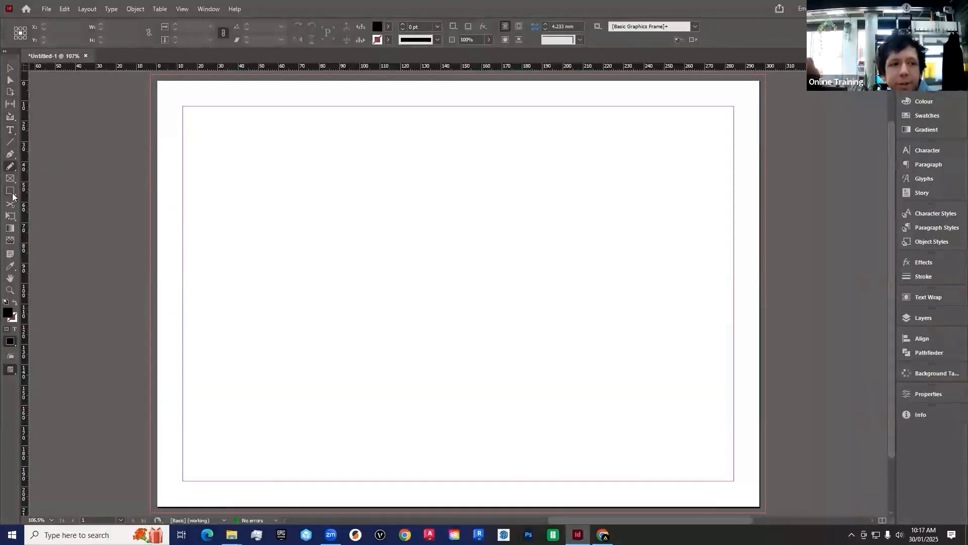
left_click(11, 129)
left_click(10, 104)
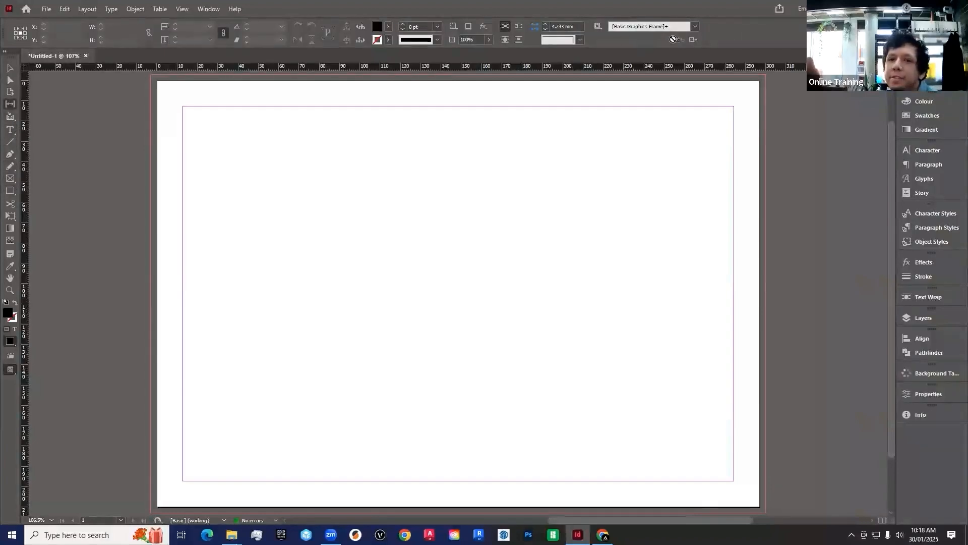
left_click(10, 154)
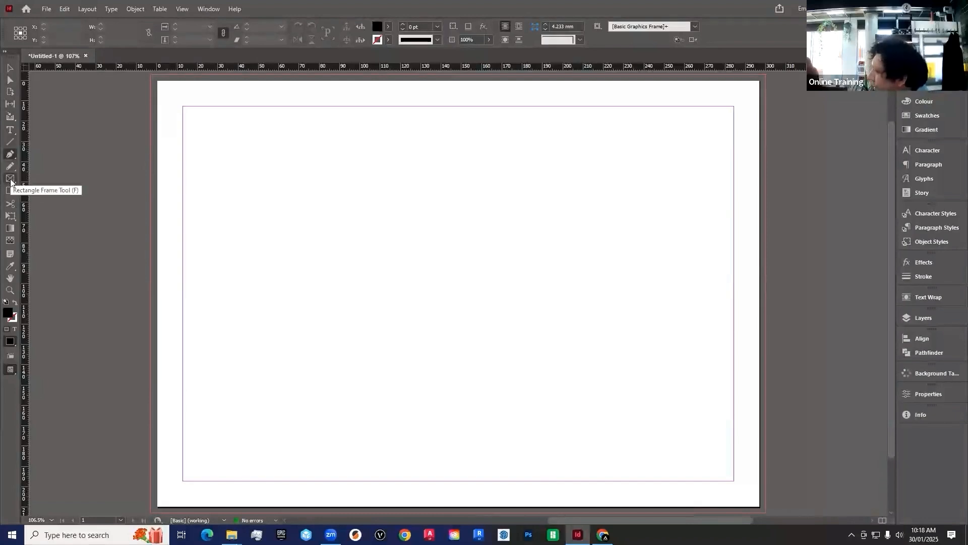
Look over the list of available panels and compare the options offered for the Type, Selection and Rectangle Frame tools.
left_click(202, 8)
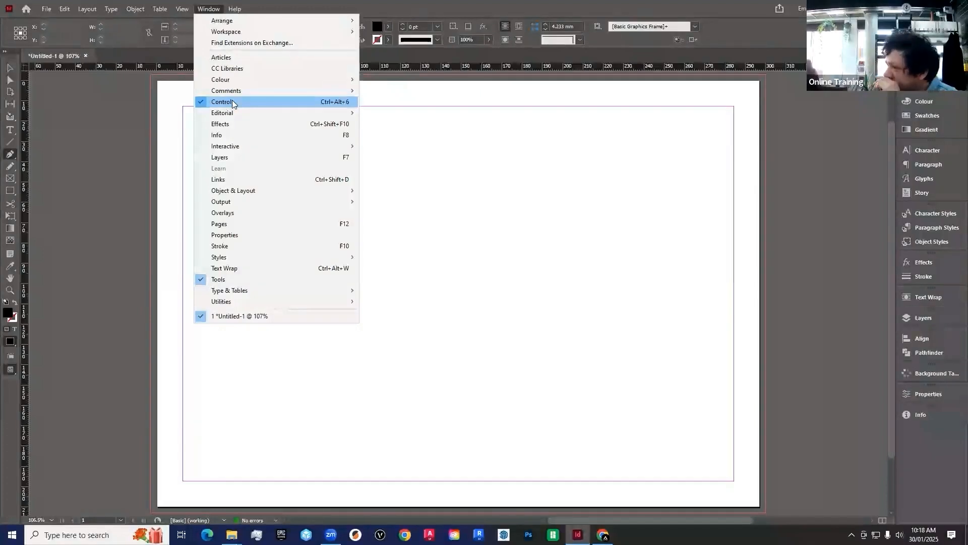
left_click(328, 5)
left_click(10, 130)
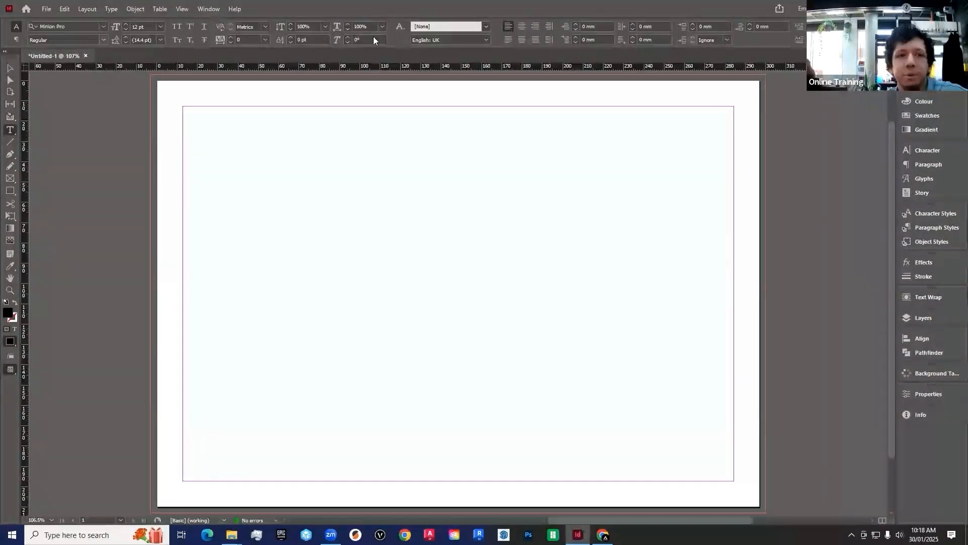
left_click(10, 69)
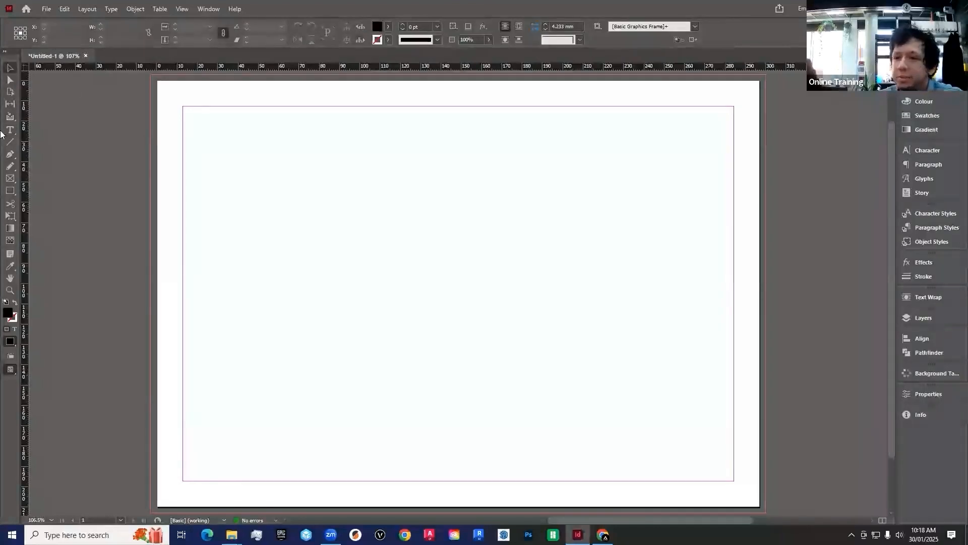
left_click(10, 178)
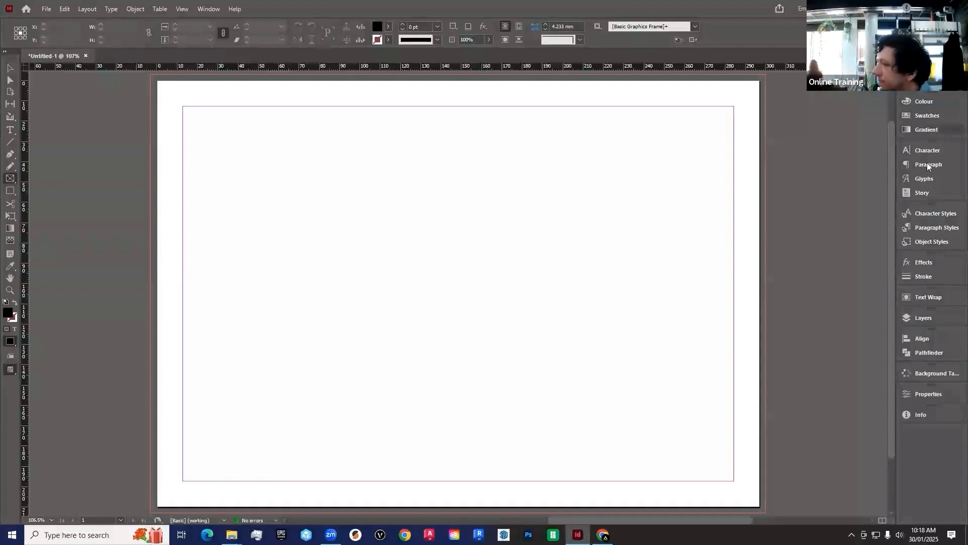
left_click(5, 71)
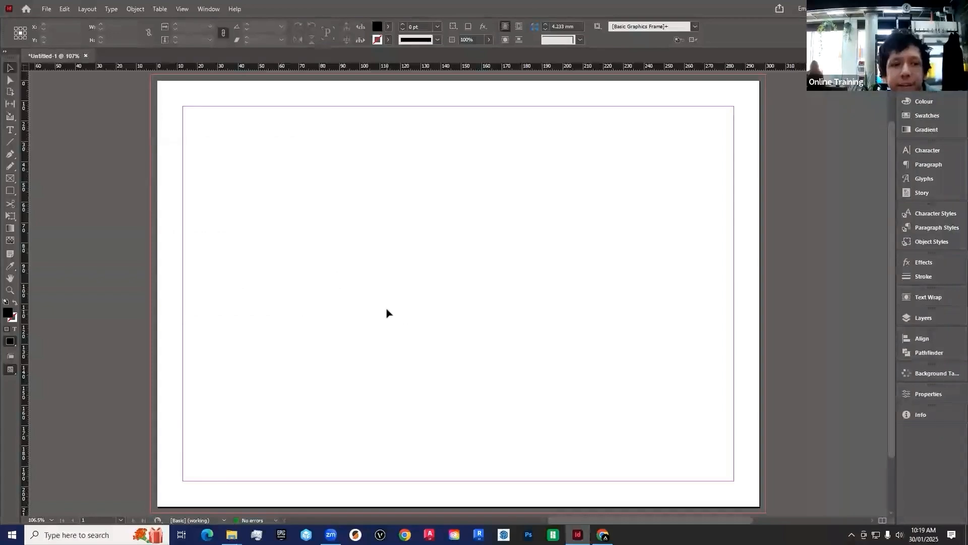
Draw a text frame about 116 x 52 mm from the page's upper-left margin corner and enter a first name in it.
left_click(8, 132)
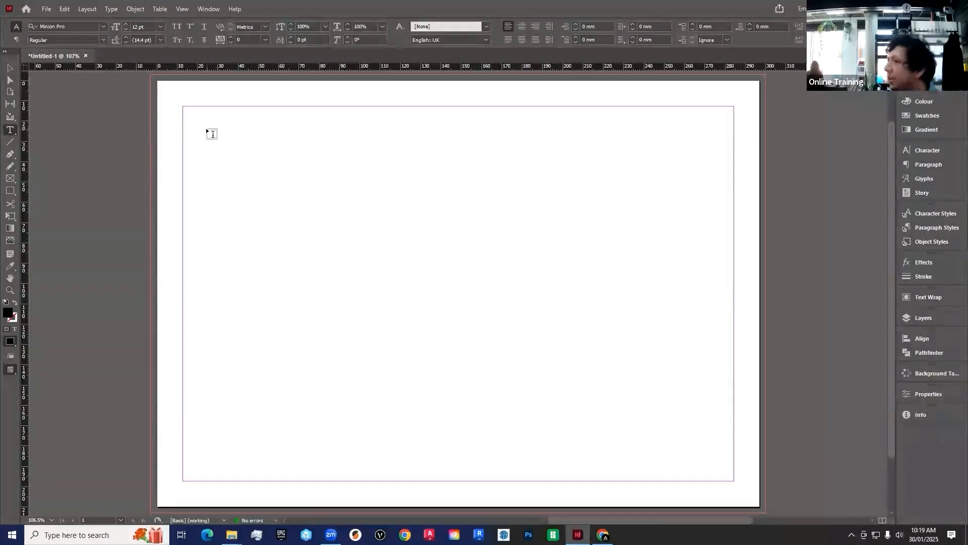
left_click_drag(185, 107, 408, 208)
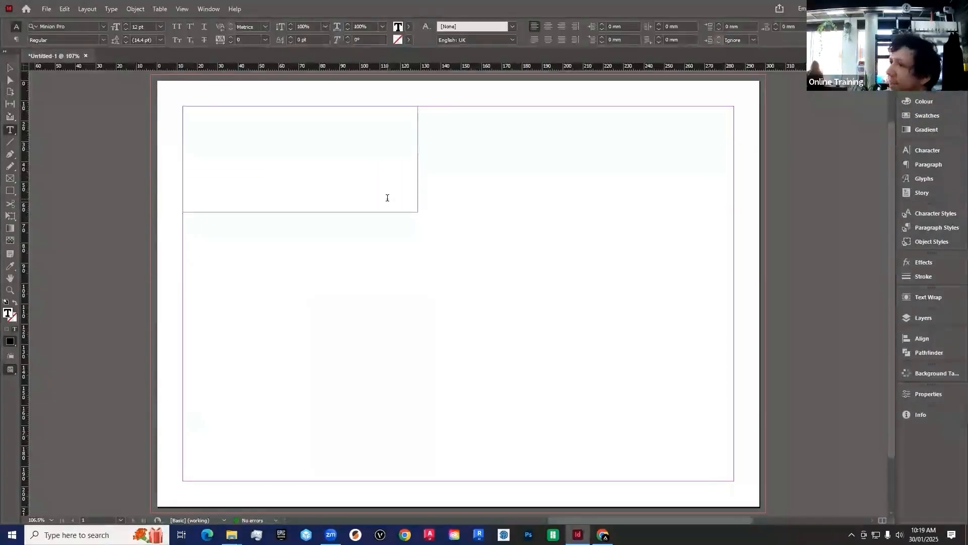
type("Emanuel")
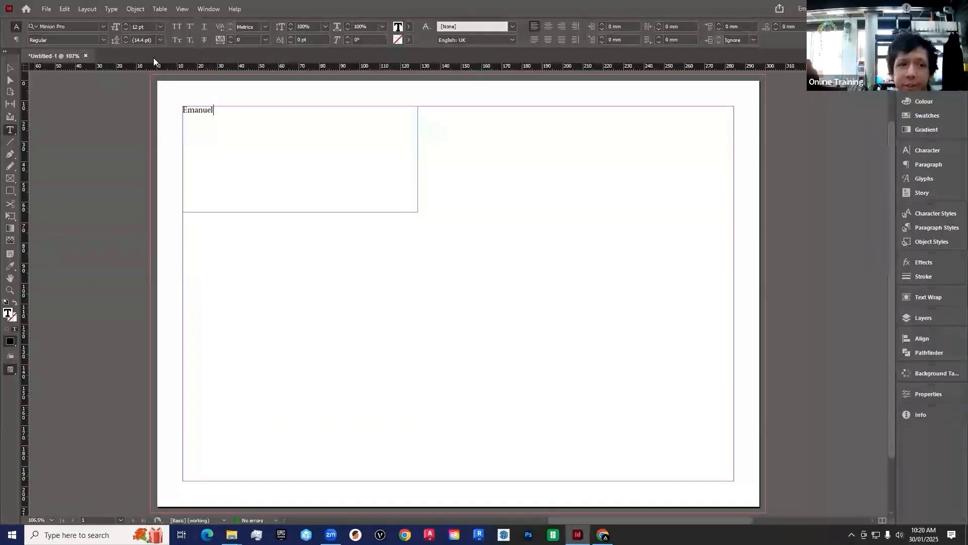
Try a 72 pt font size without selecting the text, and with the name selected set its size to 48 pt.
left_click(160, 27)
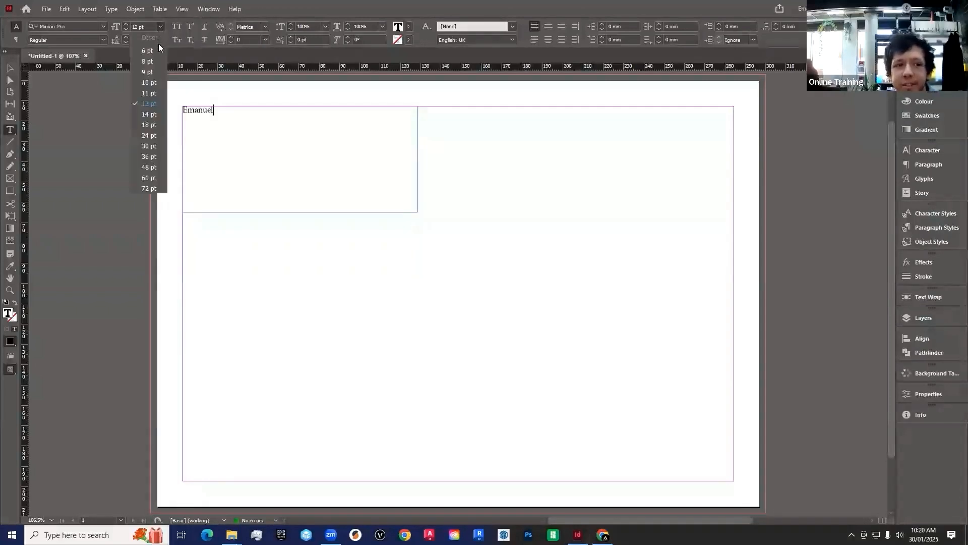
left_click(149, 187)
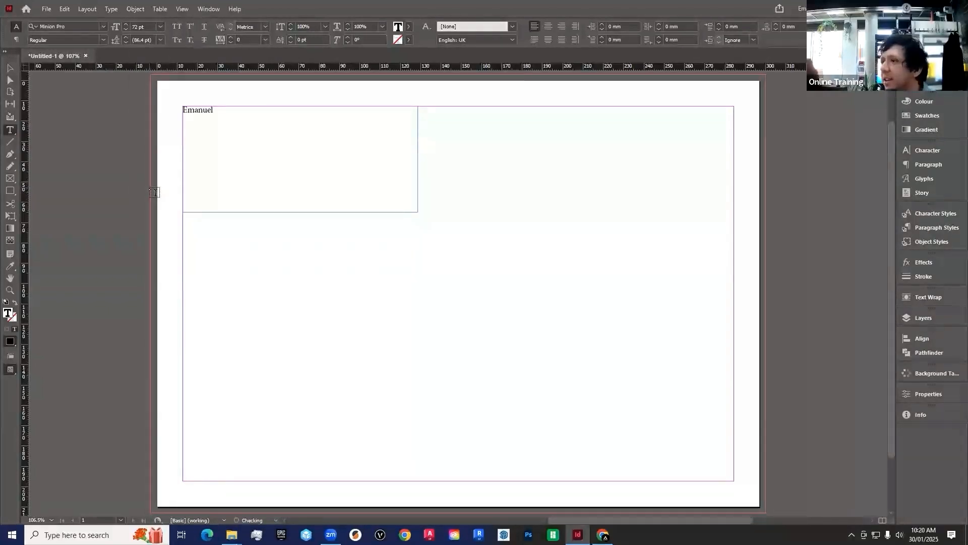
left_click_drag(228, 112, 131, 107)
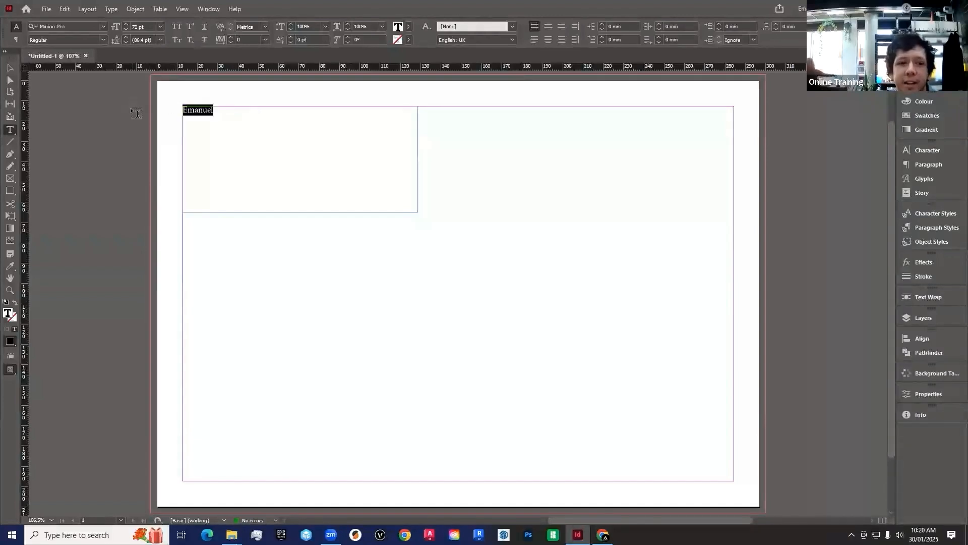
left_click(160, 26)
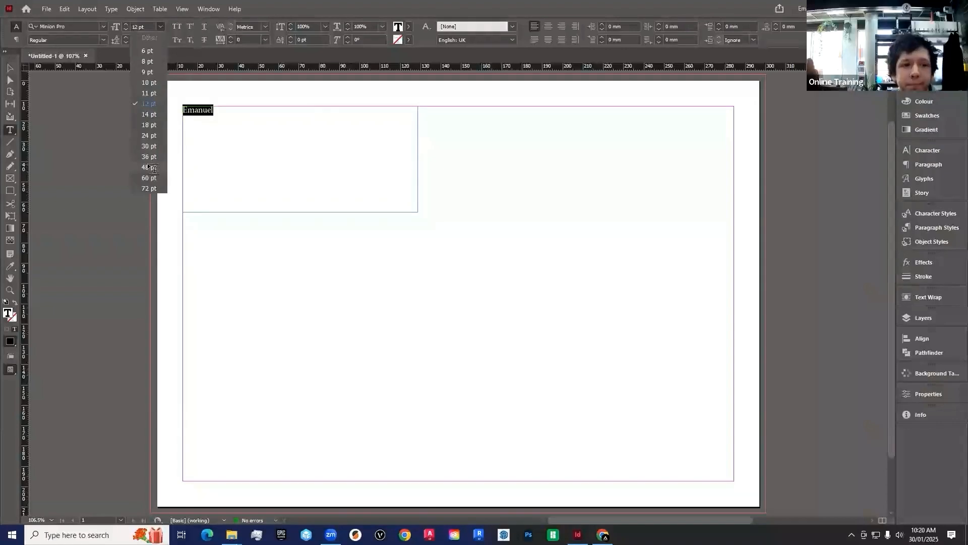
left_click(149, 167)
Select the name in the text frame and try the Poppins (OTF) font followed by Oswald.
left_click_drag(305, 121, 145, 107)
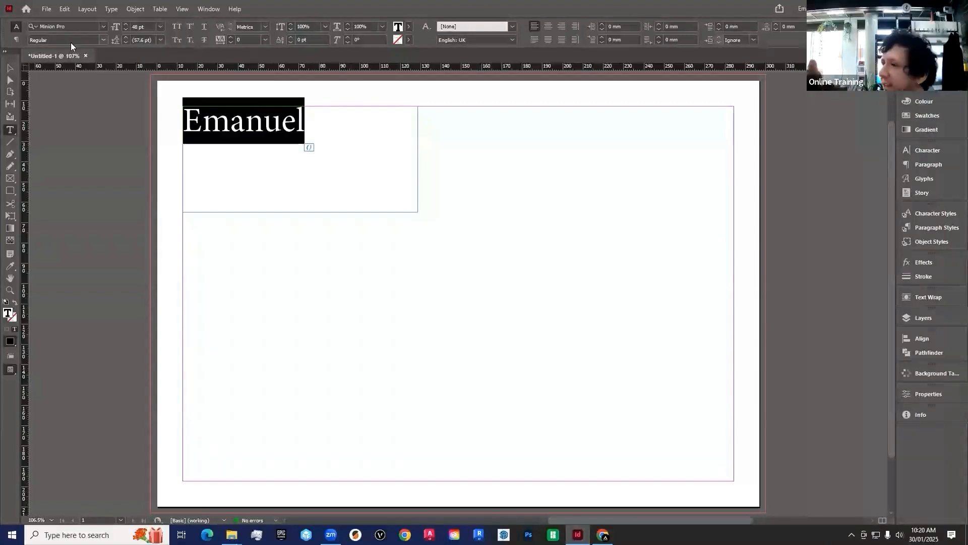
left_click(102, 26)
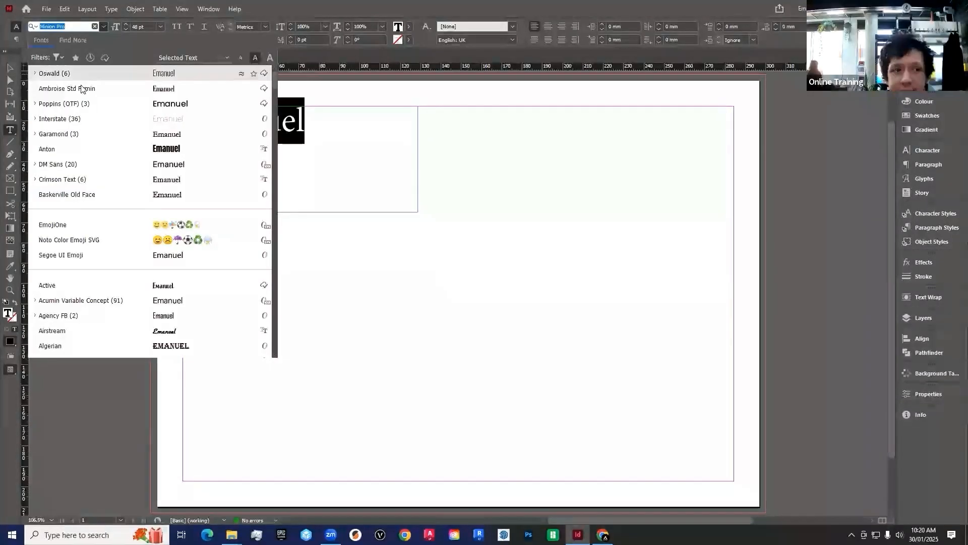
left_click(81, 105)
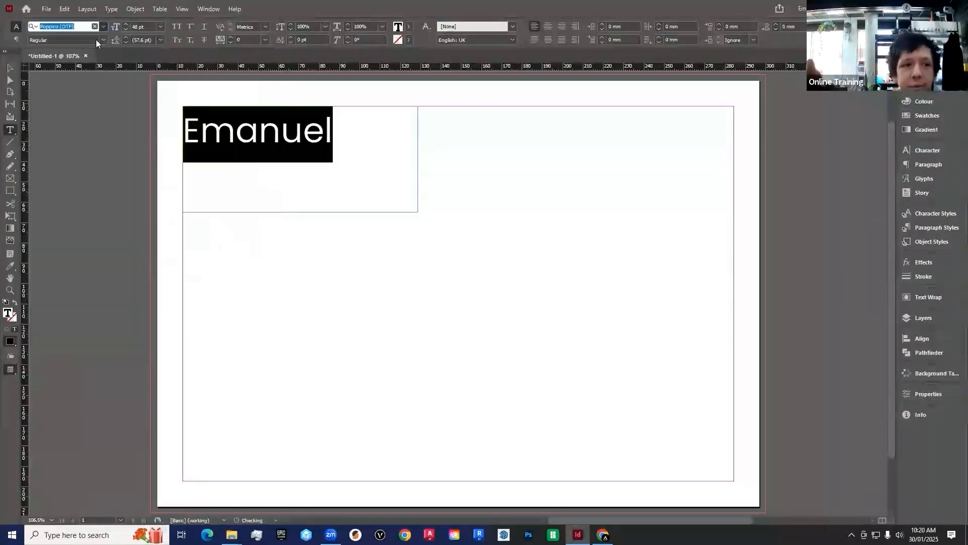
left_click(103, 26)
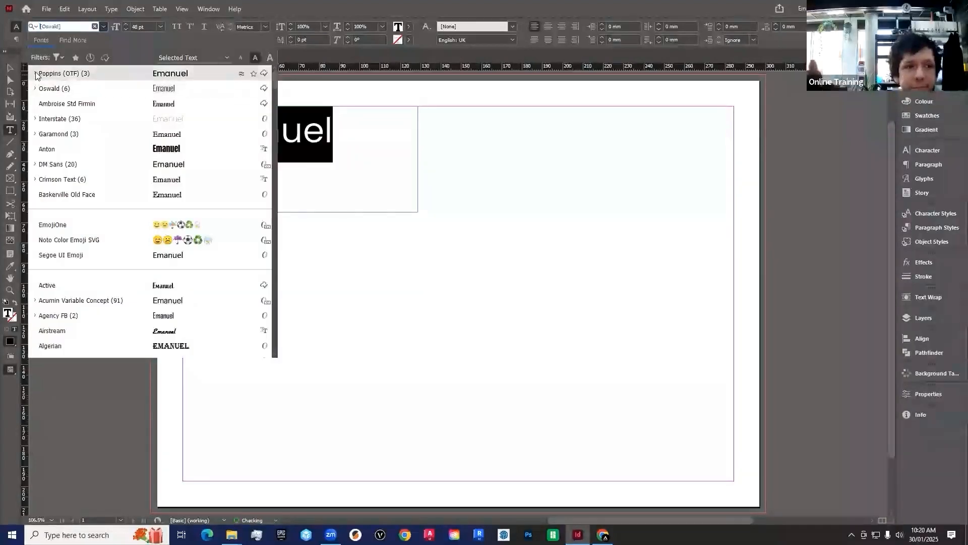
left_click(35, 74)
left_click(153, 129)
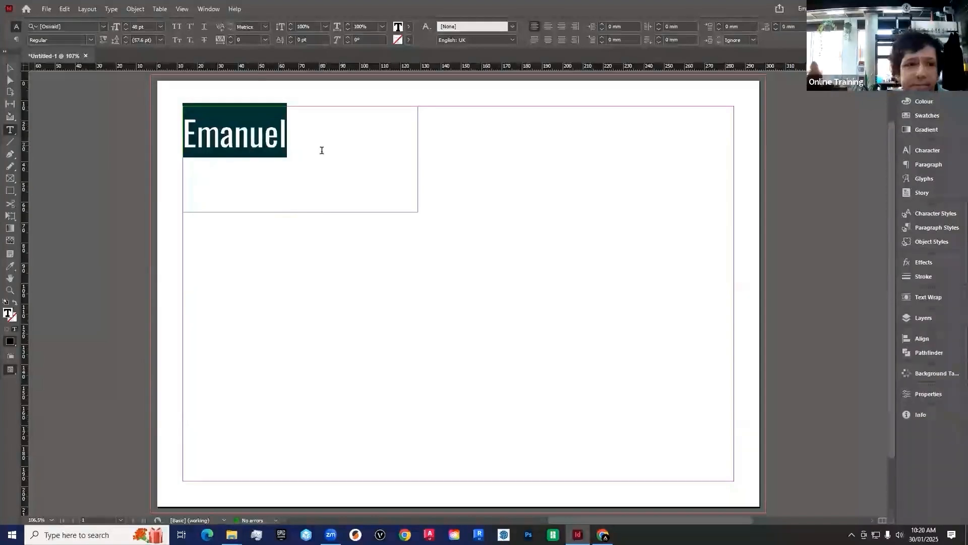
Try the Medium and Bold font styles on the selected name and return it to Regular.
left_click(92, 40)
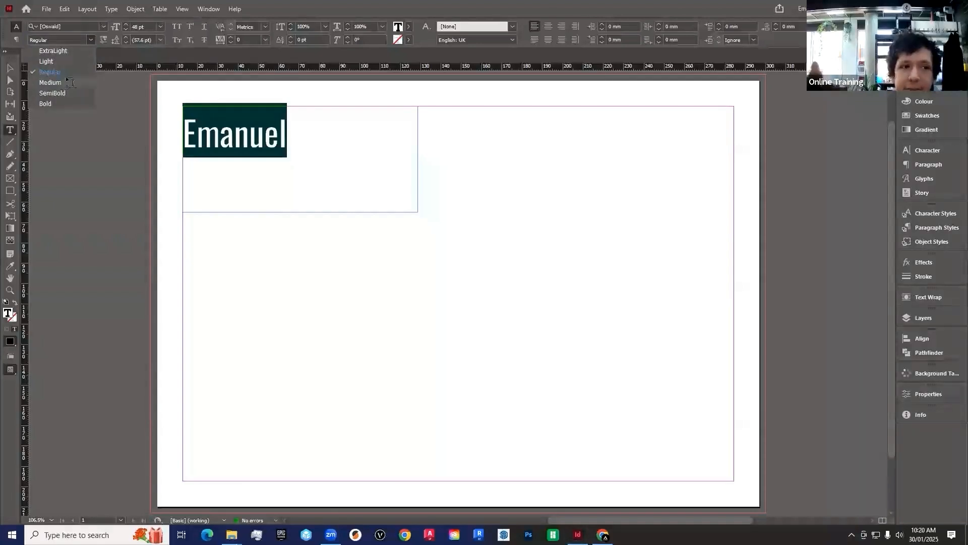
left_click(70, 83)
left_click(92, 41)
left_click(48, 103)
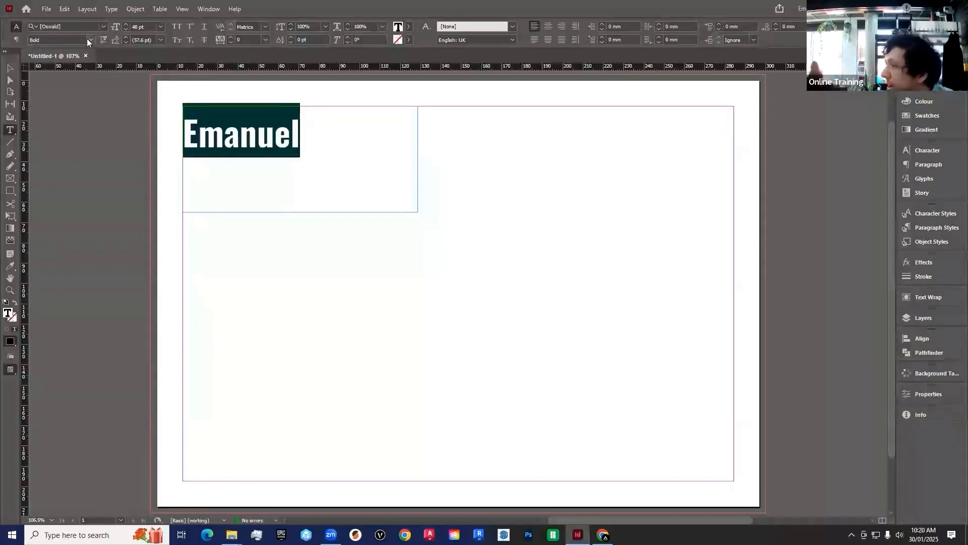
left_click(91, 40)
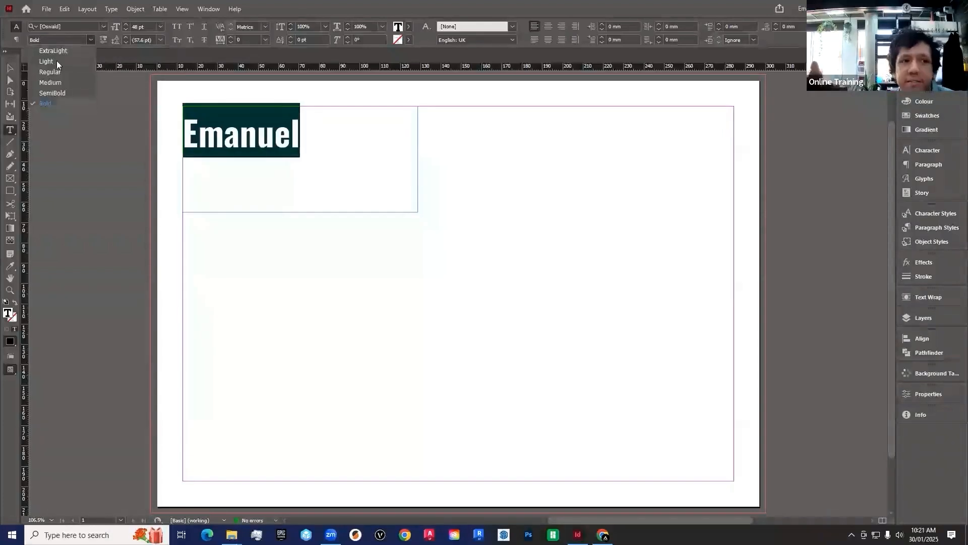
left_click(57, 72)
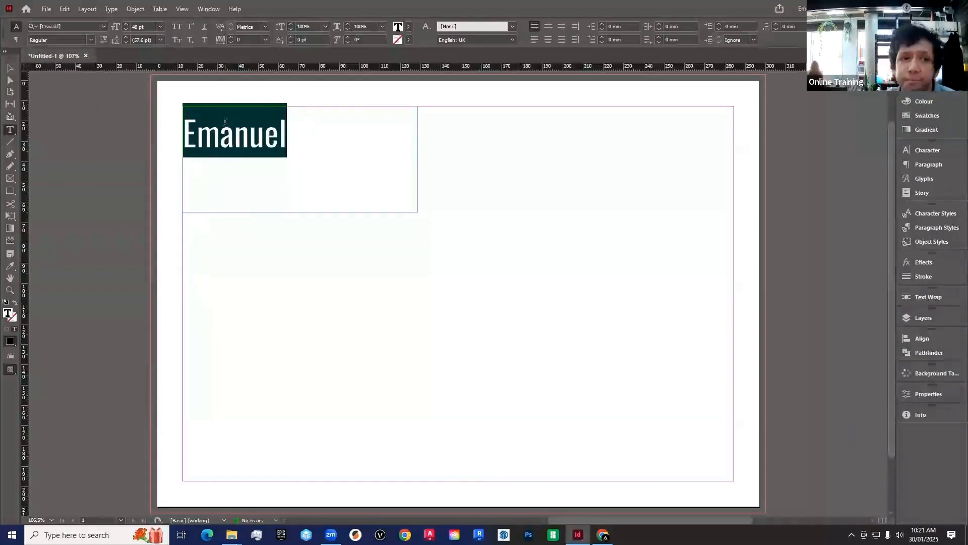
Try the name at a font size of 30 pt and enlarge it to 72 pt.
left_click(160, 26)
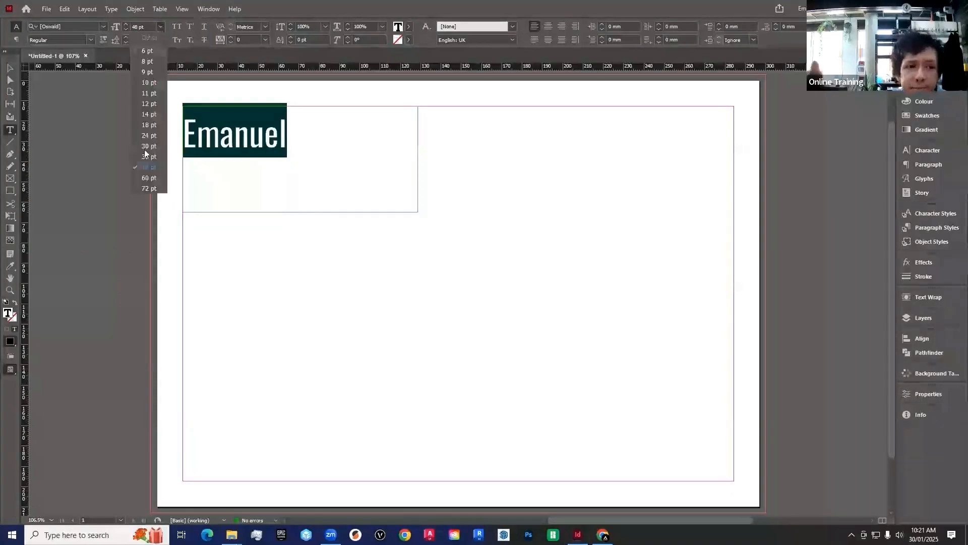
left_click(144, 184)
left_click(160, 26)
left_click(151, 146)
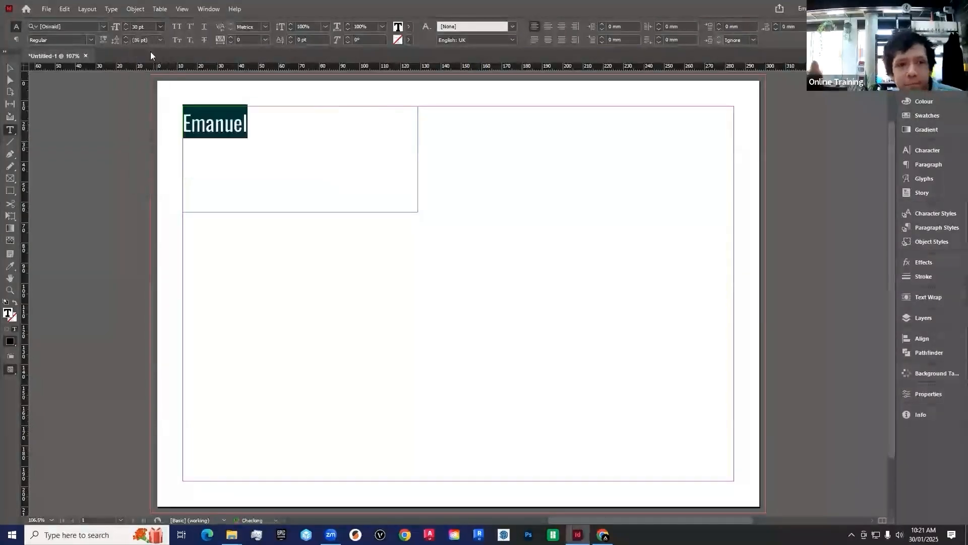
left_click(160, 26)
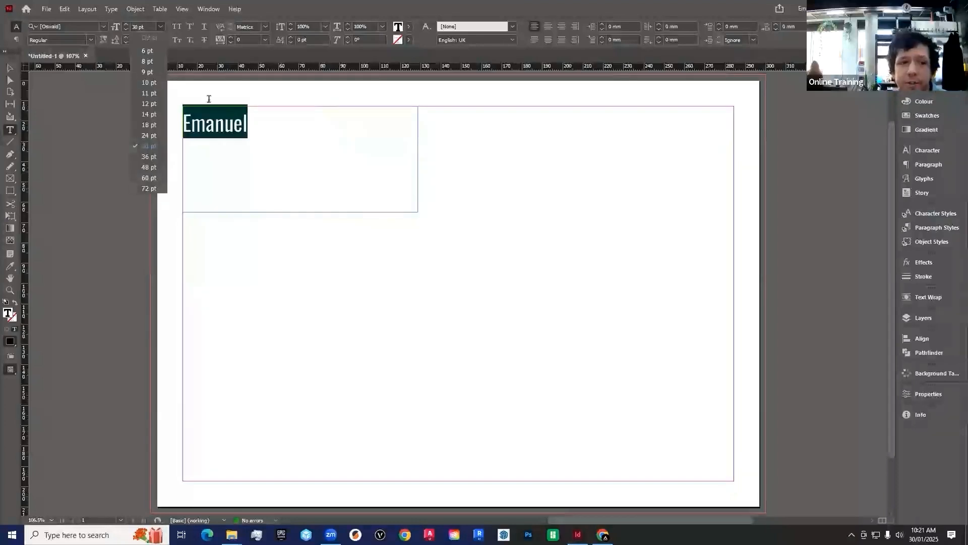
left_click(144, 183)
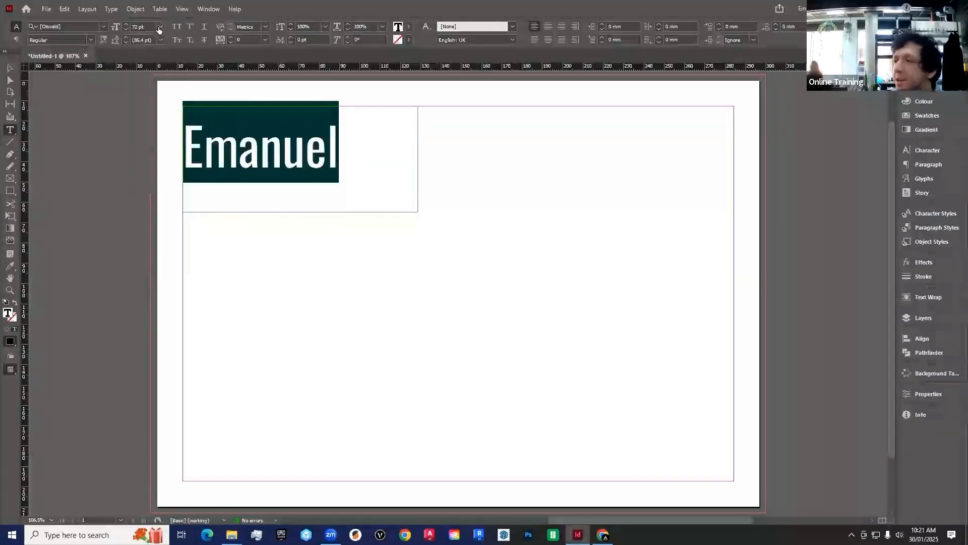
Set a custom font size of 200 pt for the selected name.
left_click(158, 27)
left_click(152, 26)
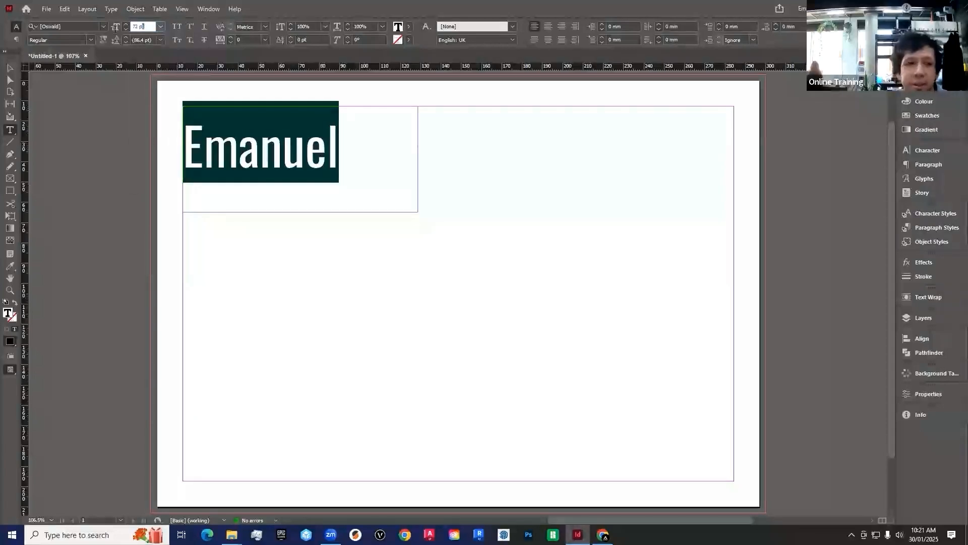
key("ctrl+a")
type("200")
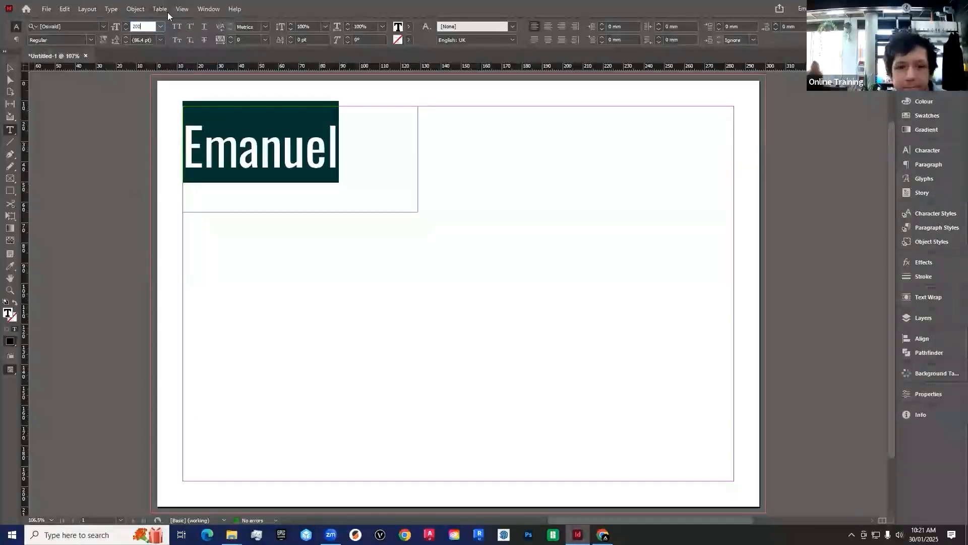
key("Return")
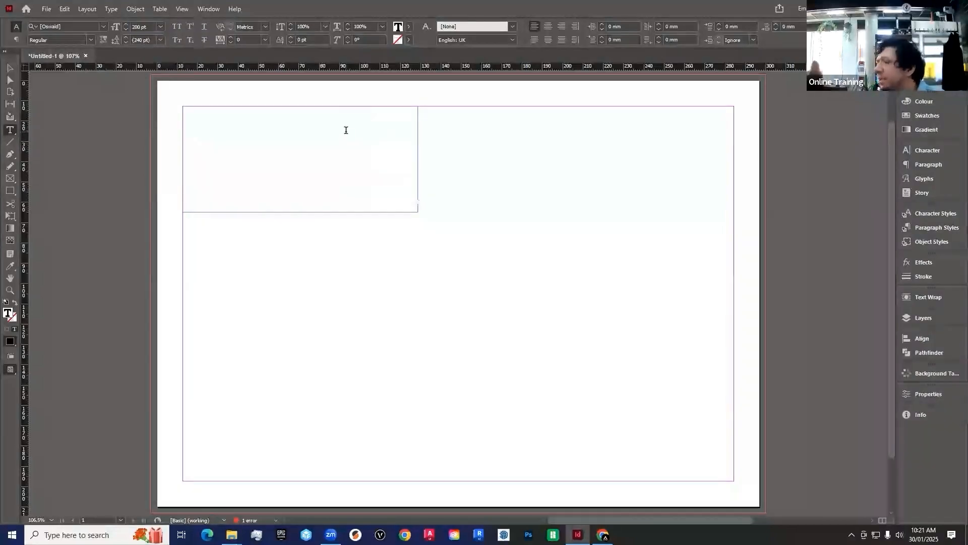
Enlarge the text frame to about 237 x 100 mm, and undo both this resize and the 200 pt font size.
left_click(11, 70)
left_click_drag(416, 211, 652, 323)
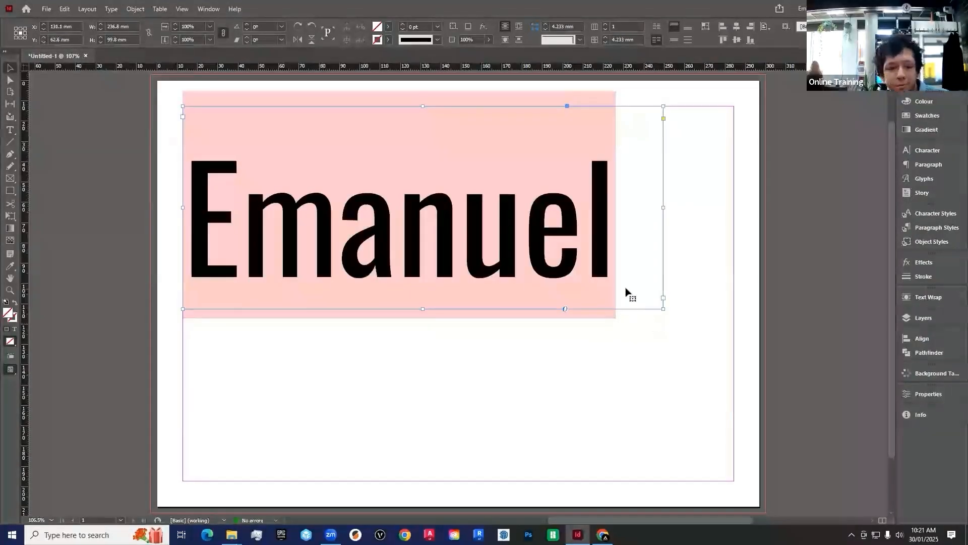
key("ctrl+z")
key("ctrl+z")
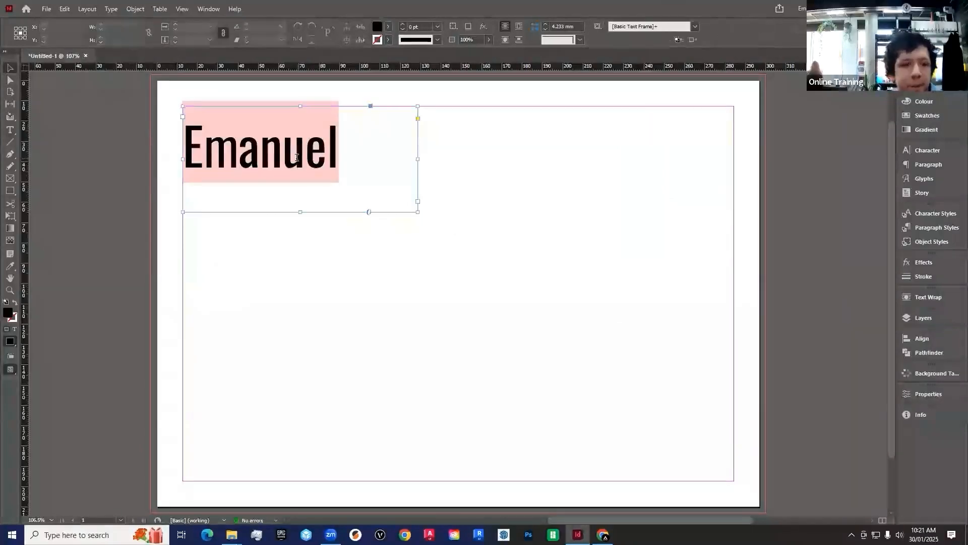
Select the whole name in the text frame and set its font size to 60 pt.
double_click(296, 157)
left_click_drag(338, 151, 179, 151)
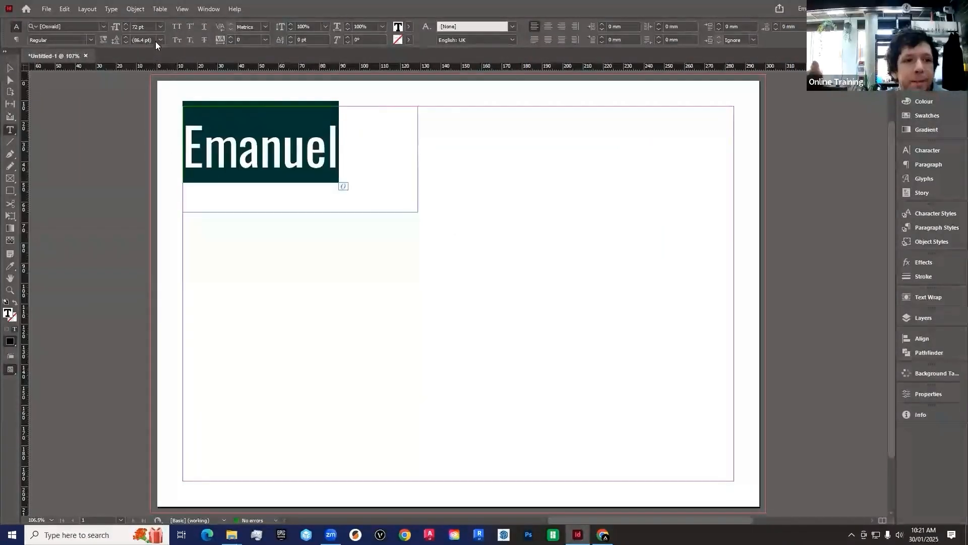
left_click(160, 27)
left_click(160, 175)
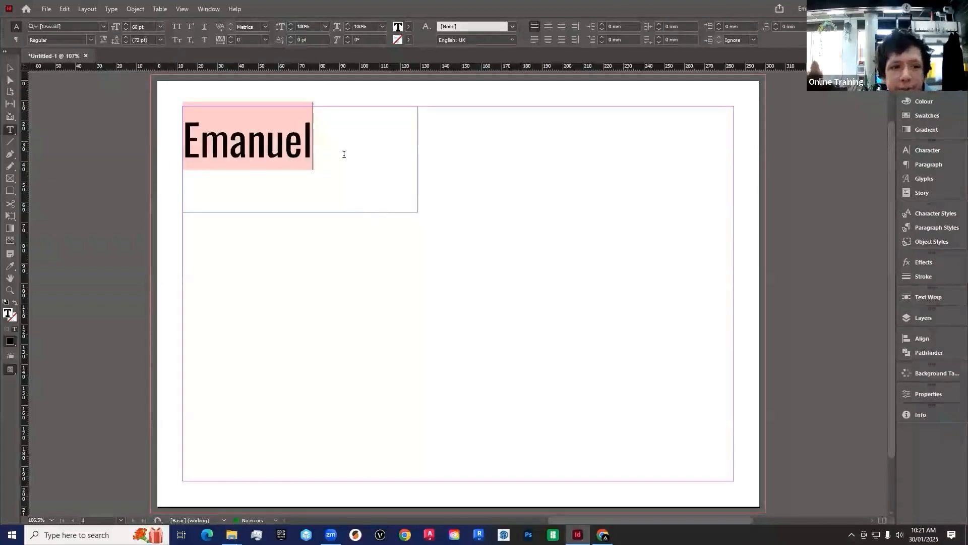
Change the name's font to Poppins (OTF) and select all the text in the frame.
left_click(104, 28)
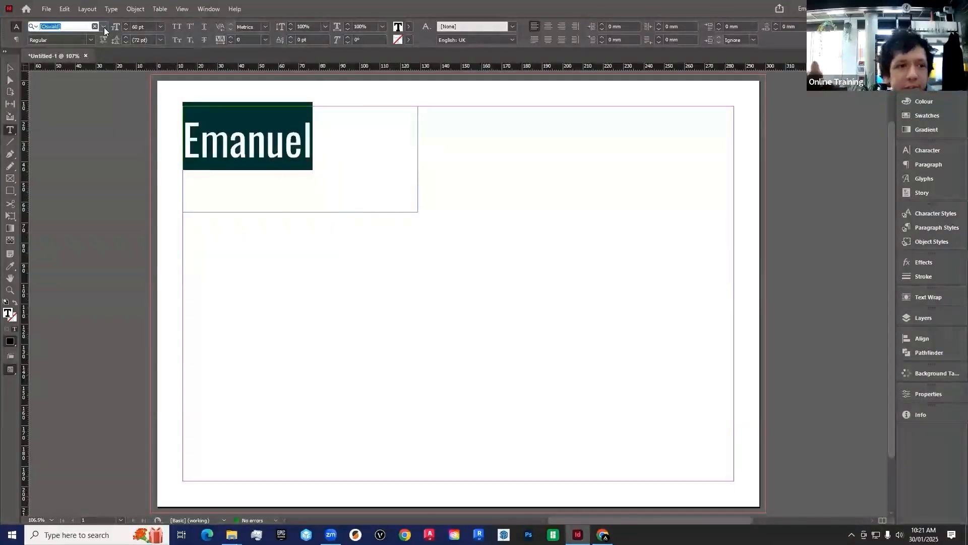
left_click(104, 28)
left_click(71, 87)
left_click(384, 143)
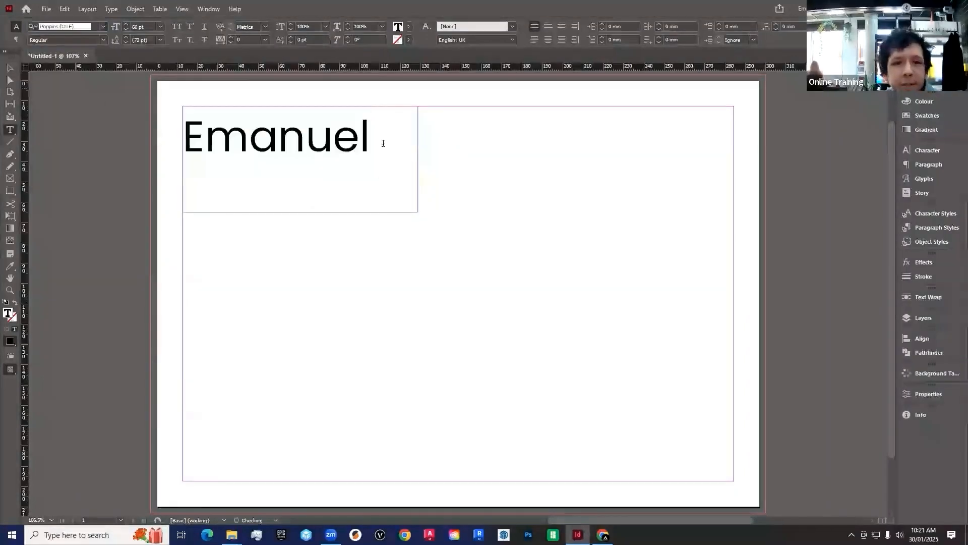
key("ctrl+a")
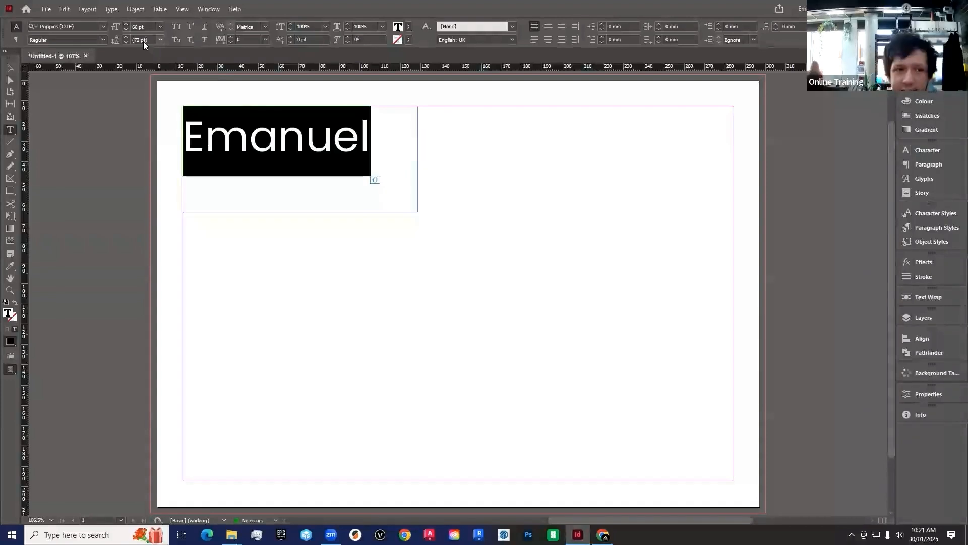
Enlarge the name's text frame to about 164 x 108 mm.
left_click(367, 152)
left_click(11, 68)
left_click_drag(301, 212, 514, 326)
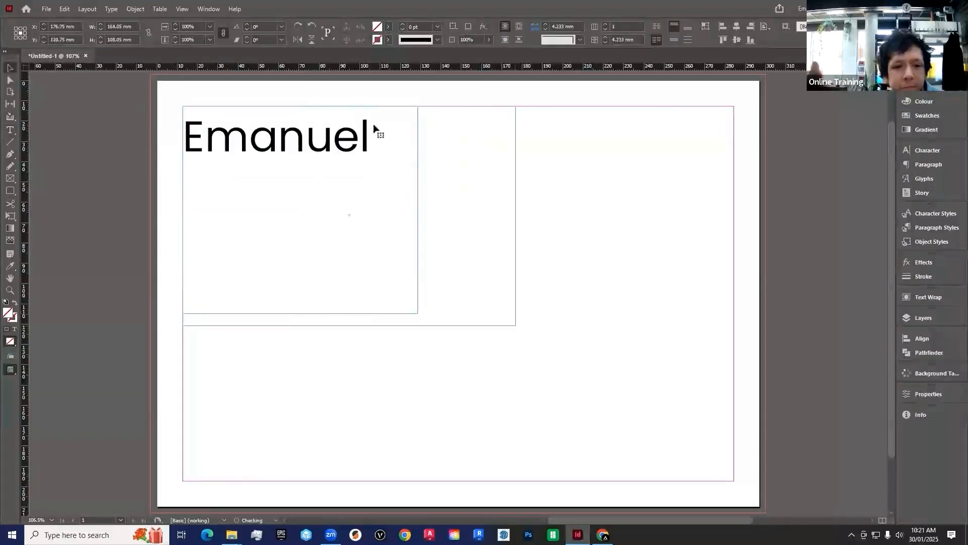
Add a second line repeating the same first name in the text frame.
double_click(381, 135)
key("Return")
type("Emanuel")
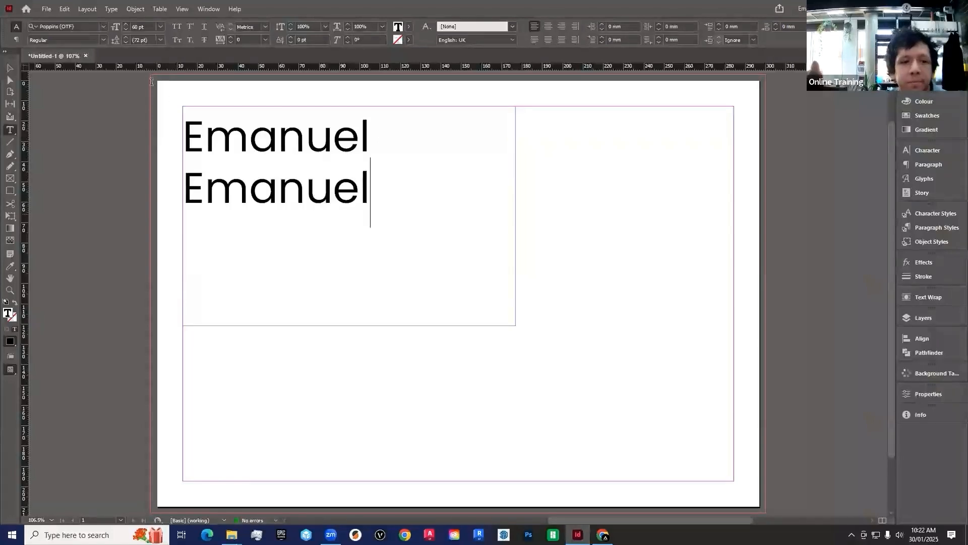
Try leading values of 24 pt, 72 pt and 6 pt on both lines, and return the leading to Auto.
key("ctrl+a")
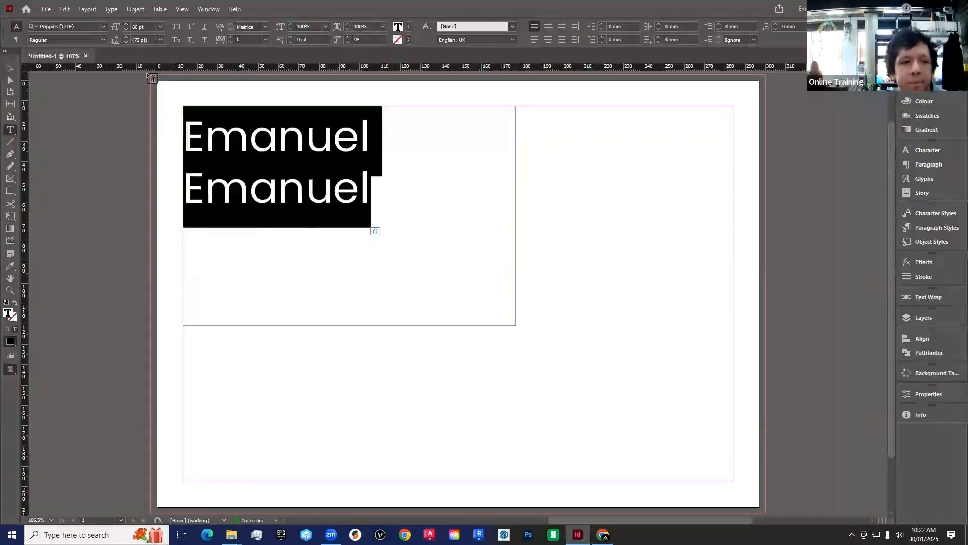
left_click(160, 39)
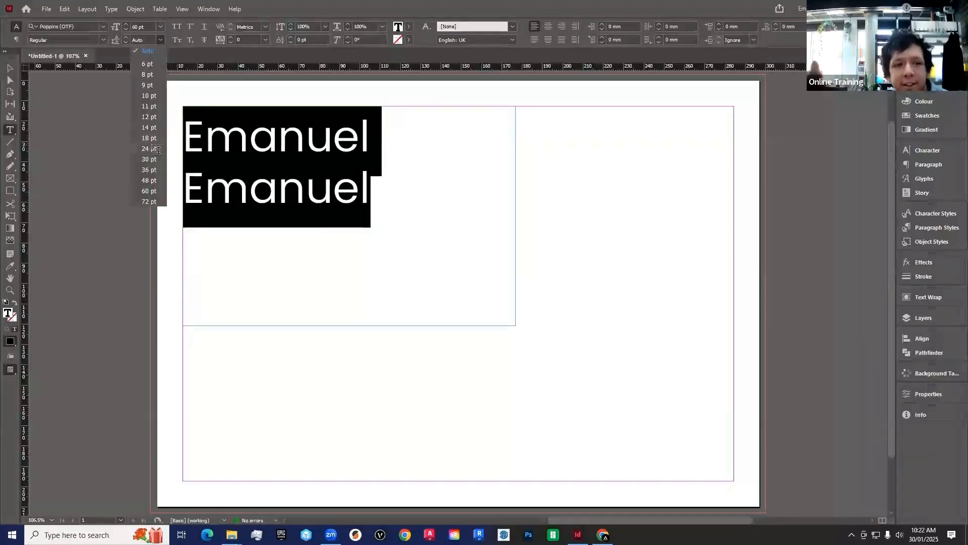
left_click(149, 148)
left_click(161, 40)
left_click(151, 201)
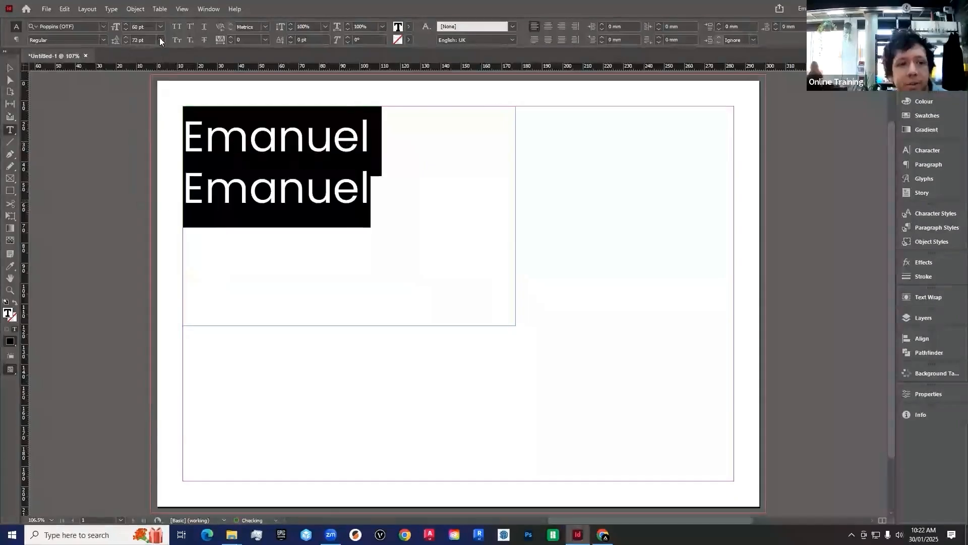
left_click(160, 40)
left_click(153, 63)
left_click(160, 40)
left_click(147, 47)
Try loosening the leading of both lines to about 139 pt and tightening it back to about 70 pt.
left_click(147, 42)
key("Up")
key("Up")
key("Up")
key("Up")
key("Up")
key("Up")
key("Up")
key("Up")
key("Up")
key("Up")
key("Up")
key("Up")
key("Up")
key("Up")
key("Up")
key("Up")
key("Up")
key("Up")
key("Up")
key("Up")
key("Up")
key("Up")
key("Up")
key("Up")
key("Up")
key("Up")
key("Up")
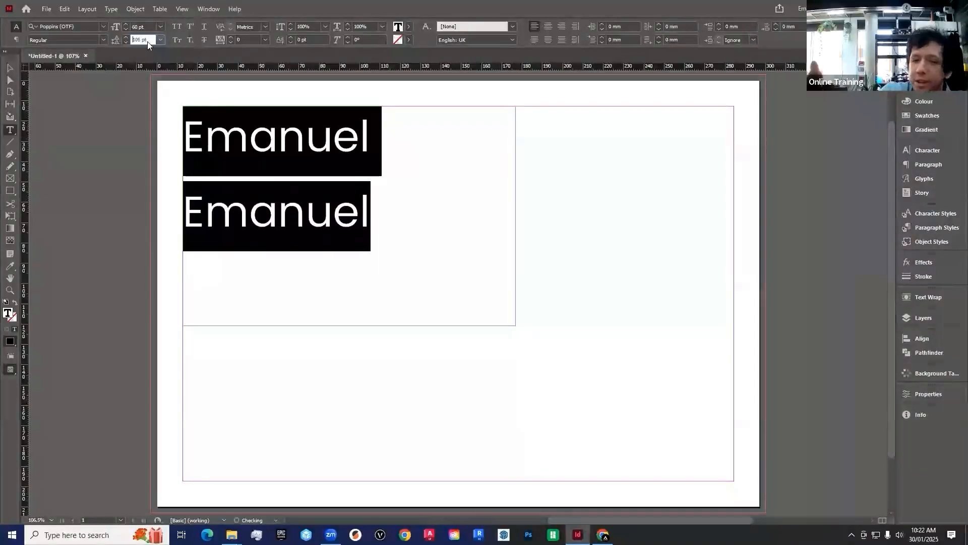
key("Down")
key("Down")
key("Down")
key("Down")
key("Down")
key("Down")
key("Down")
key("Down")
key("Down")
key("Down")
key("Down")
key("Down")
key("Down")
key("Down")
key("Down")
key("Down")
key("Down")
key("Down")
key("Down")
key("Down")
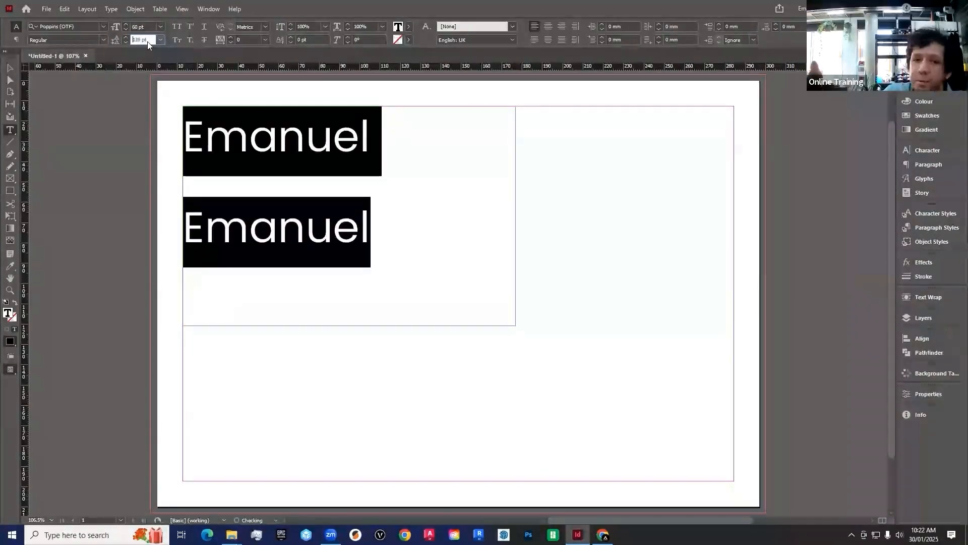
key("Down")
key("Down")
key("Down")
key("Down")
key("Down")
key("Down")
key("Down")
key("Down")
key("Down")
key("Down")
key("Down")
key("Down")
key("Down")
key("Down")
key("Down")
key("Down")
key("Down")
key("Down")
key("Down")
key("Down")
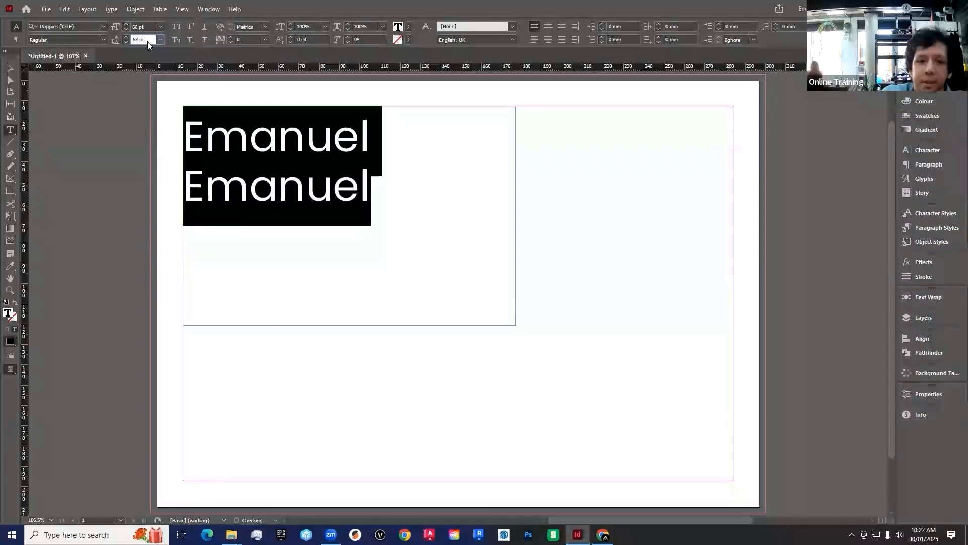
Try 48 pt leading on both lines of text, and reset it to Auto.
left_click(160, 40)
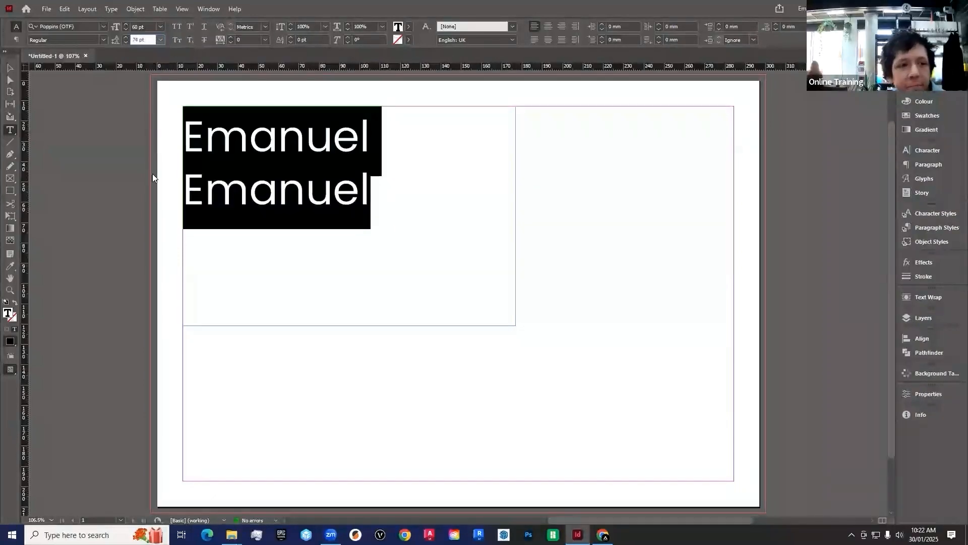
left_click(153, 202)
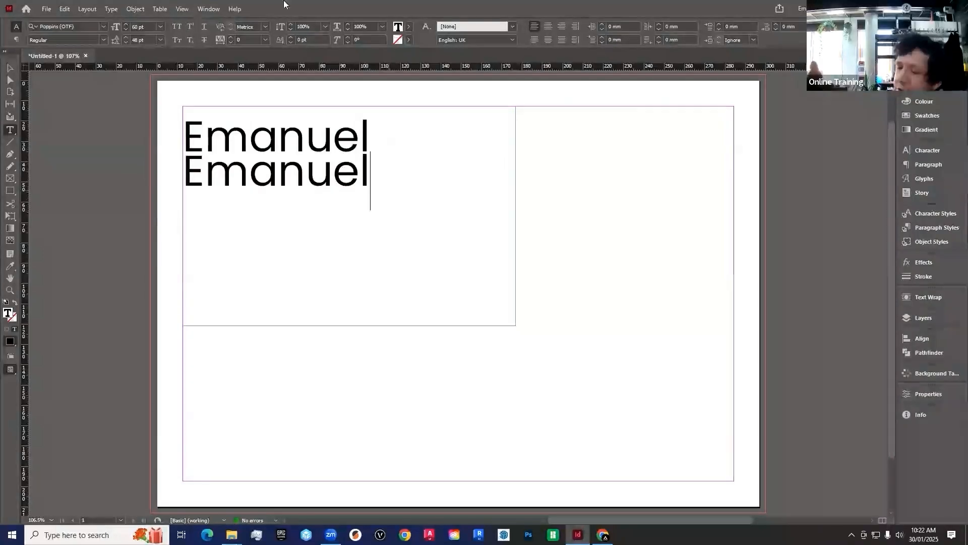
key("ctrl+a")
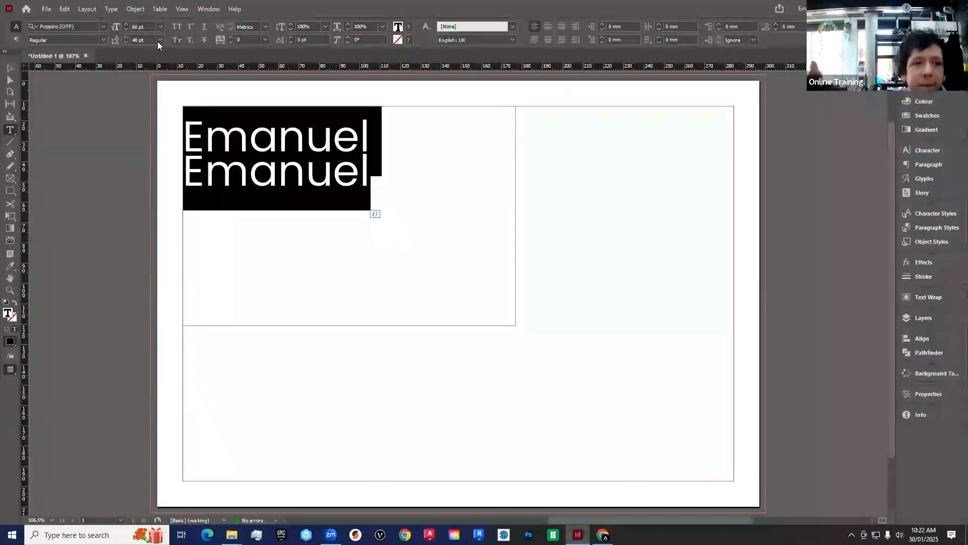
left_click(159, 42)
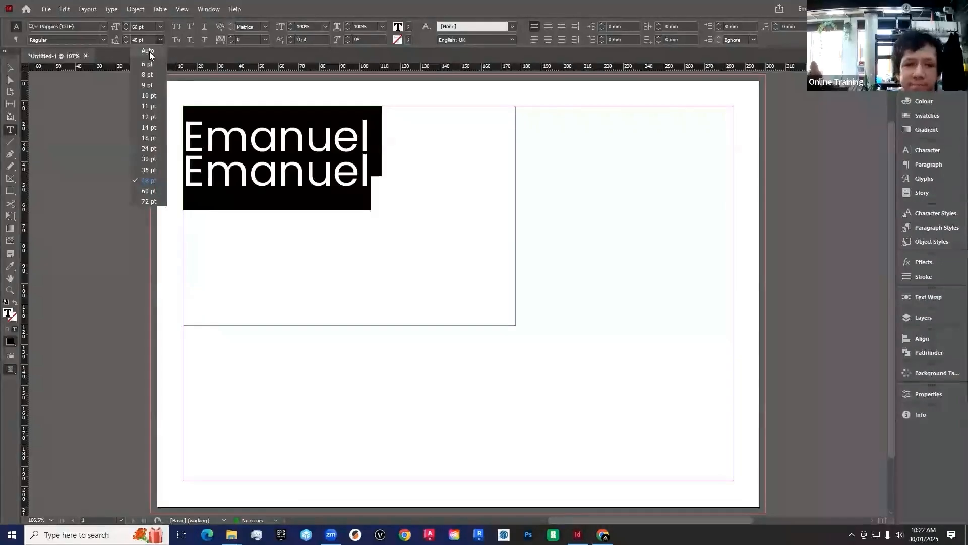
left_click(149, 52)
Try reducing the leading of all the text to 54 pt, and reset it to Auto.
left_click(391, 187)
key("ctrl+a")
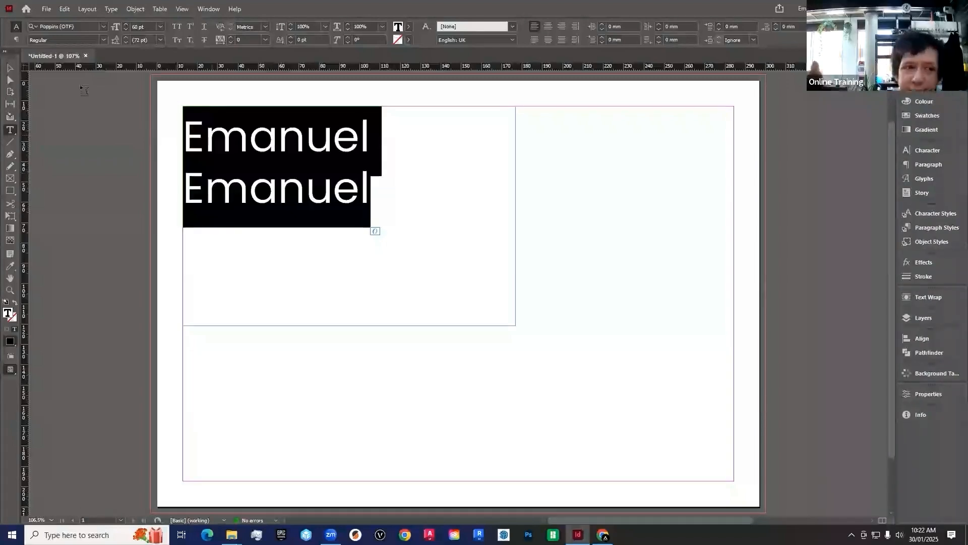
left_click_drag(125, 42, 125, 42)
left_click(125, 42)
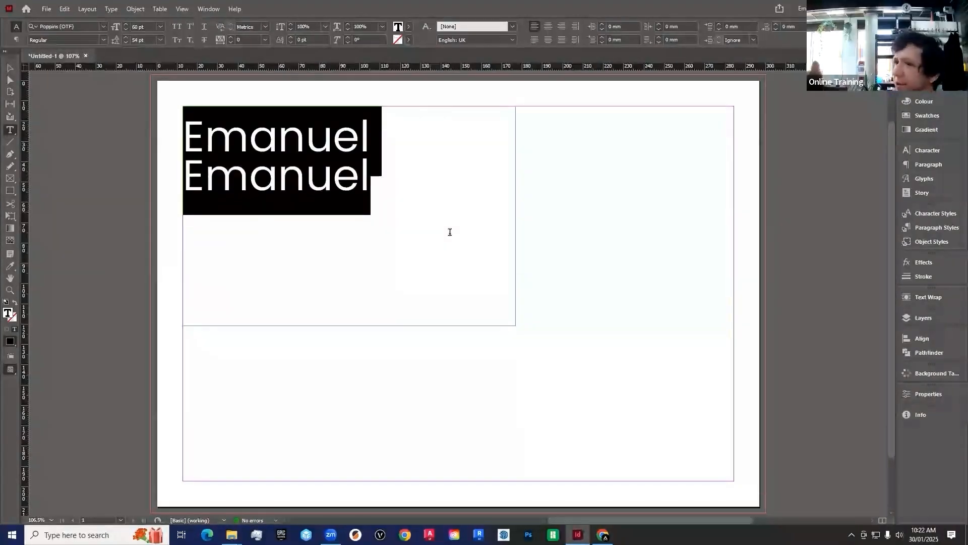
left_click(422, 196)
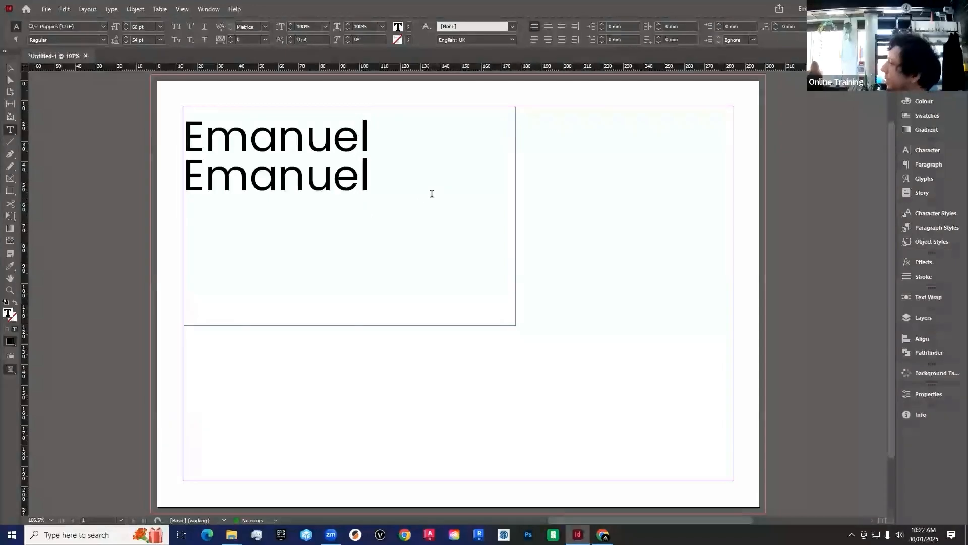
left_click_drag(431, 194, 158, 41)
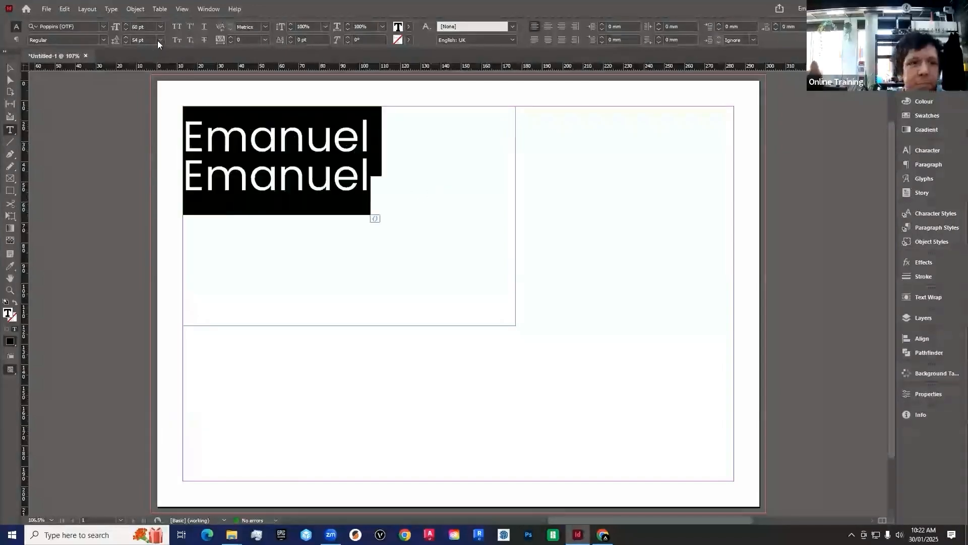
left_click(158, 40)
left_click(149, 50)
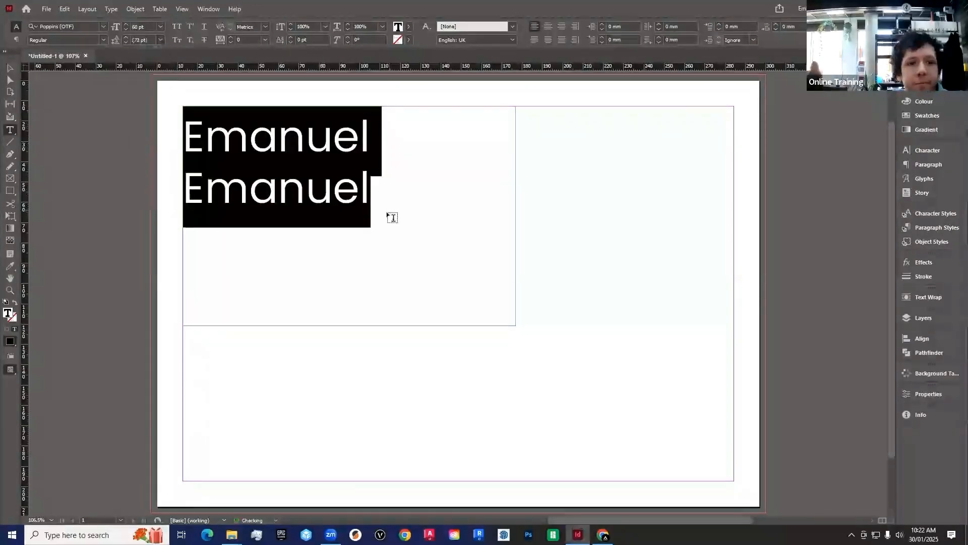
Try All Caps and Small Caps on both lines, and restore normal capitalisation.
left_click(327, 198)
key("ctrl+a")
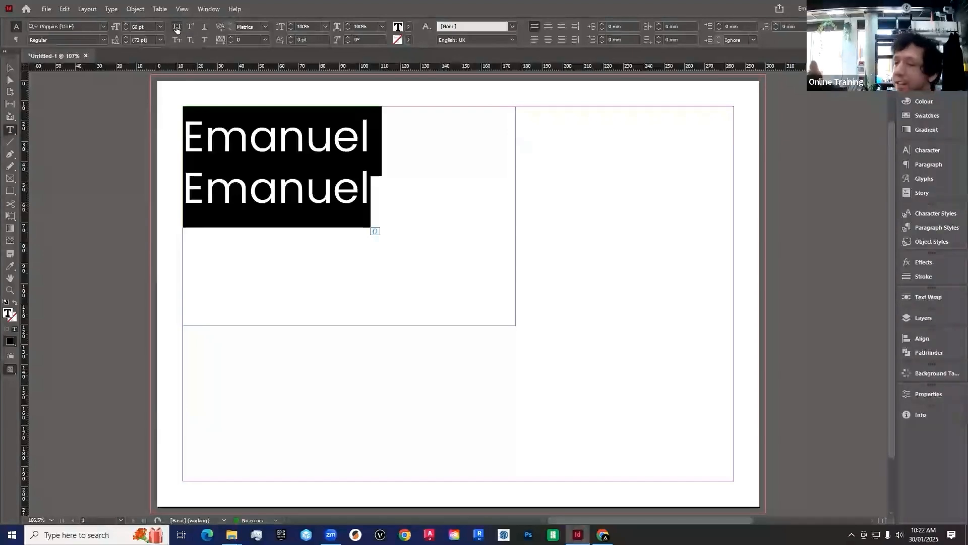
left_click(176, 26)
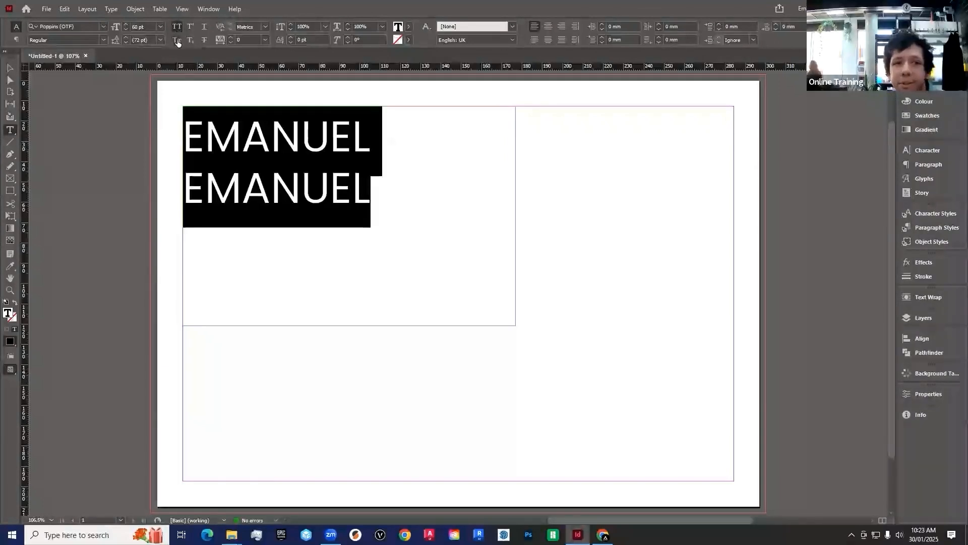
left_click(177, 40)
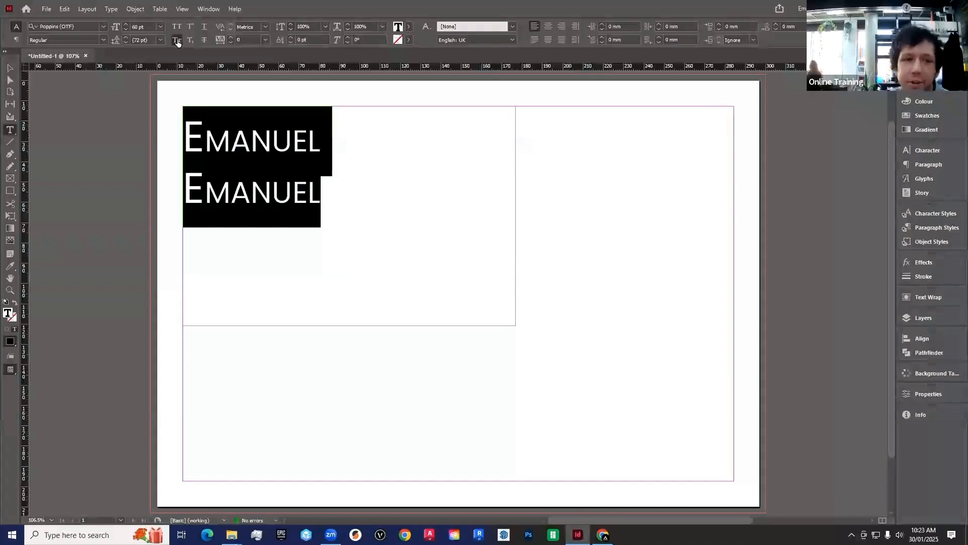
left_click(178, 40)
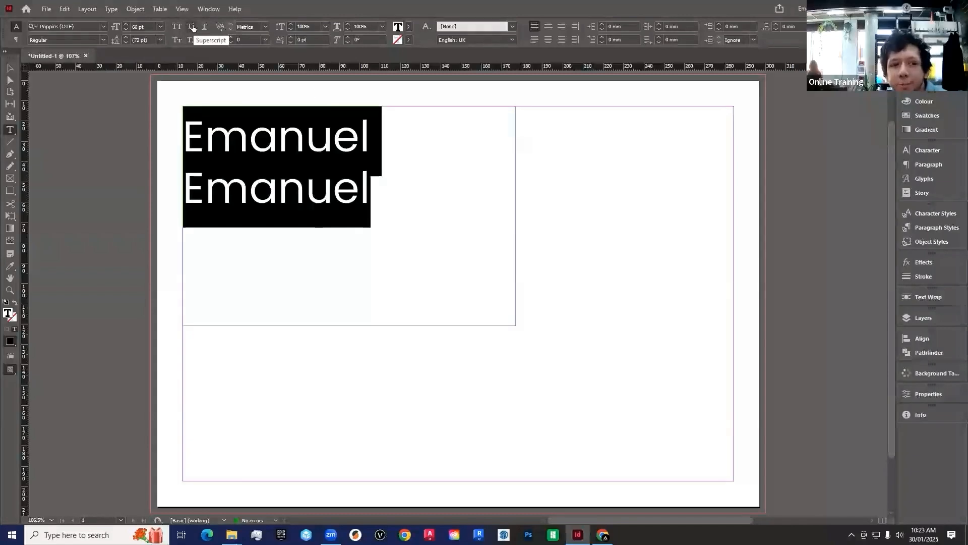
Add a 2 after the name on the first line, try it as superscript, and return it to normal.
left_click(404, 135)
type("2")
left_click_drag(404, 135, 373, 139)
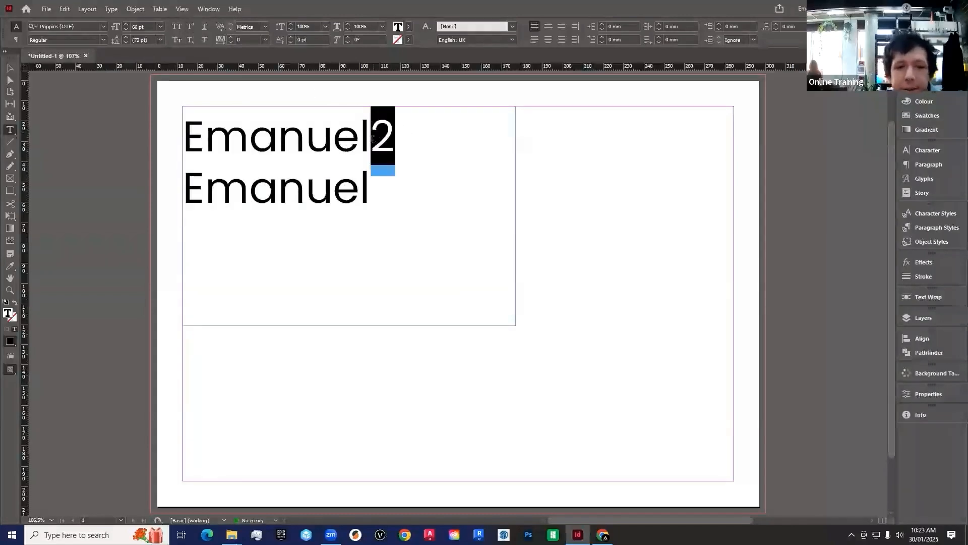
left_click(190, 27)
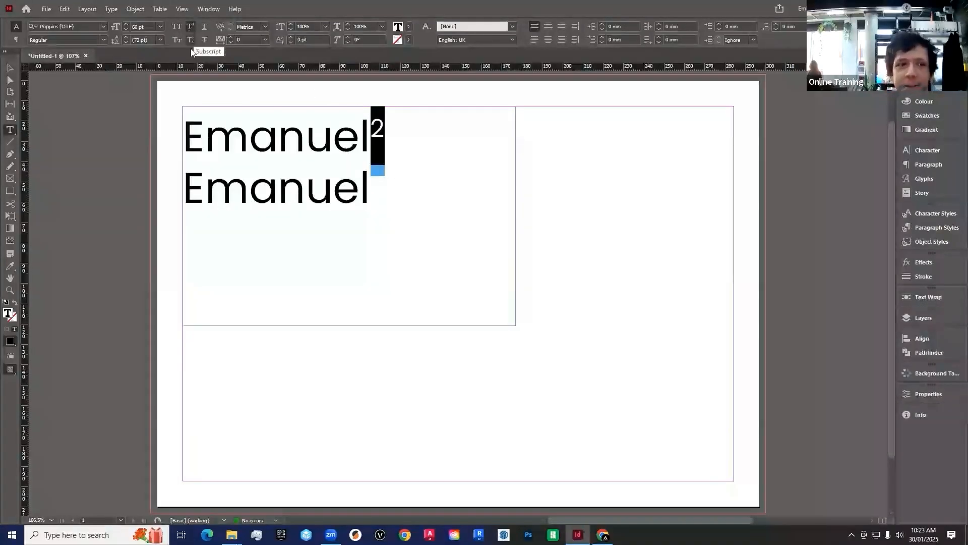
left_click(192, 42)
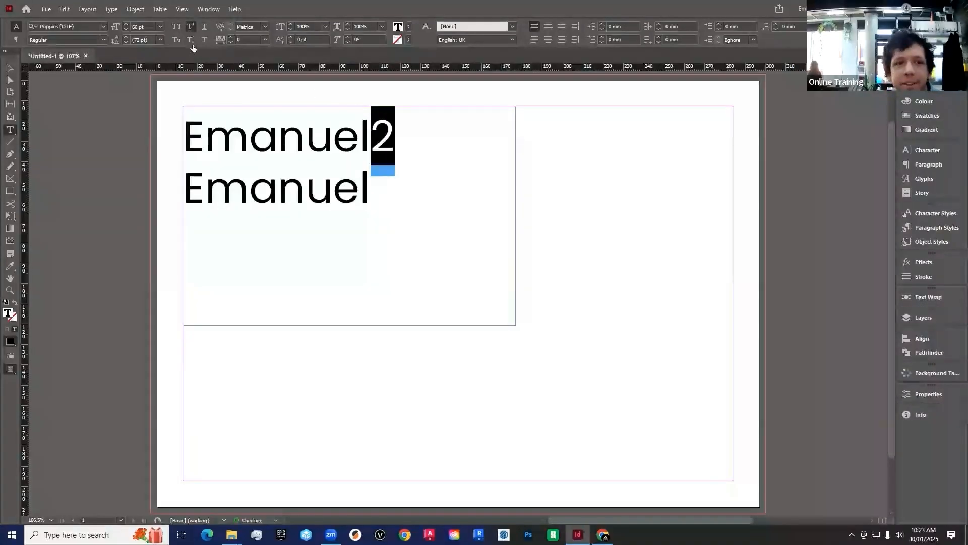
Add a 0 after the 2, try the 2 as subscript, and return it to normal.
left_click(421, 132)
type(")")
key("BackSpace")
type("0")
left_click_drag(386, 128, 371, 131)
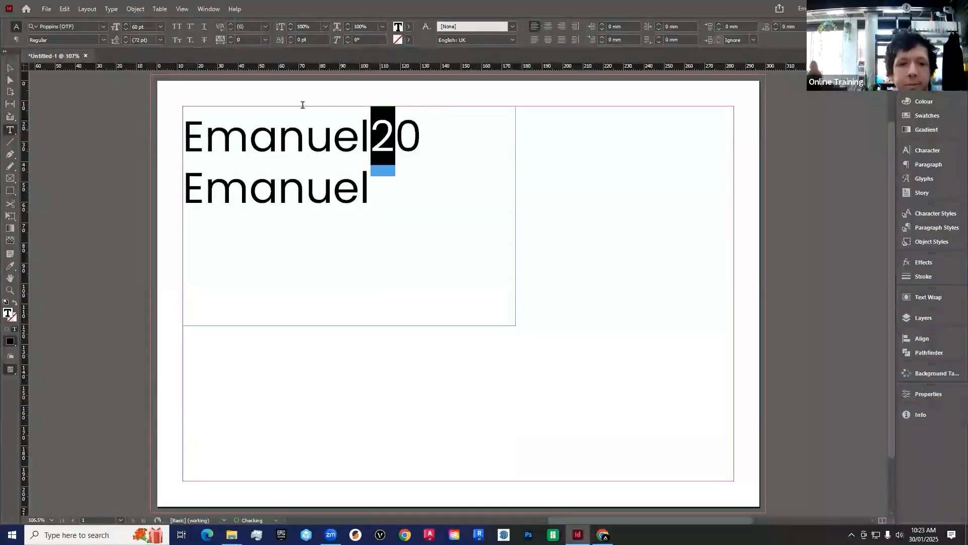
left_click(191, 40)
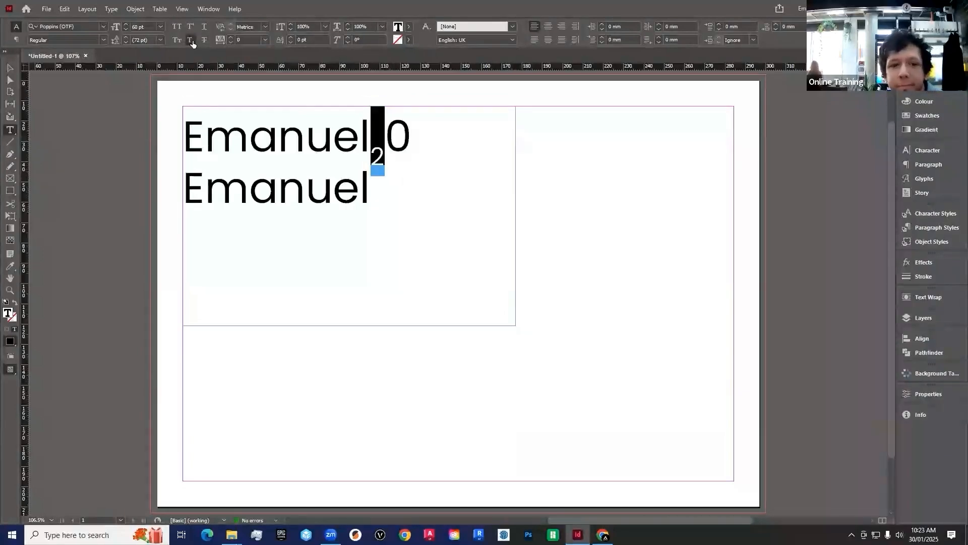
left_click(191, 42)
Try underline and strikethrough on the first line, and undo both.
key("End")
key("shift+Home")
left_click(205, 30)
left_click(205, 41)
key("ctrl+z")
key("ctrl+z")
Delete the 20 after the name on the first line.
left_click(444, 147)
key("BackSpace")
key("BackSpace")
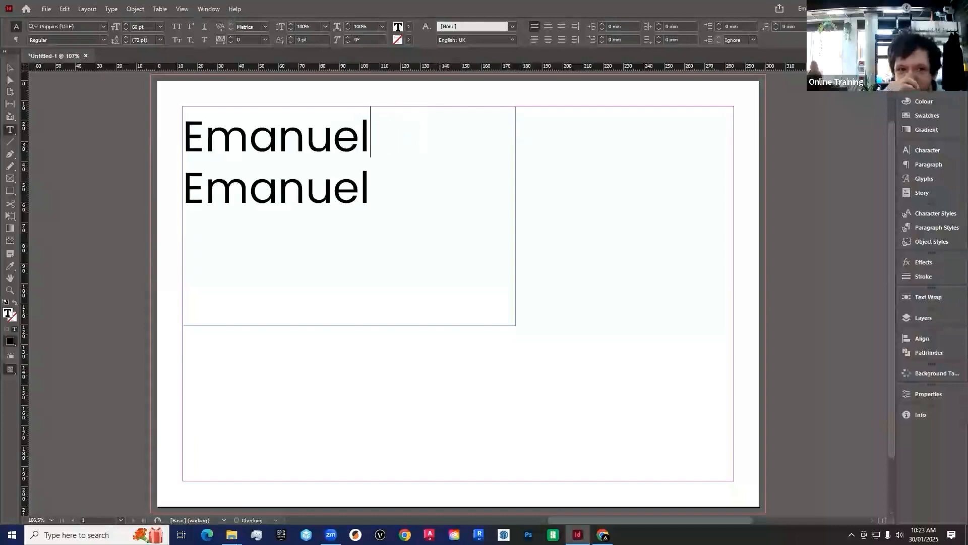
Try widening the first line's tracking to 180 and narrowing it to 90, and reset it to 0.
left_click_drag(369, 134, 124, 144)
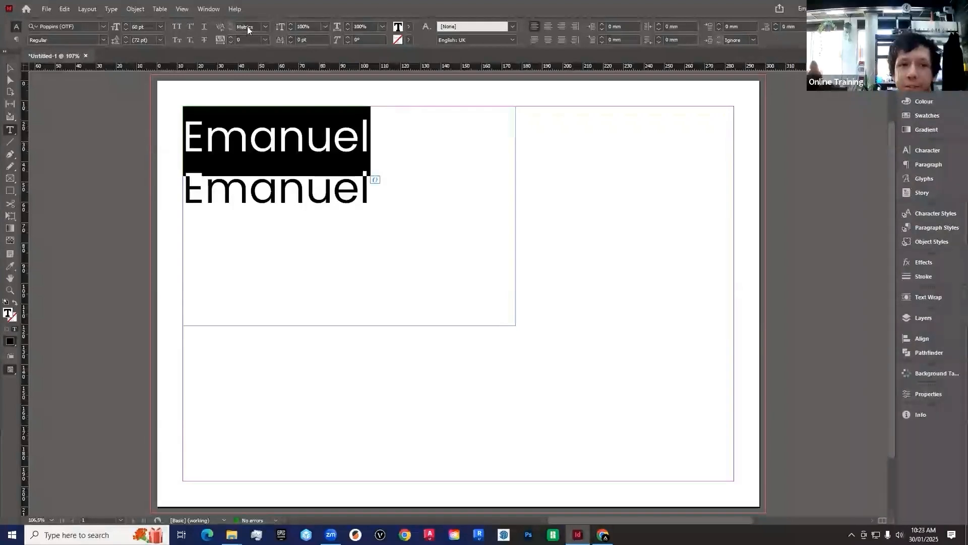
left_click_drag(232, 38, 232, 38)
left_click(231, 42)
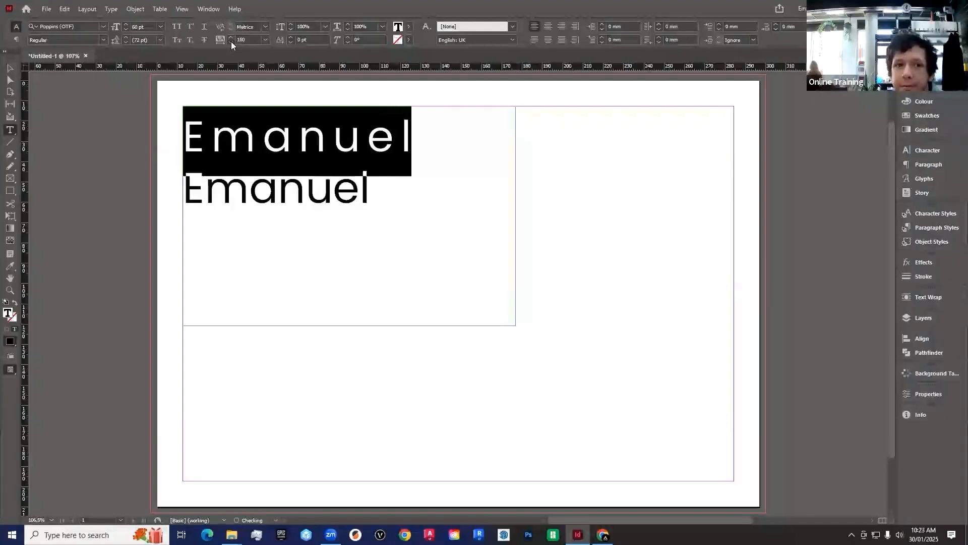
left_click(231, 41)
left_click(265, 40)
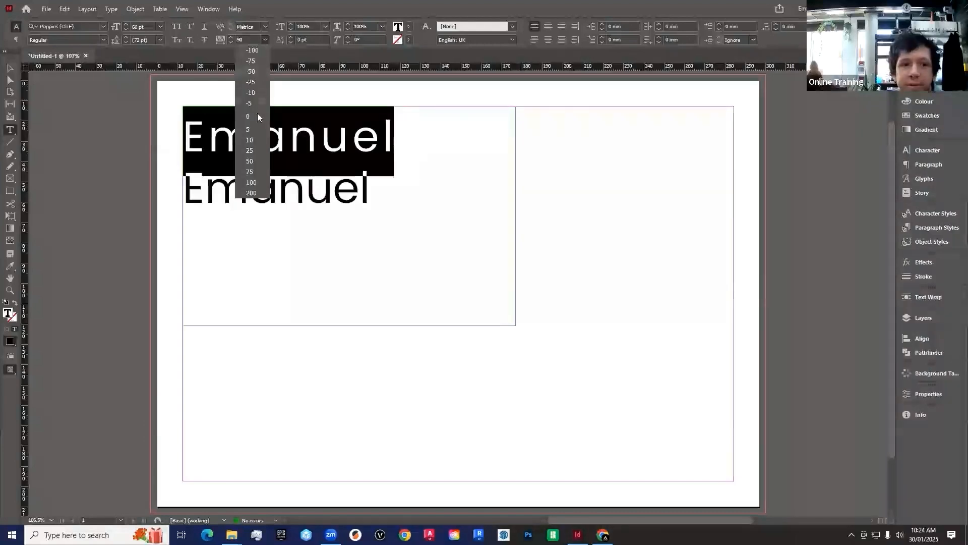
left_click(258, 113)
Try tightening the first line's tracking to -130, and reset it to 0.
left_click_drag(231, 42, 231, 42)
left_click(319, 152)
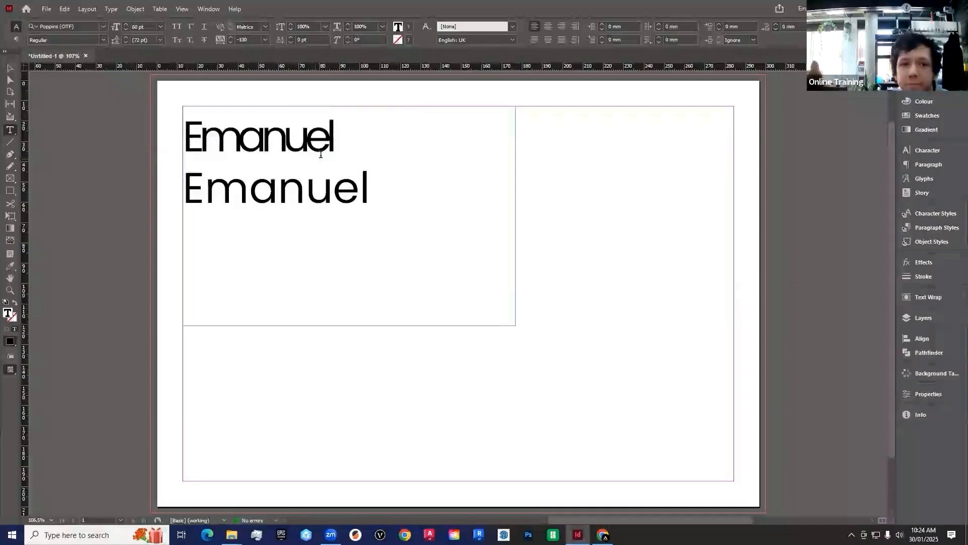
left_click_drag(417, 123, 232, 52)
left_click(266, 40)
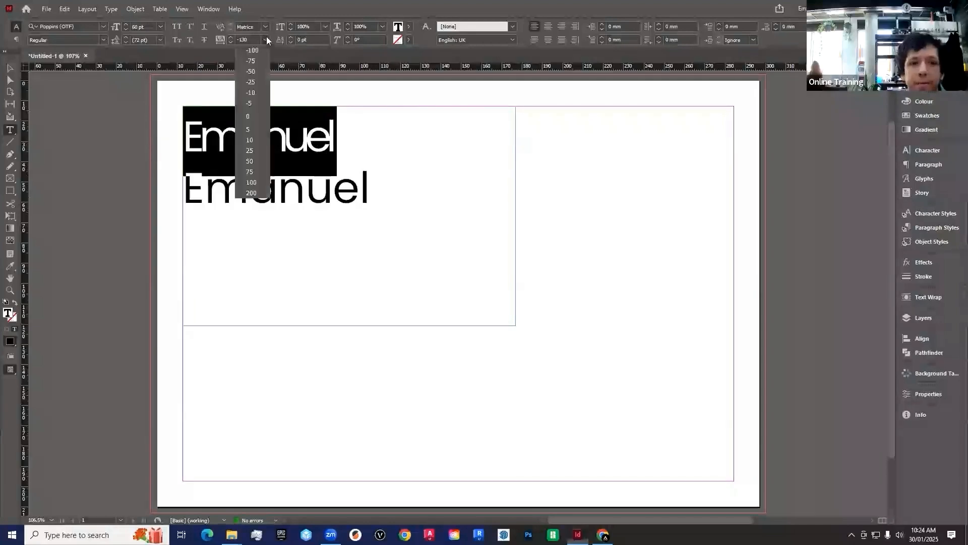
left_click(248, 116)
Apply All Caps and the Bold font style to the name on the first line, and select that word.
left_click(176, 28)
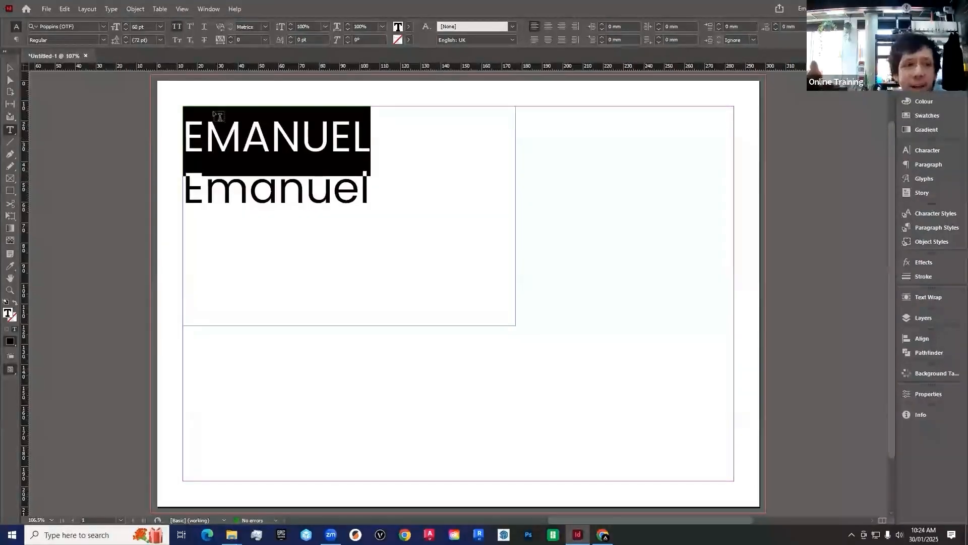
left_click(104, 40)
left_click(73, 64)
left_click(103, 40)
left_click(70, 68)
left_click(277, 132)
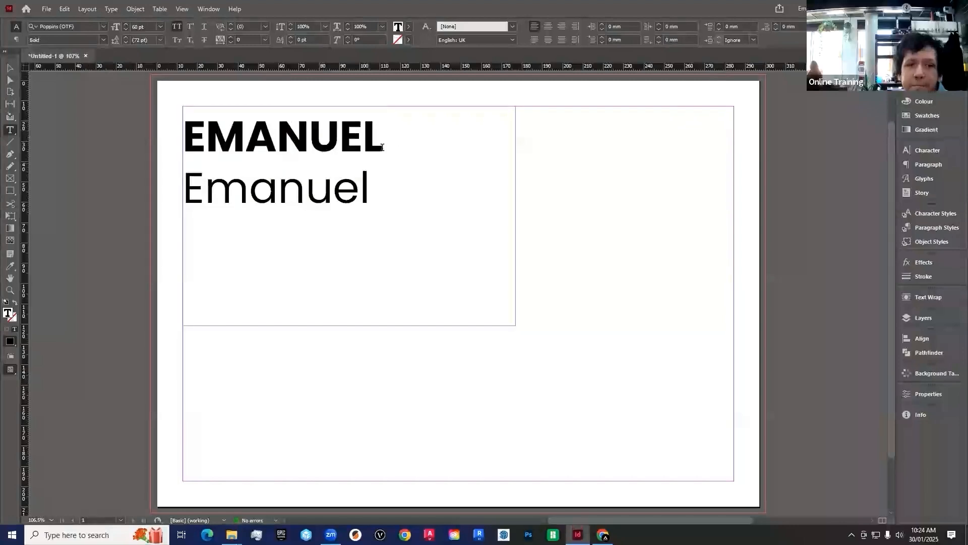
double_click(300, 127)
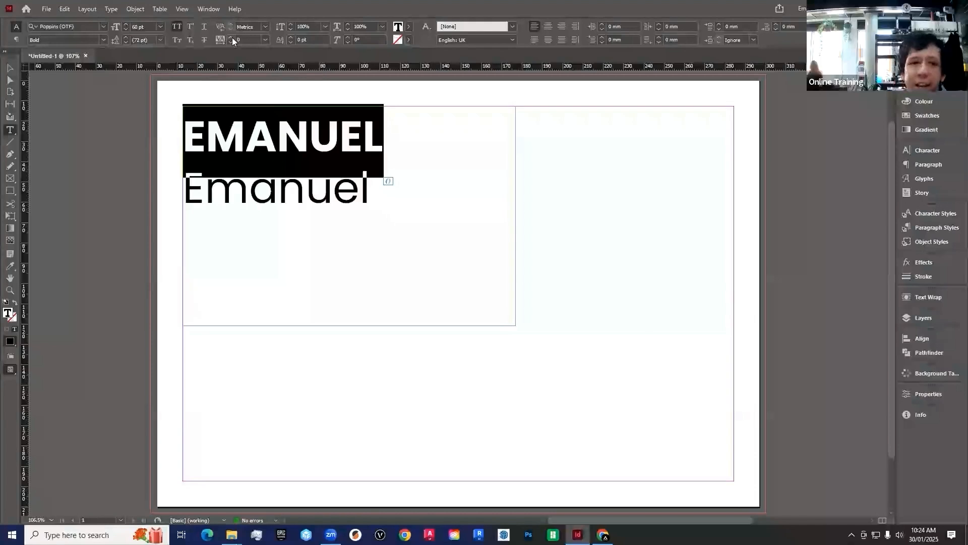
Set the second line's font style to Bold, apply All Caps and widen its tracking to 100.
left_click_drag(381, 191, 175, 195)
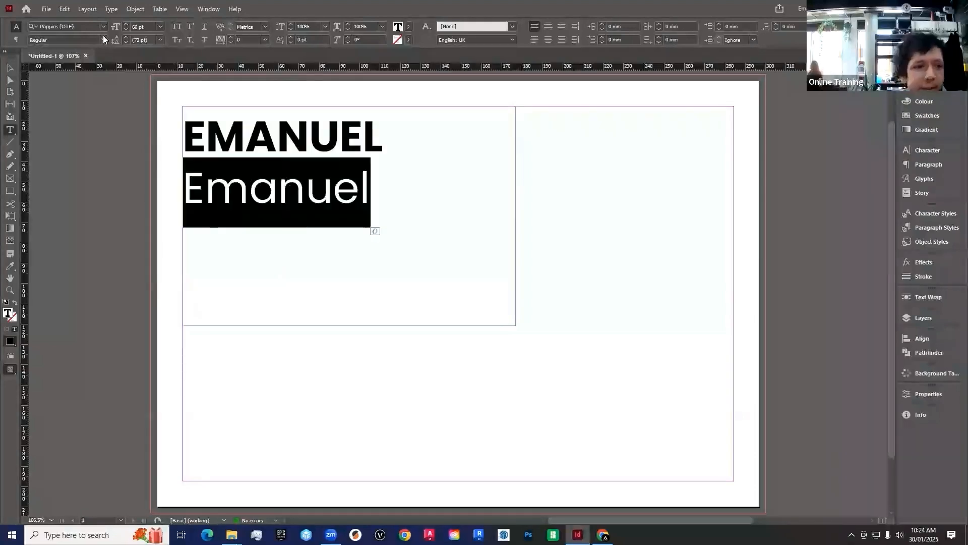
left_click(103, 40)
left_click(60, 71)
left_click(231, 38)
left_click(231, 37)
key("ctrl+shift+k")
left_click(230, 38)
left_click(231, 37)
left_click(231, 38)
double_click(230, 38)
left_click(231, 37)
left_click(231, 38)
left_click(231, 37)
left_click(461, 204)
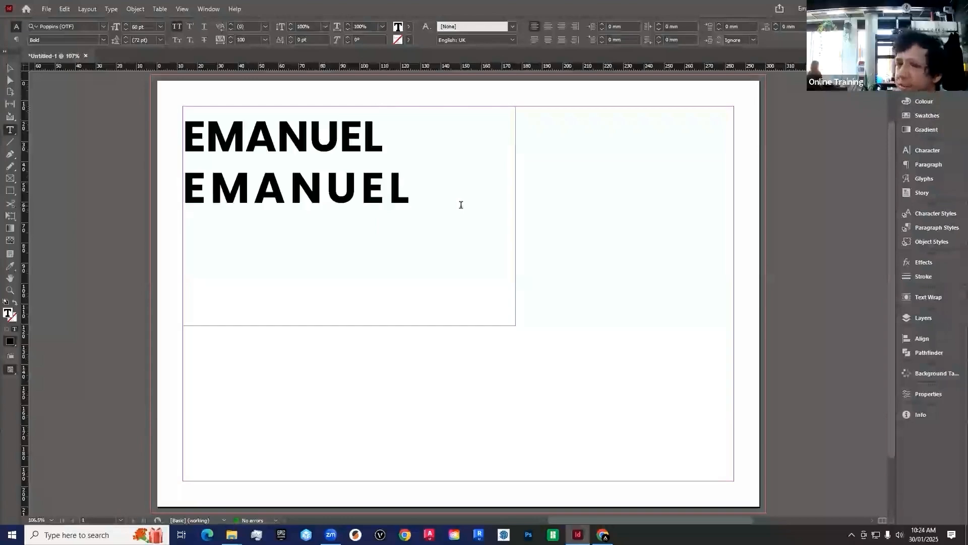
Set both lines to the Regular font style and turn off All Caps.
key("ctrl+a")
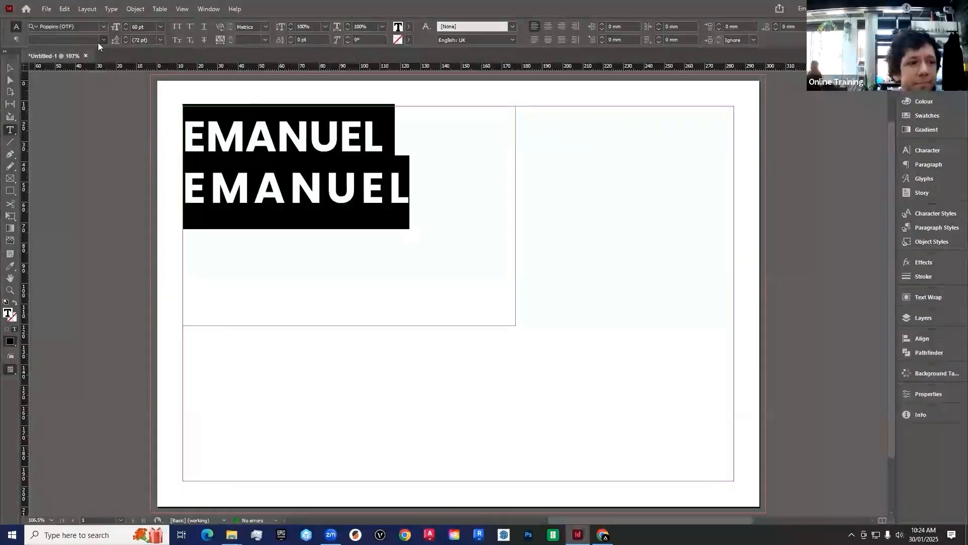
left_click(103, 40)
left_click(67, 57)
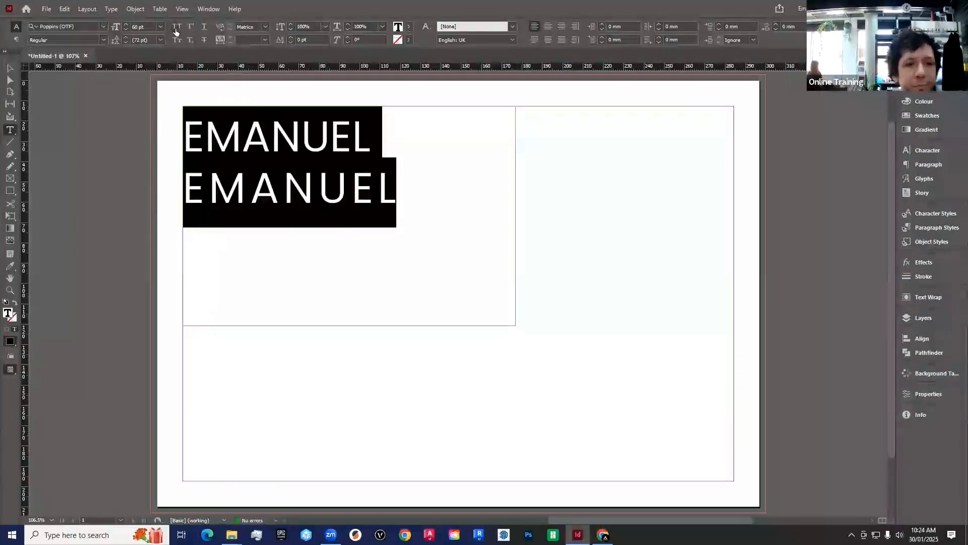
left_click(178, 26)
Try tightening the kerning between the a and n on the first line to -100.
left_click(269, 138)
double_click(269, 137)
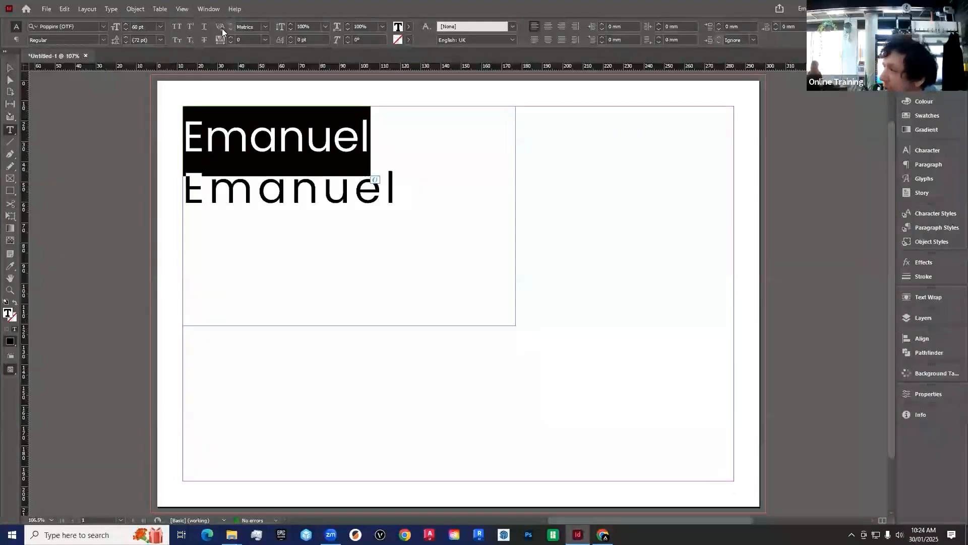
left_click(382, 141)
double_click(368, 134)
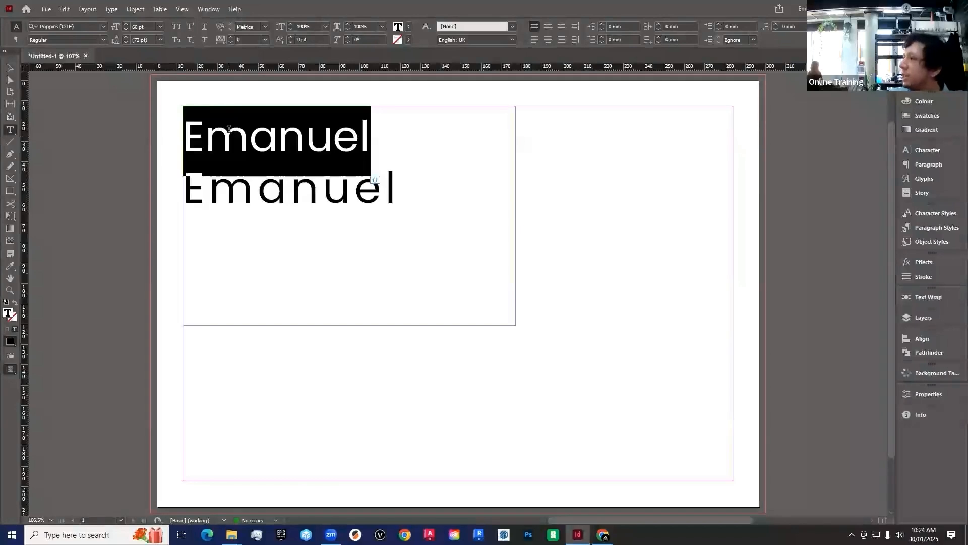
left_click(295, 164)
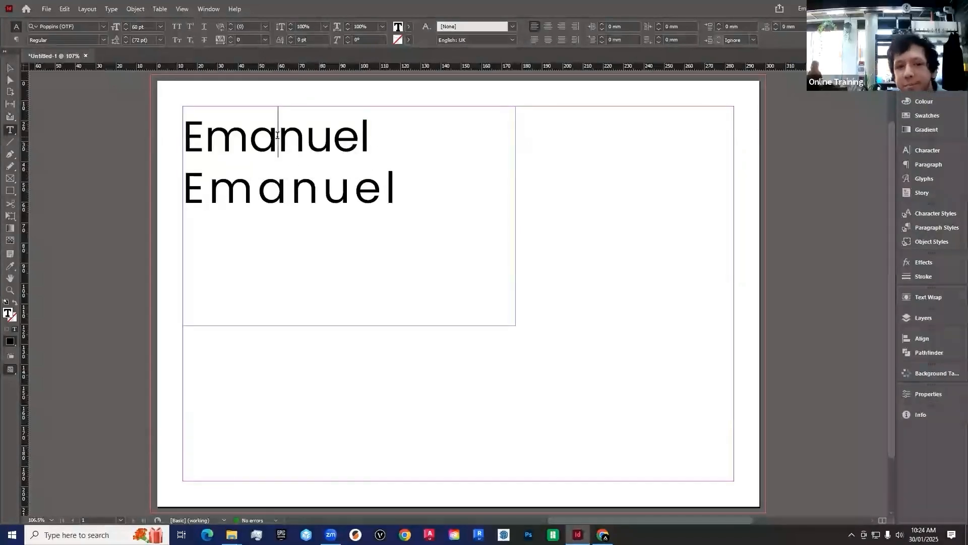
left_click(230, 30)
left_click(230, 30)
left_click(230, 31)
left_click(230, 31)
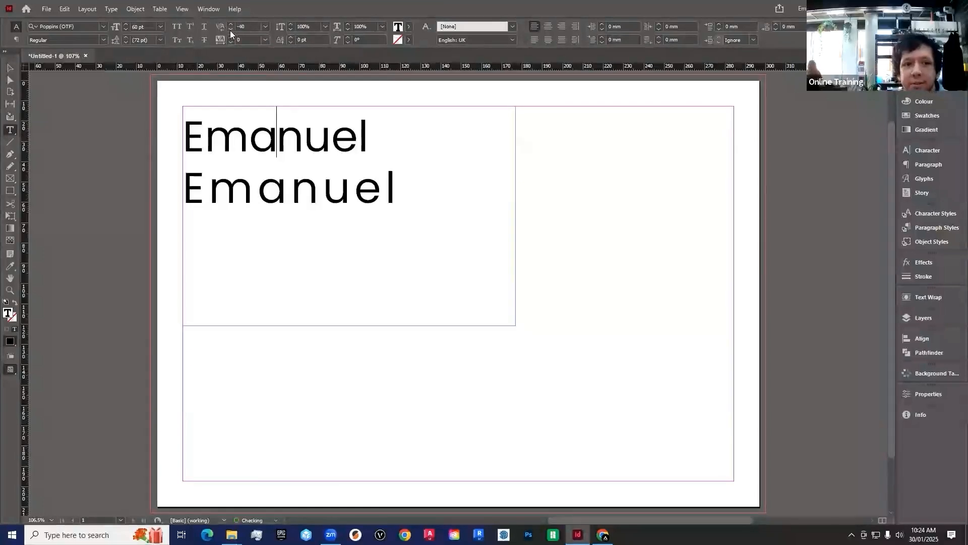
left_click(294, 167)
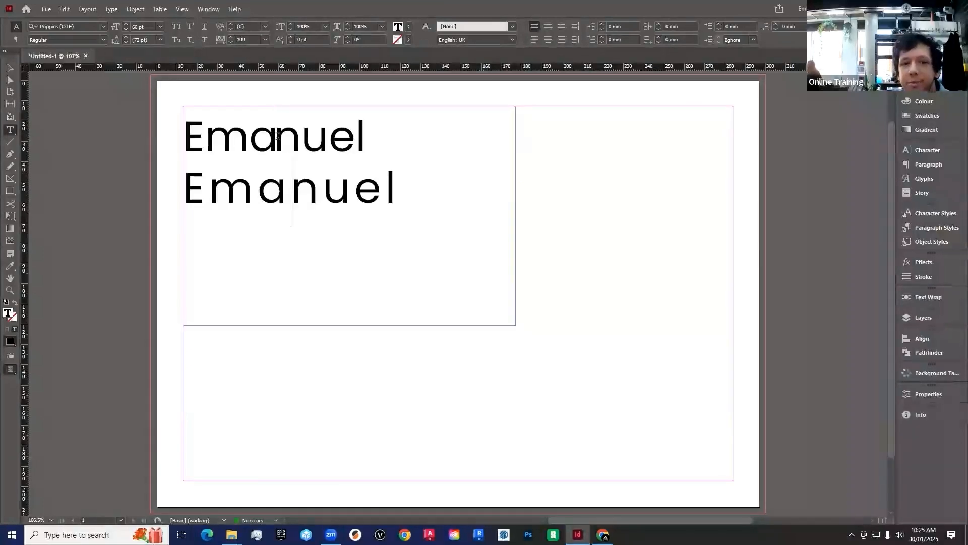
Try widening the kerning between the a and n on the first line to 200, and set it to 0.
left_click(265, 26)
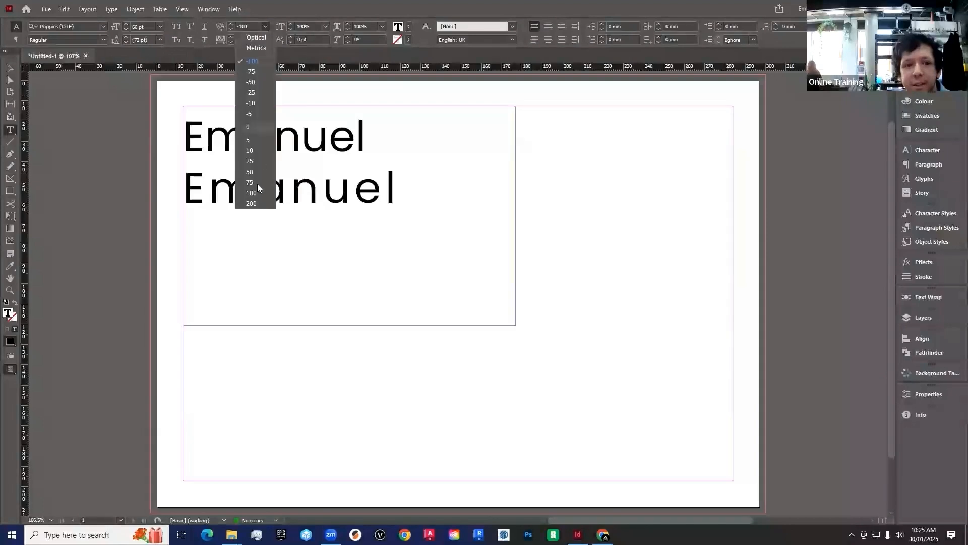
left_click(258, 201)
left_click(265, 26)
left_click(250, 129)
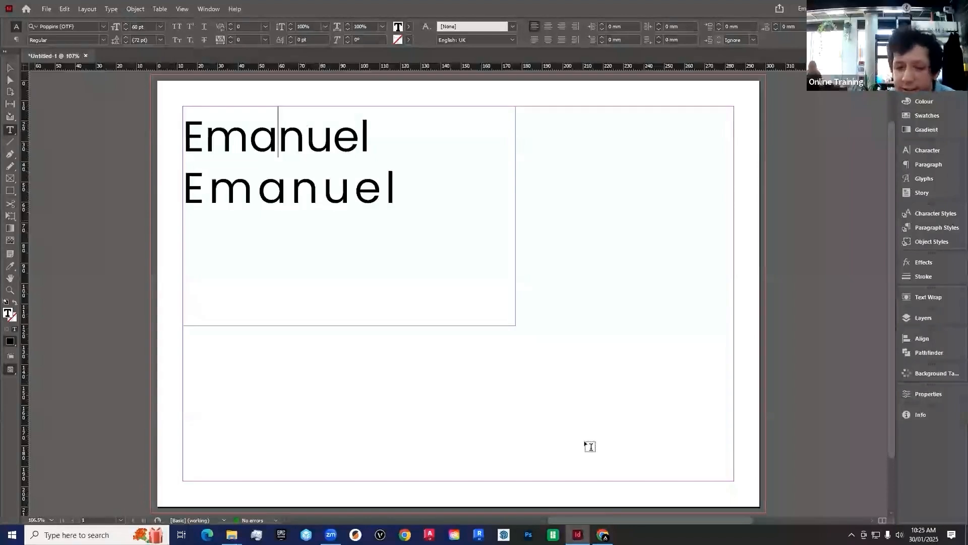
Switch to Chrome, search for leeds arts university degree show 24 and open the Undergraduate 2024 Show page.
left_click(603, 534)
left_click(466, 88)
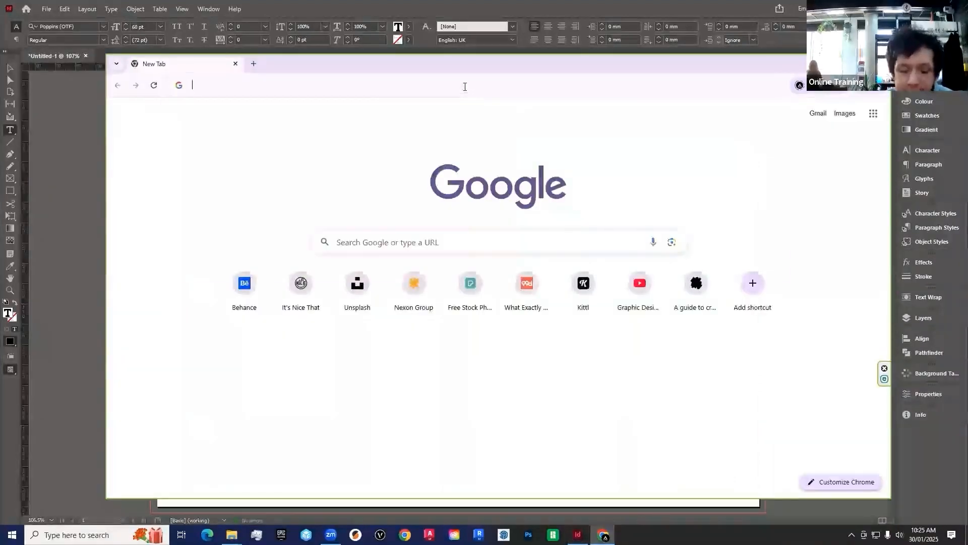
type("leeds arts univ")
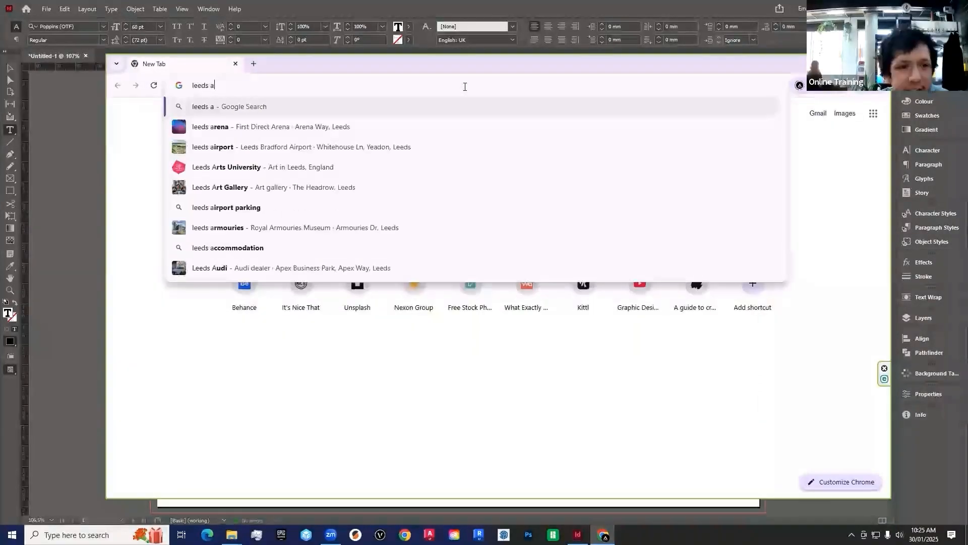
type("ersity degree show 24")
key("Return")
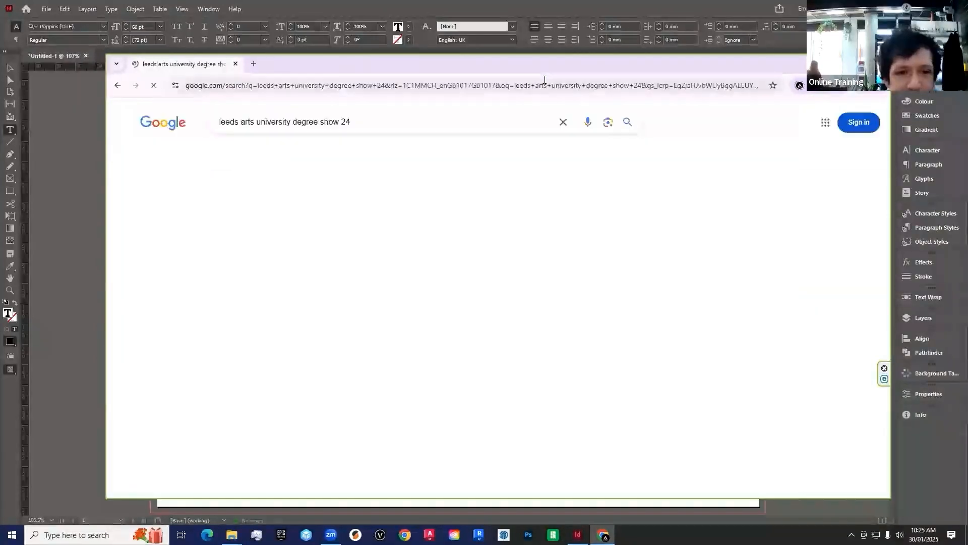
left_click(394, 214)
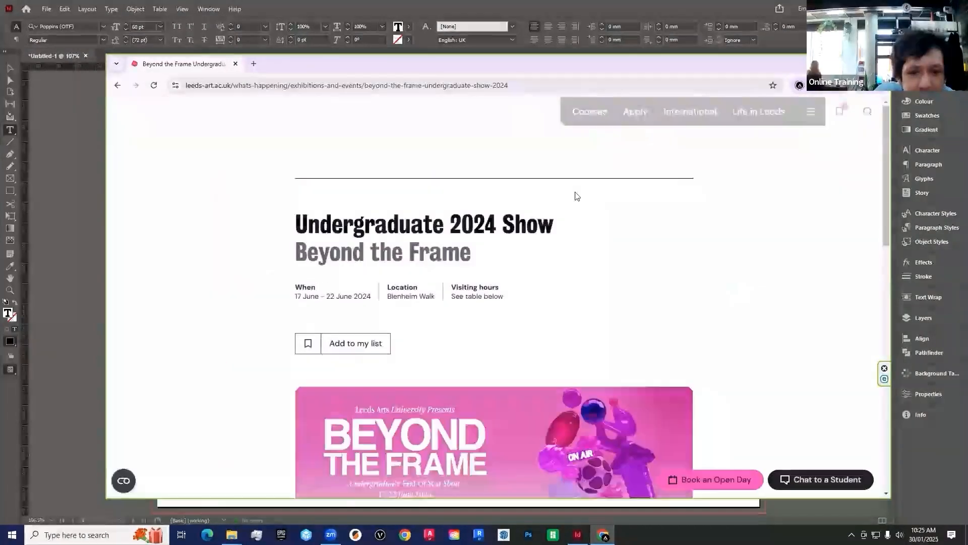
Open the Beyond the Frame banner image in a new tab, examine its letter spacing up close and reset the zoom to 100%.
scroll(575, 194, "down", 5)
right_click(455, 250)
left_click(456, 250)
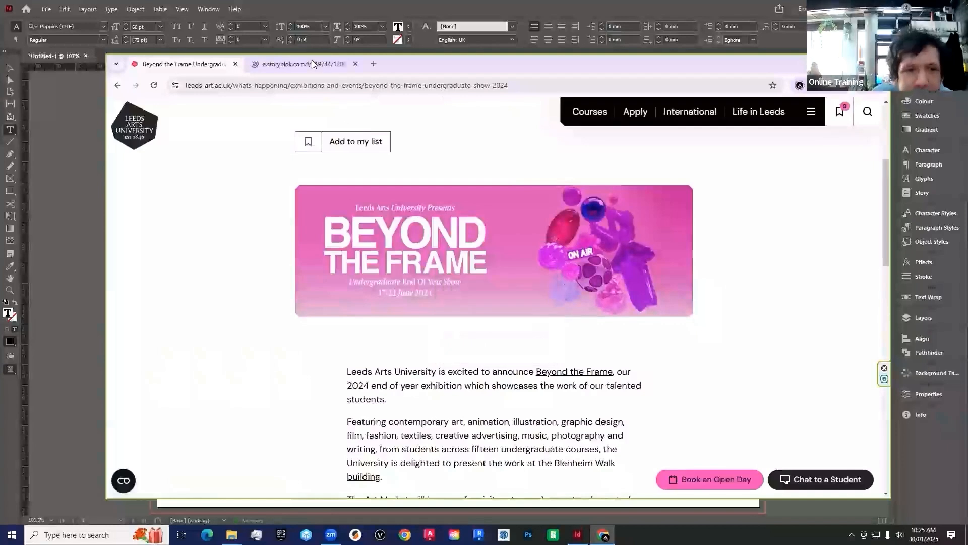
left_click(312, 60)
scroll(352, 331, "up", 2)
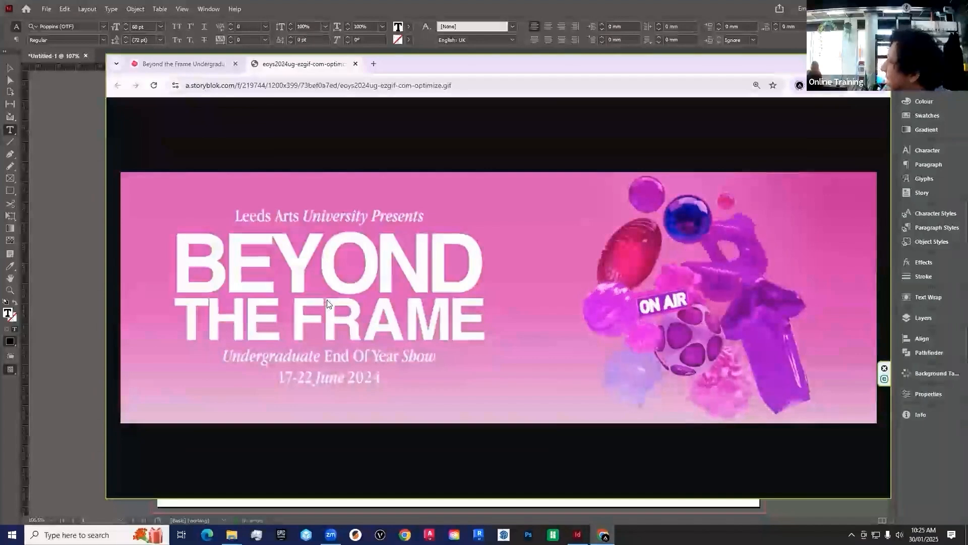
scroll(376, 276, "down", 5)
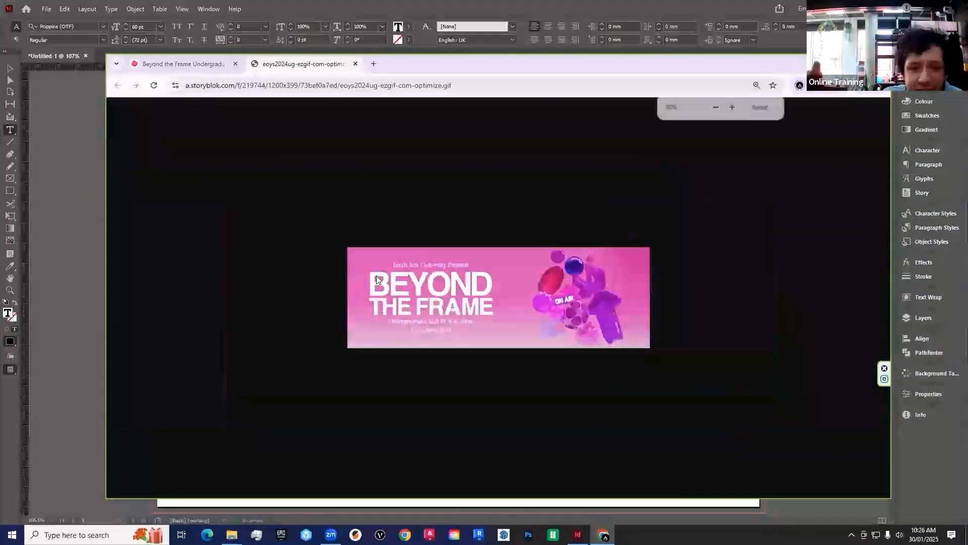
left_click(760, 108)
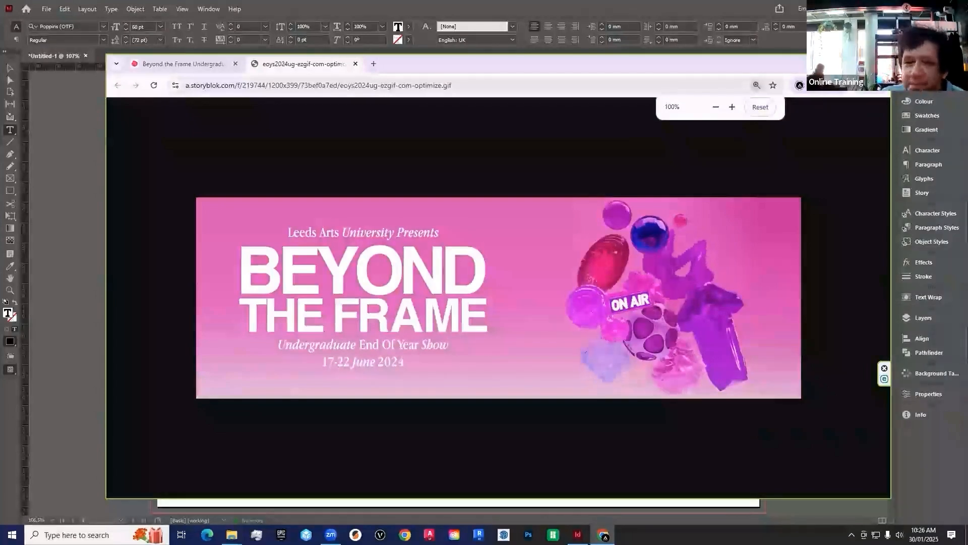
Switch back to InDesign and add VA after the name on the first line.
key("alt+Tab")
left_click(270, 138)
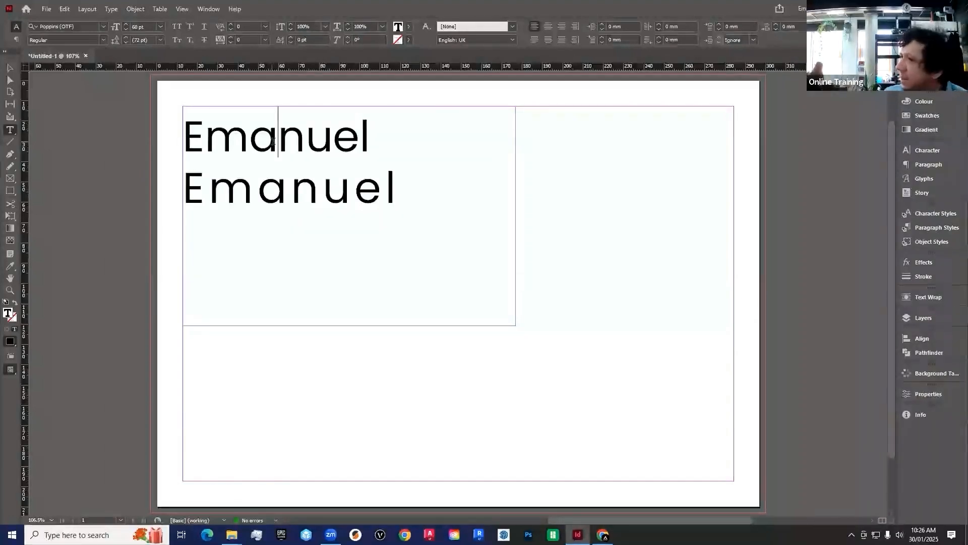
left_click(383, 137)
type("VA")
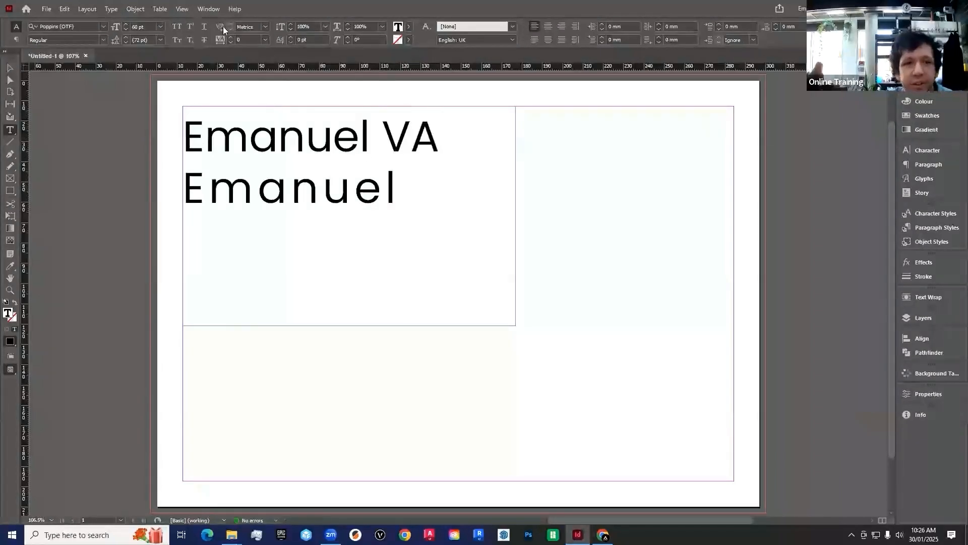
Try tightening the kerning between the V and A to -180, and undo the kerning and the added letters.
left_click(411, 118)
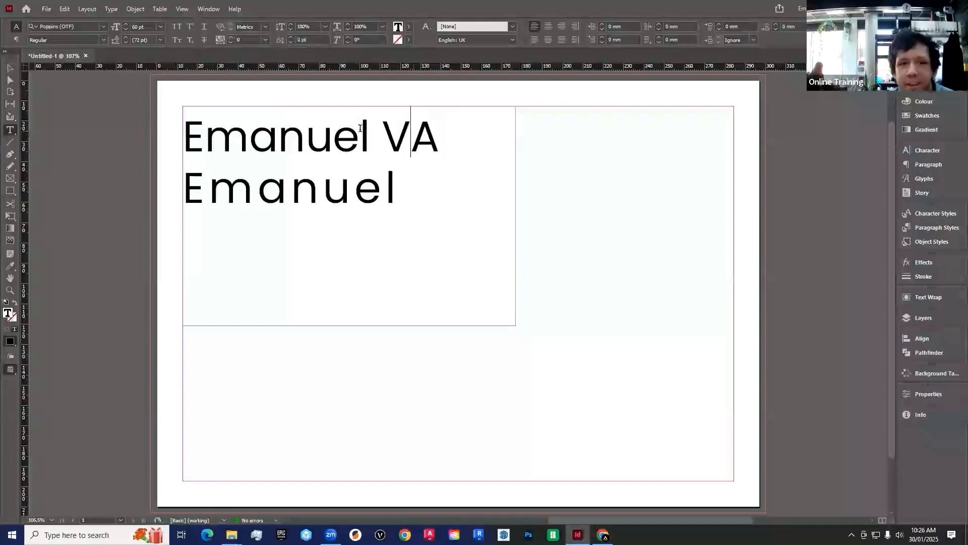
left_click(231, 29)
left_click(231, 29)
left_click(231, 29)
left_click(231, 29)
left_click(427, 147)
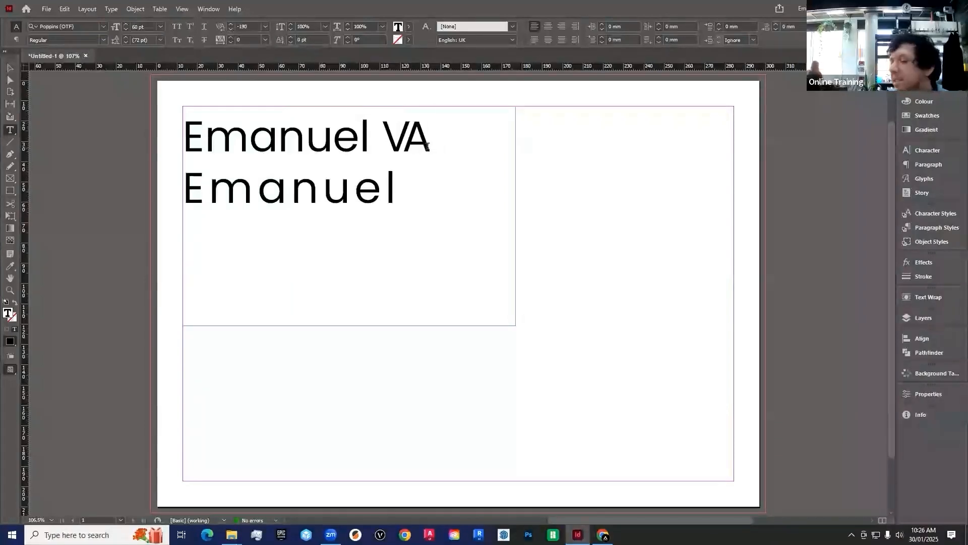
key("ctrl+z")
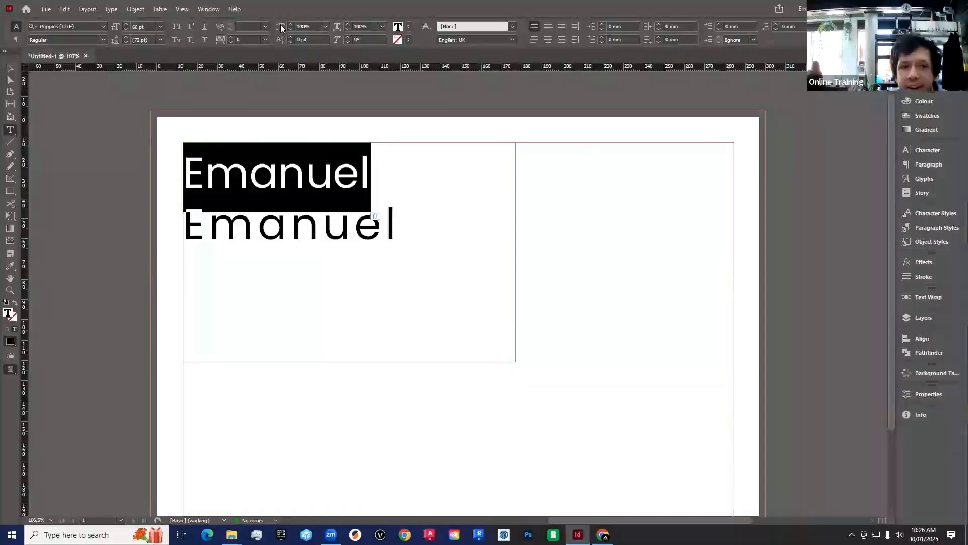
Try stretching the first line's vertical scale to 200%, and reset it to 100%.
left_click(327, 26)
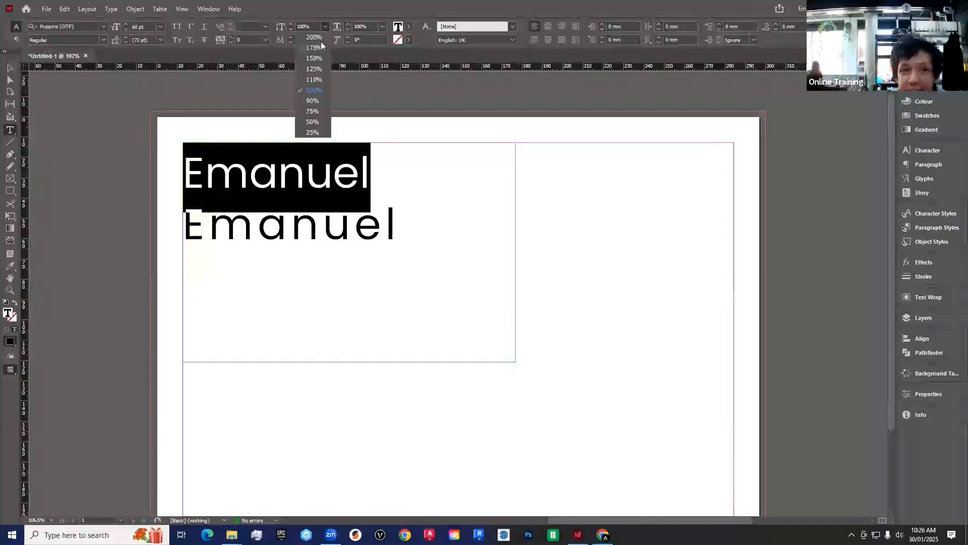
left_click(312, 37)
left_click(325, 27)
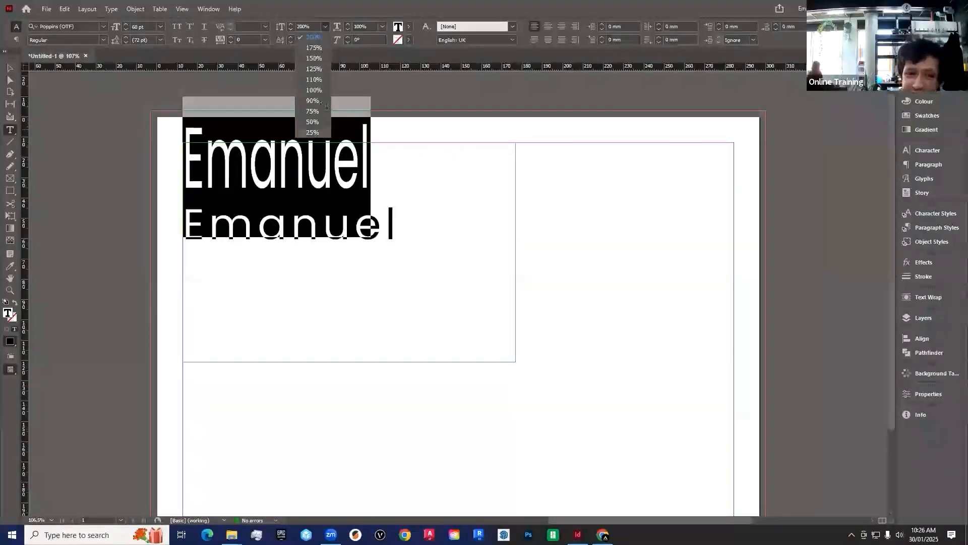
left_click(319, 87)
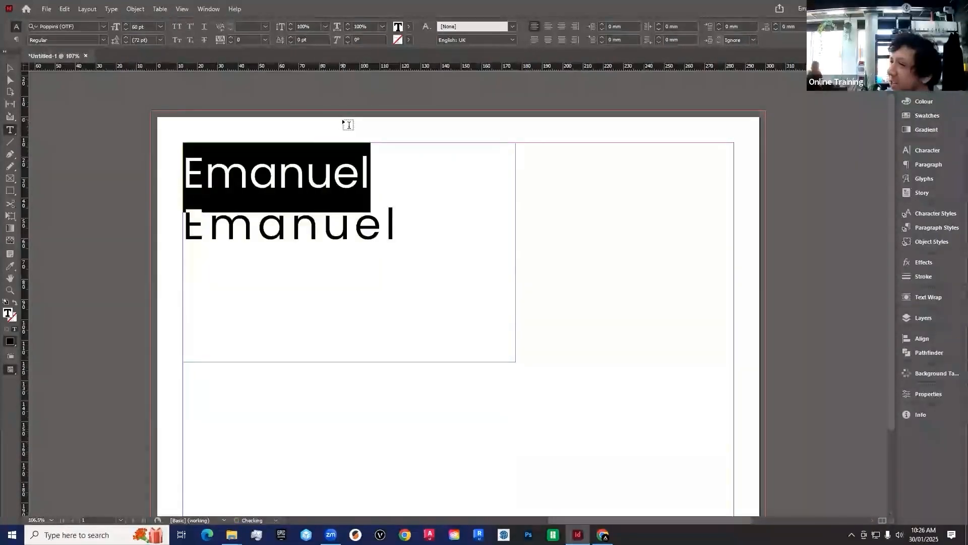
Try stretching the first line's horizontal scale to 200%, and reset it to 100%.
left_click(382, 27)
left_click(371, 37)
left_click(383, 30)
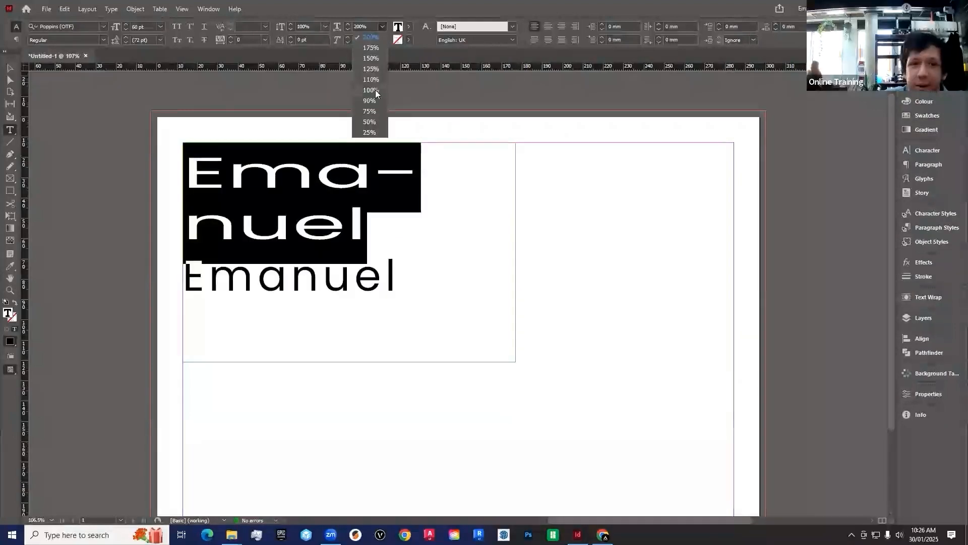
left_click(375, 90)
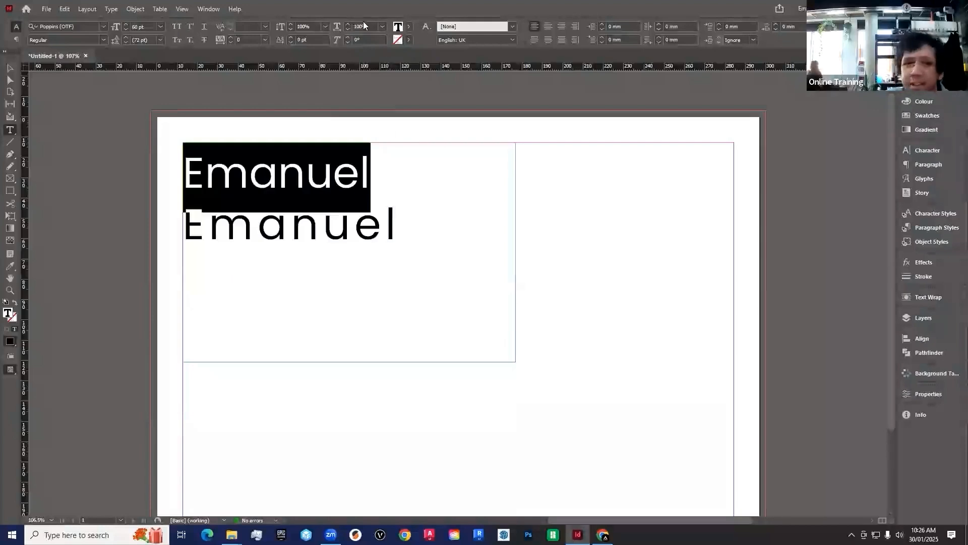
Select only the last three letters of the first line and raise them with baseline shift.
key("shift+Right")
key("shift+Right")
key("shift+Right")
key("shift+Right")
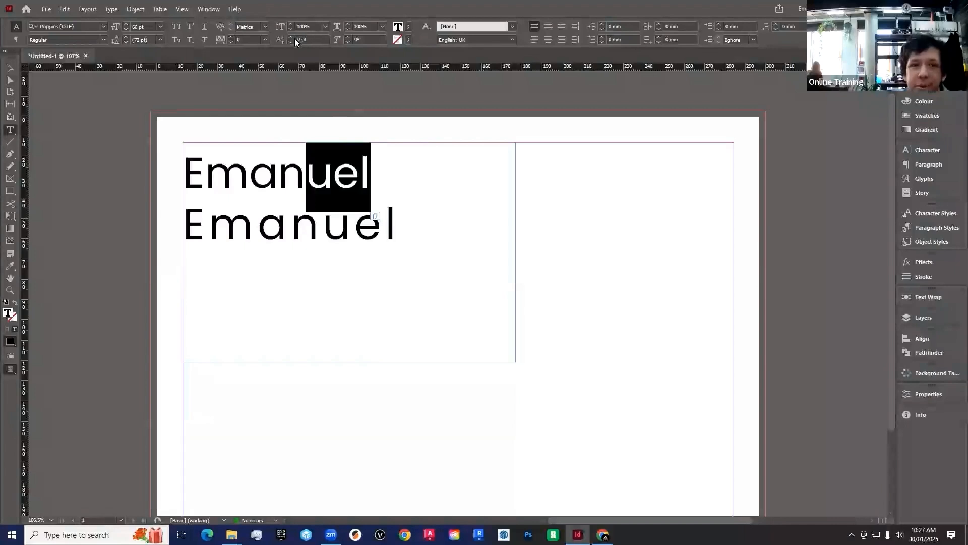
key("alt+shift+Up")
key("alt+shift+Up")
key("alt+shift+Up")
key("alt+shift+Up")
key("alt+shift+Up")
key("alt+shift+Up")
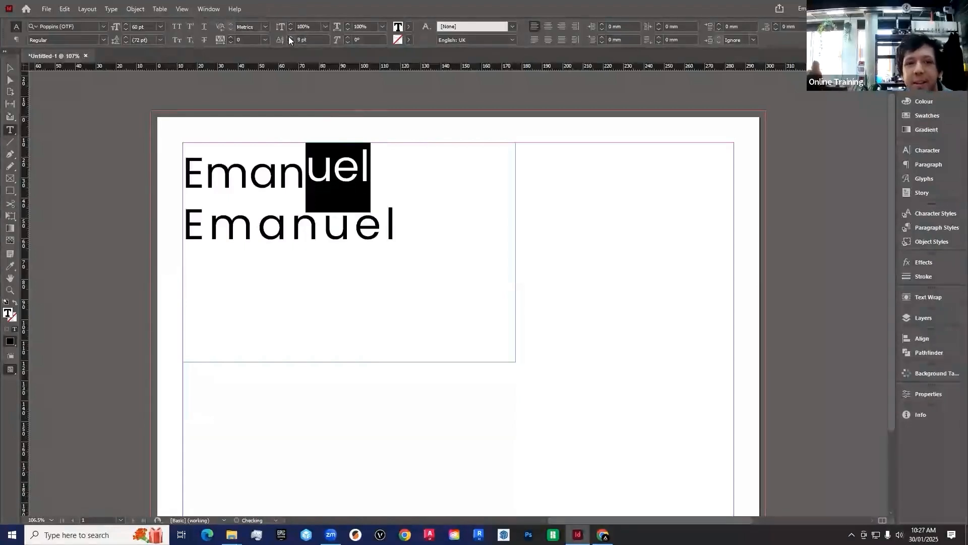
left_click(290, 37)
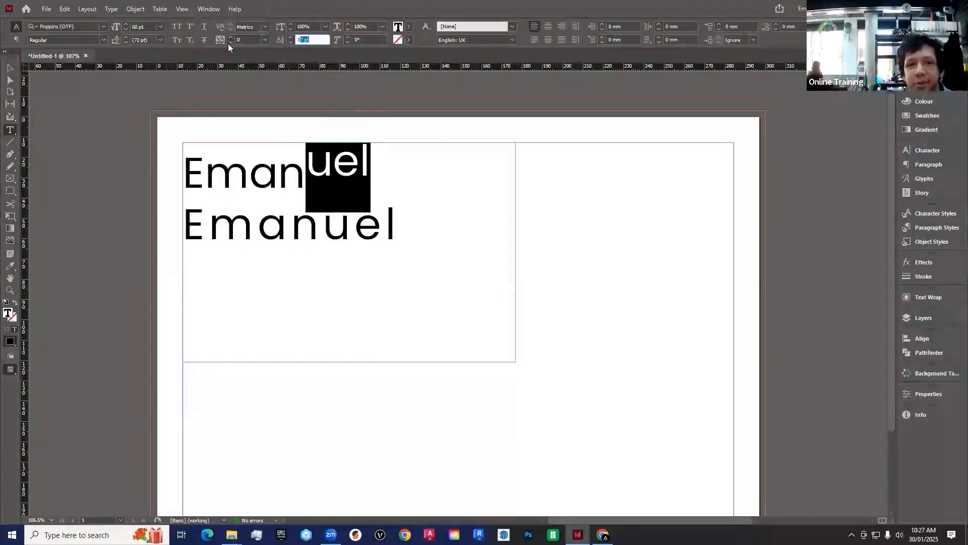
Try lowering the last three letters of the first line with a -20 pt baseline shift, and reset the shift to 0.
type("-20")
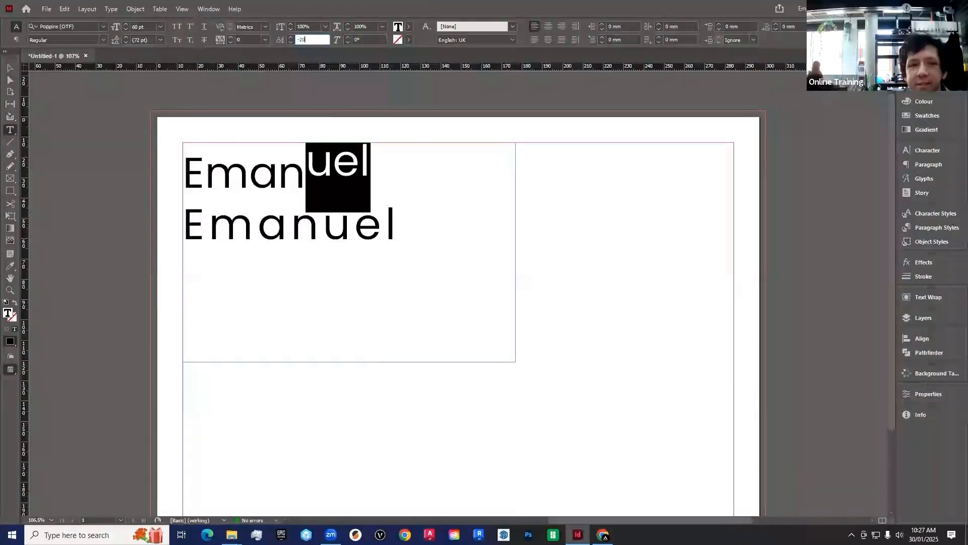
key("Return")
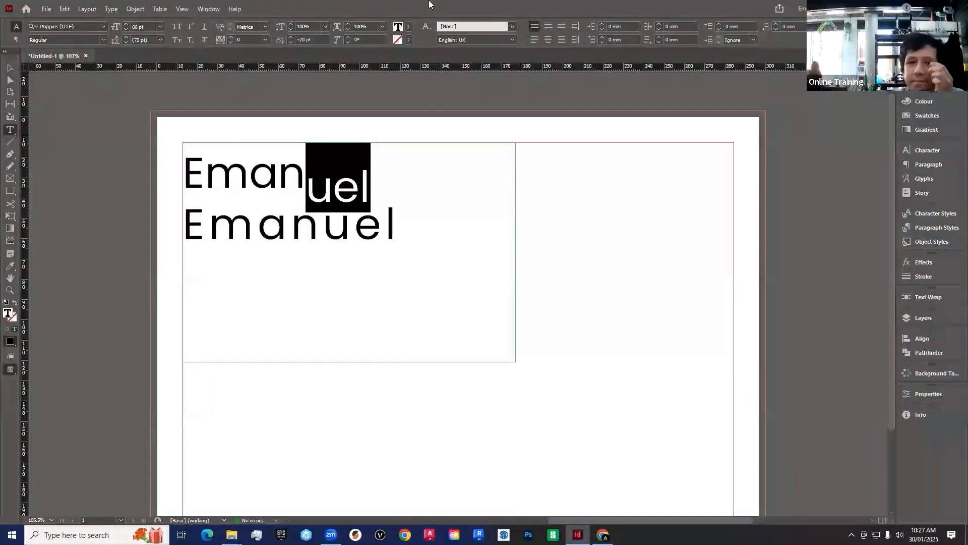
left_click(312, 39)
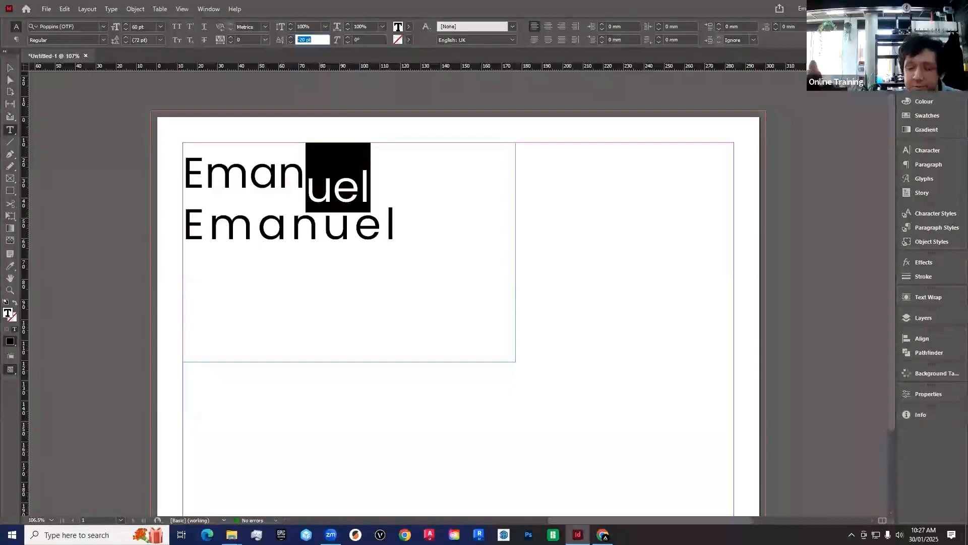
type("0")
key("Return")
left_click(409, 175)
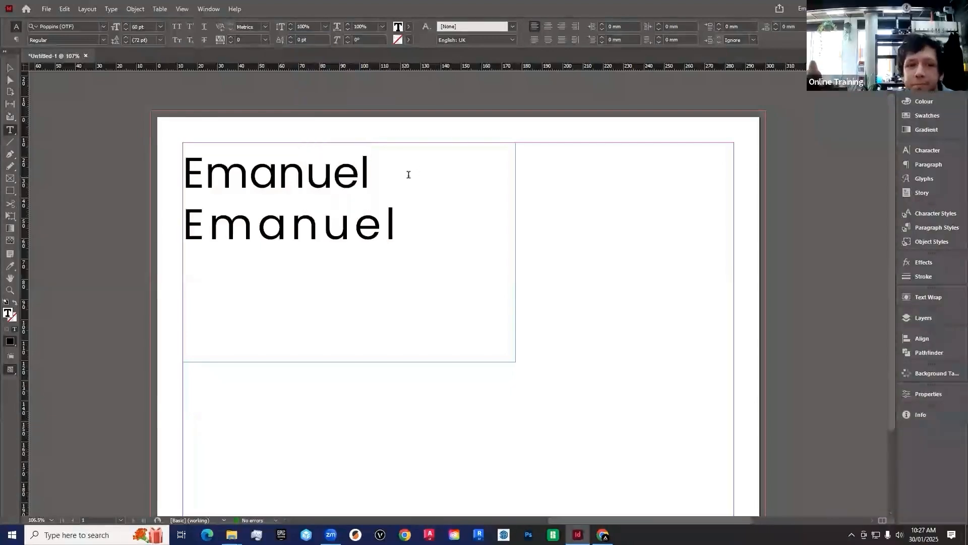
Try skewing the first line to 11°, compare the available font styles while keeping Regular, and remove the skew.
left_click_drag(417, 169, 184, 173)
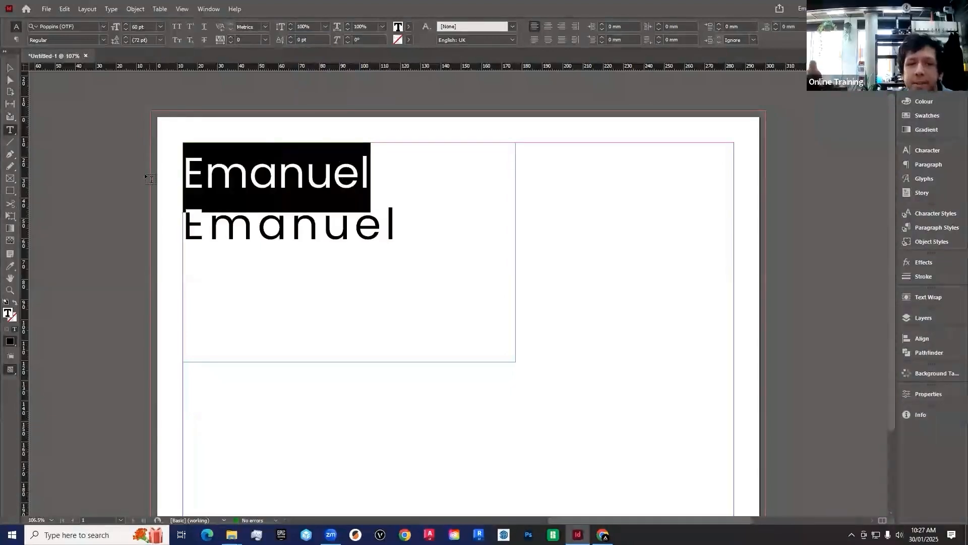
left_click(346, 37)
left_click(346, 38)
left_click(346, 37)
left_click(347, 38)
left_click(348, 37)
left_click(347, 37)
left_click(347, 37)
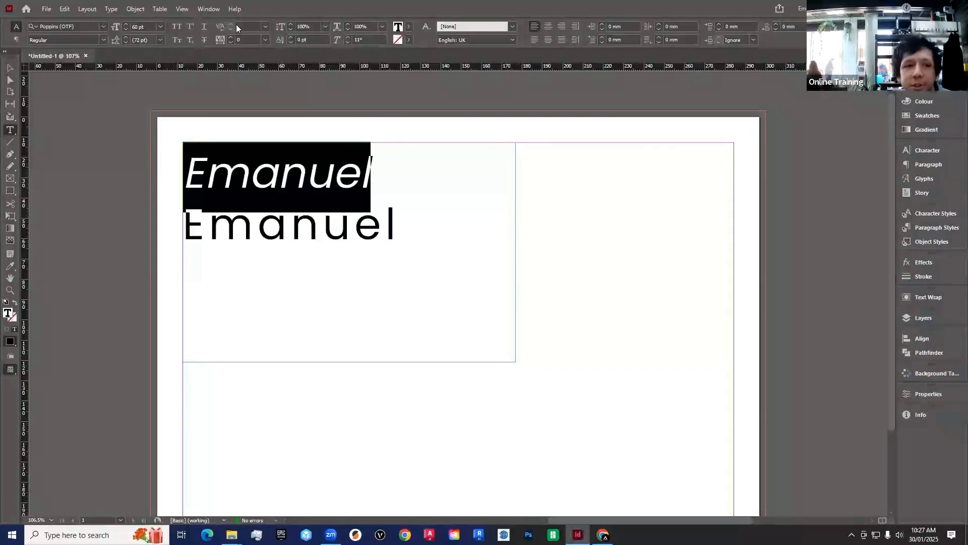
left_click(105, 39)
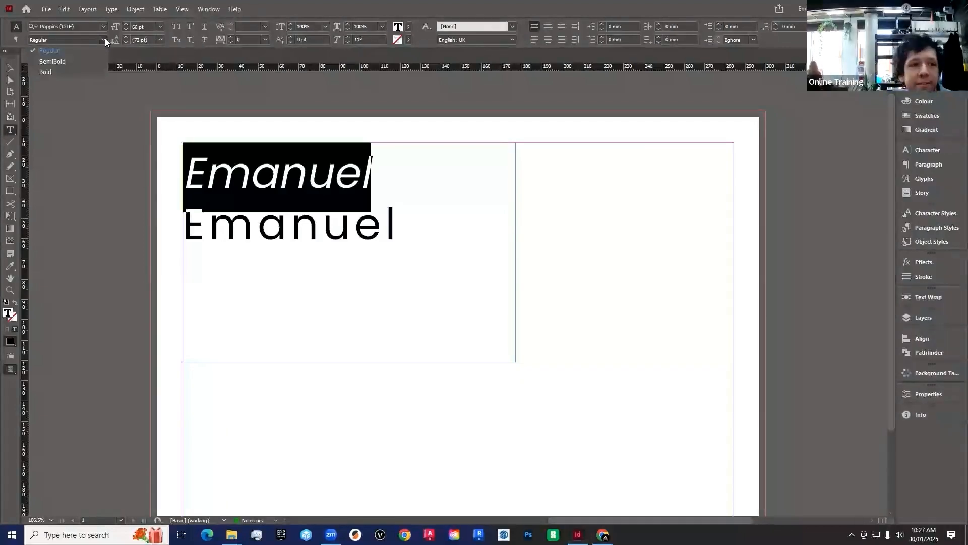
left_click(68, 50)
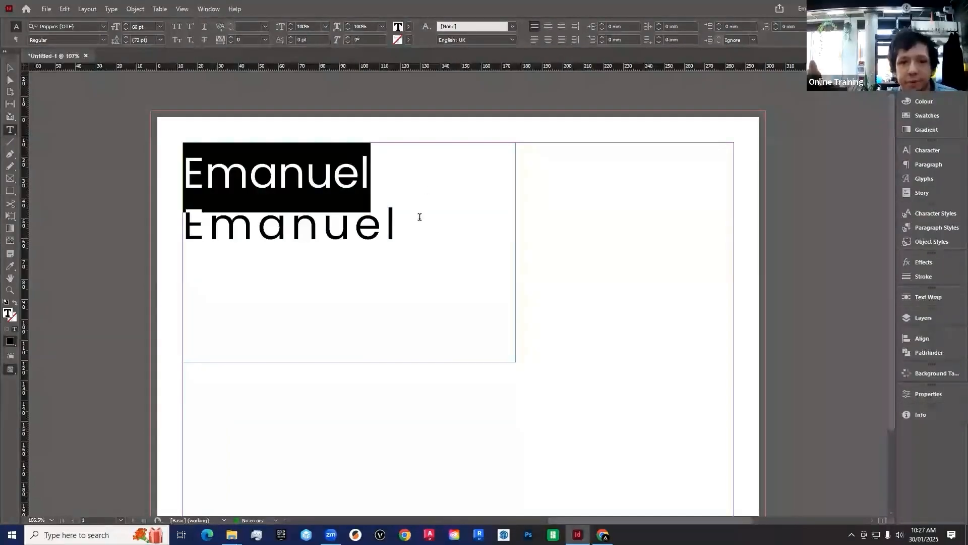
Delete the second line of text and set the remaining word in Poppins Bold.
left_click(175, 223)
double_click(175, 223)
key("BackSpace")
key("BackSpace")
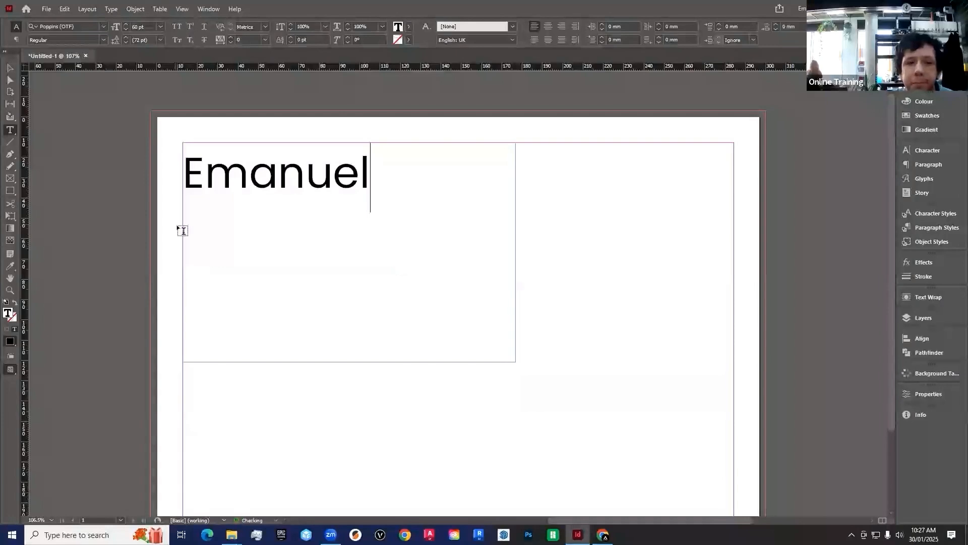
key("ctrl+a")
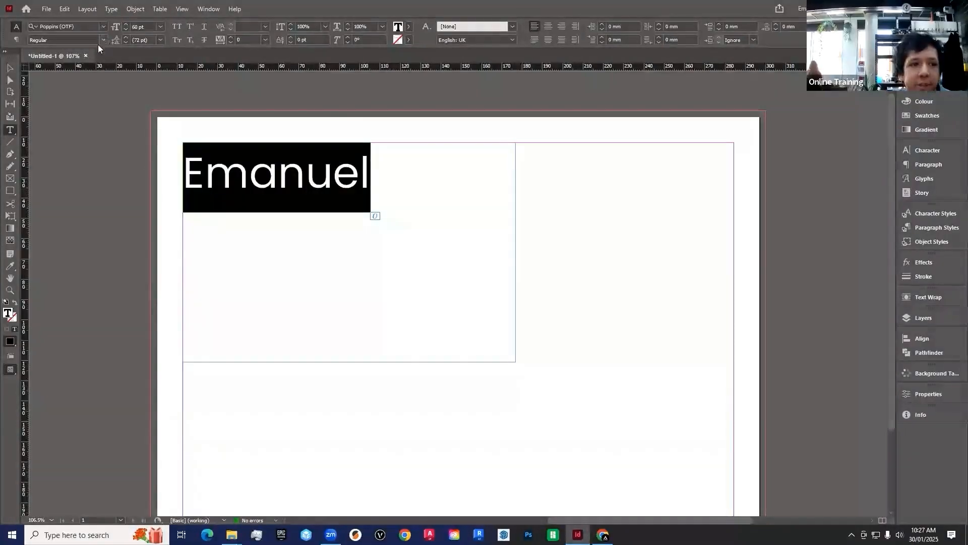
left_click(99, 42)
left_click(45, 72)
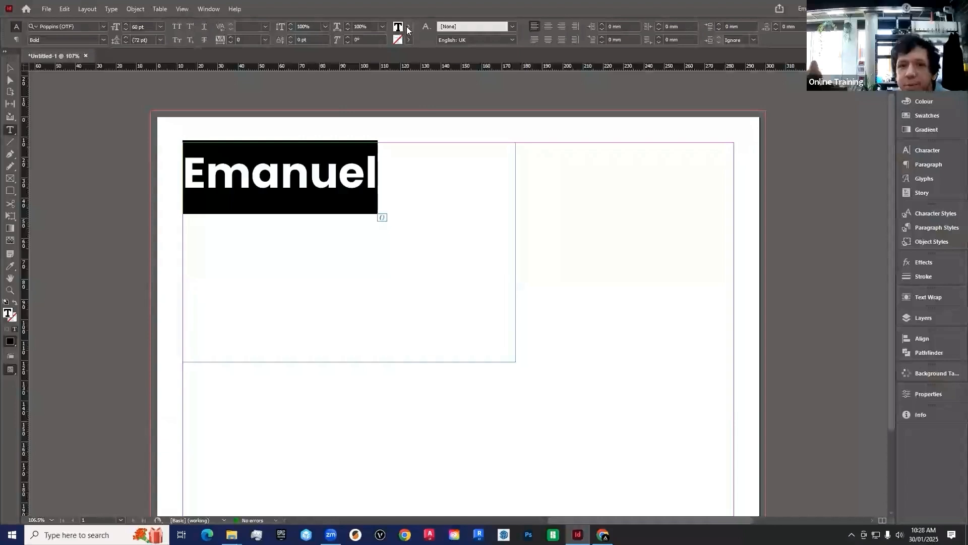
Try a yellow and then a red (C=15 M=100 Y=100 K=0) text fill on the word.
left_click(407, 26)
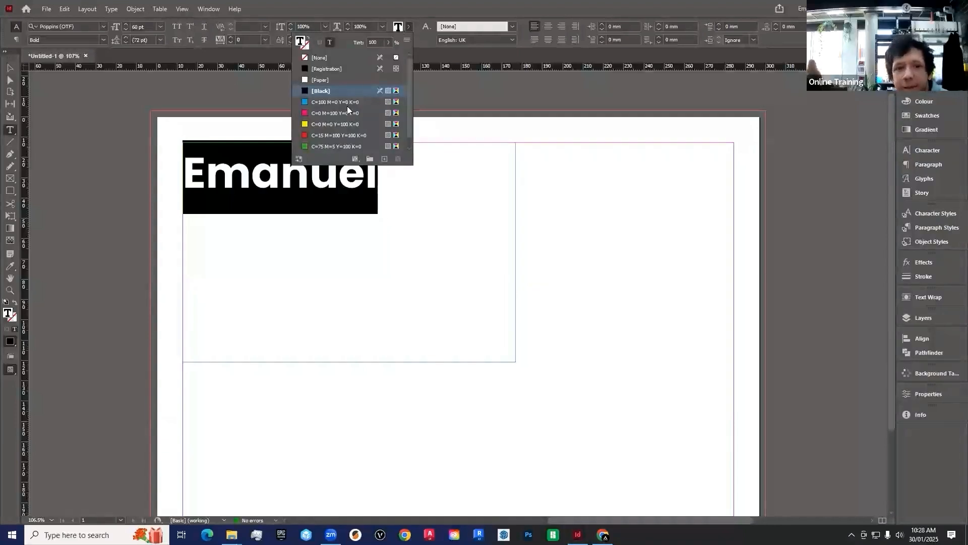
left_click(348, 125)
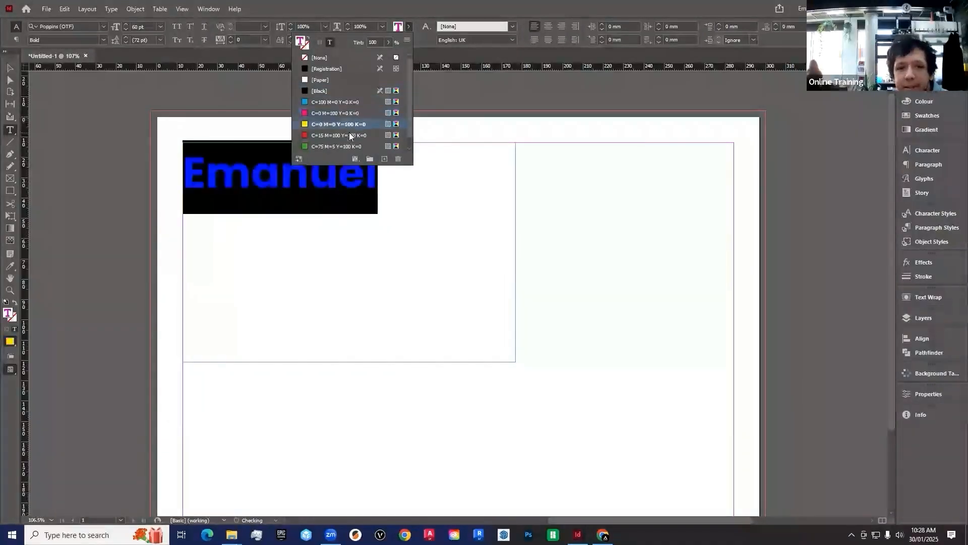
left_click(283, 180)
key("ctrl+a")
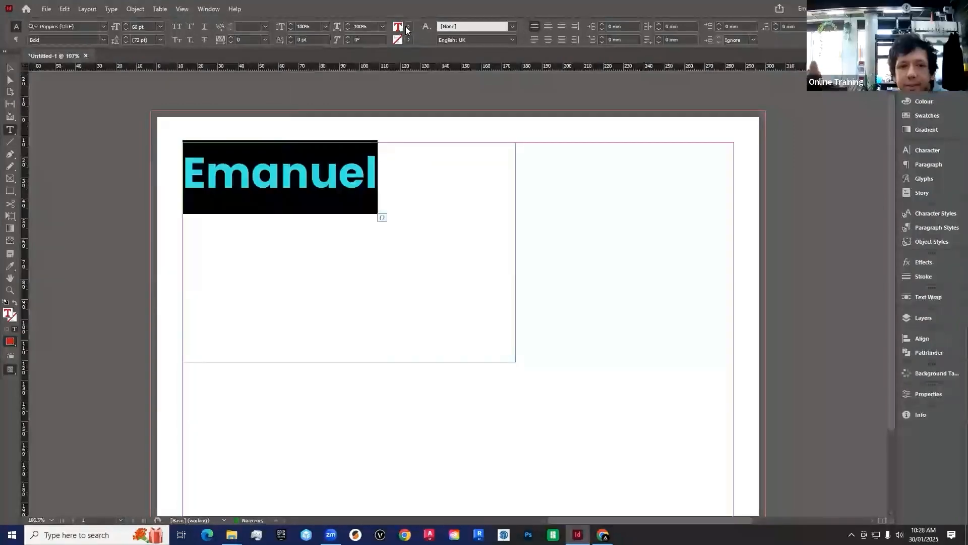
Try a magenta (C=0 M=100 Y=0 K=0) and then a cyan (C=100 M=0 Y=0 K=0) text fill on the word.
left_click(408, 27)
left_click(323, 113)
left_click(415, 177)
key("ctrl+a")
left_click(408, 27)
left_click(327, 106)
left_click(441, 176)
key("ctrl+a")
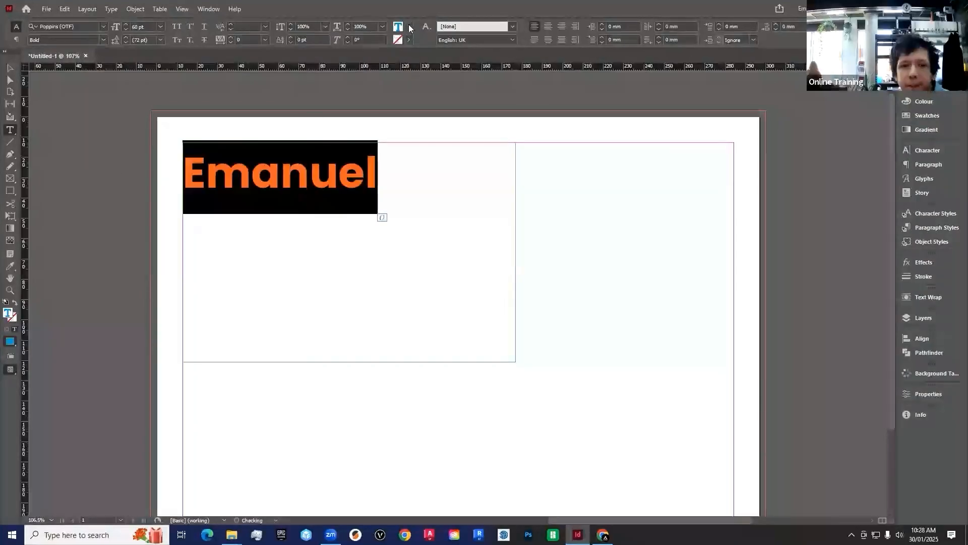
Try a black stroke around the letters of the cyan word.
left_click(409, 27)
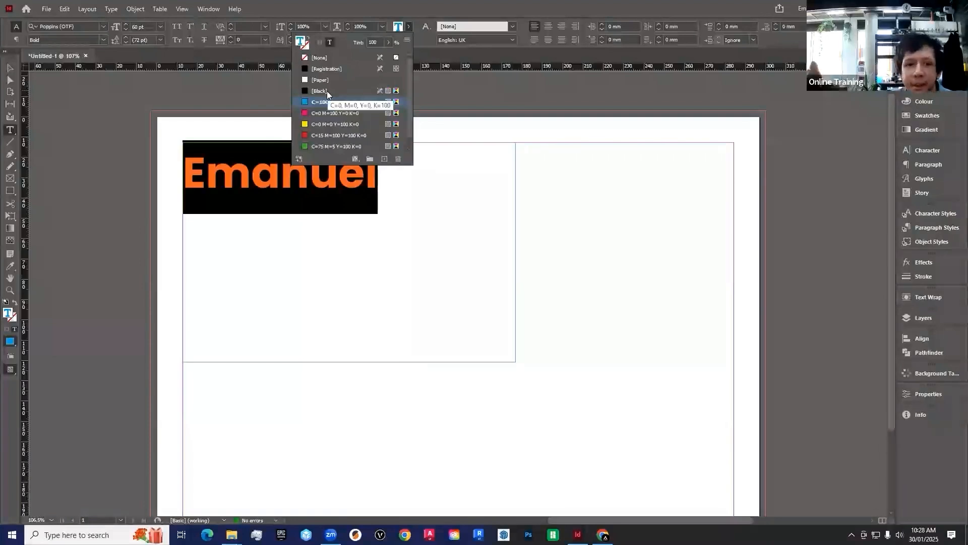
left_click(409, 40)
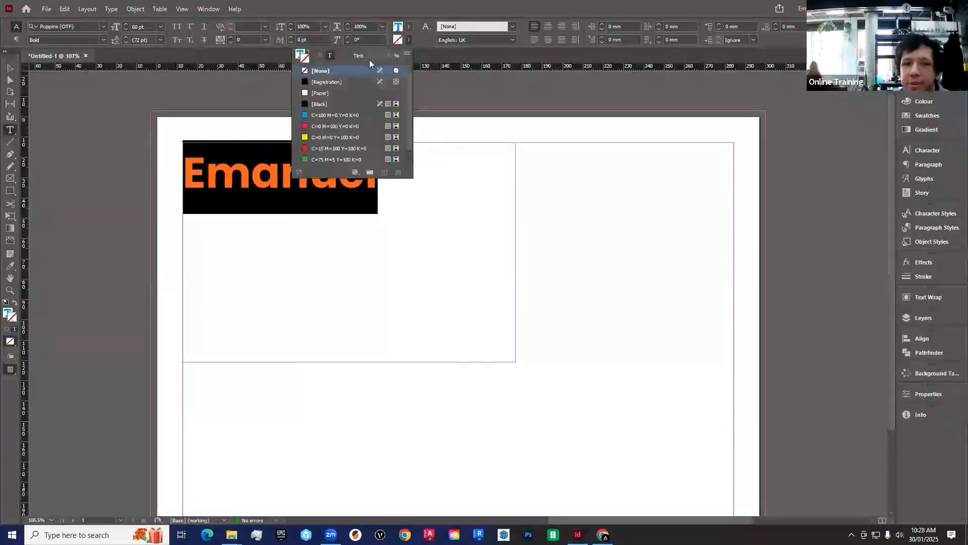
left_click(327, 103)
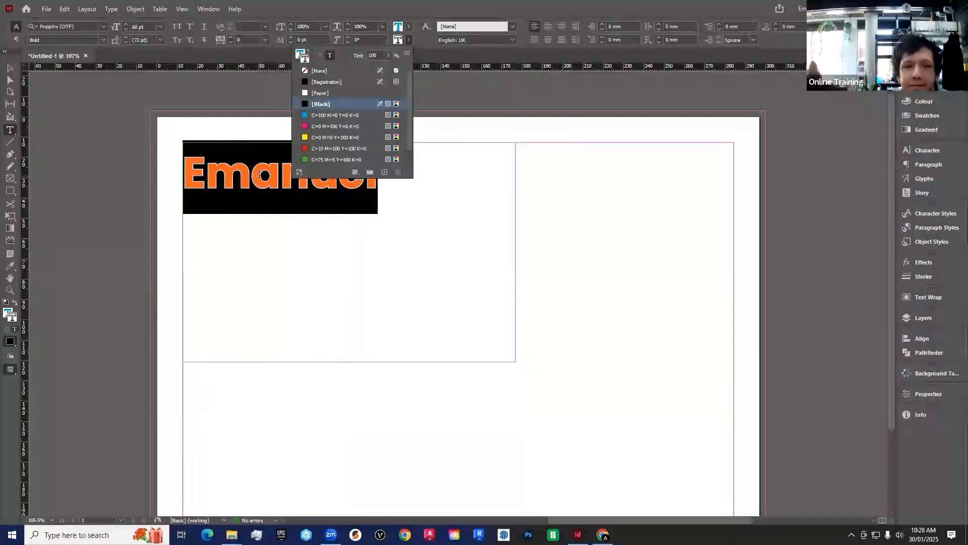
left_click(439, 175)
left_click(439, 175)
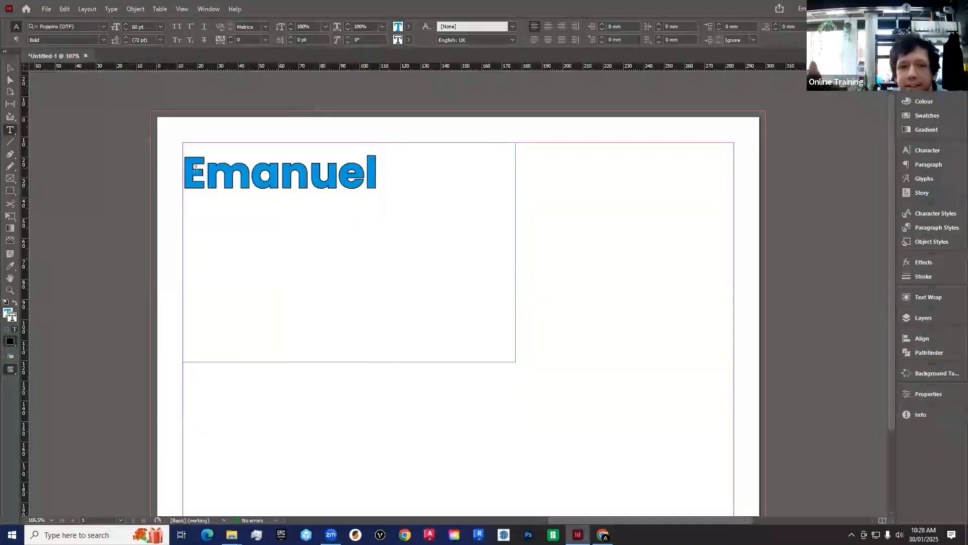
Change the stroke of the whole word to red, C=15 M=100 Y=100 K=0.
left_click_drag(196, 168, 380, 214)
left_click(408, 40)
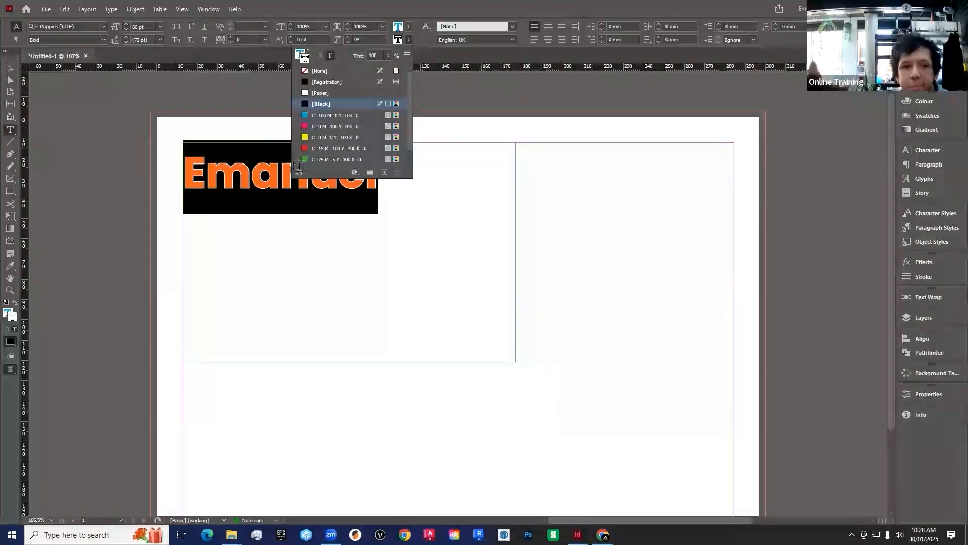
left_click(305, 148)
left_click(346, 218)
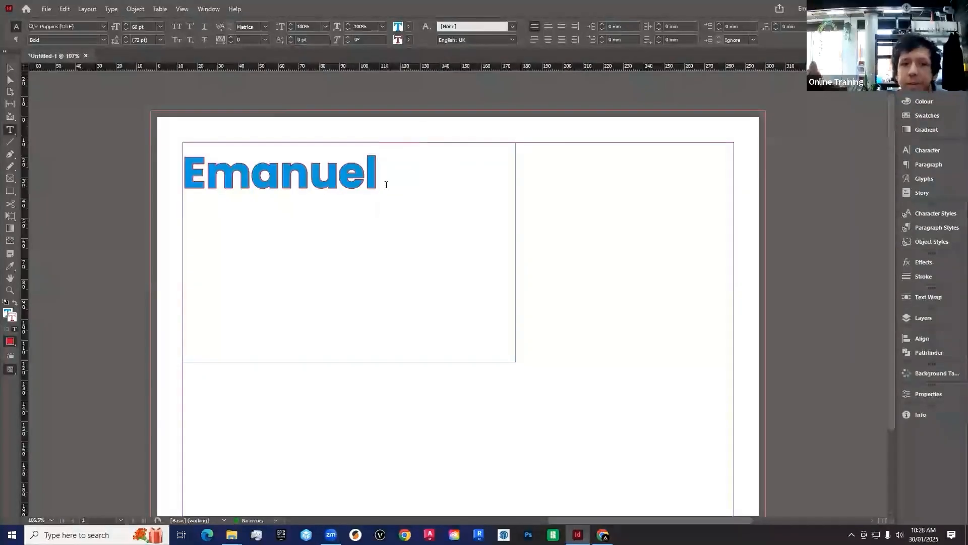
Set the fill of the whole word to None, leaving only its red outline.
left_click_drag(387, 185, 191, 182)
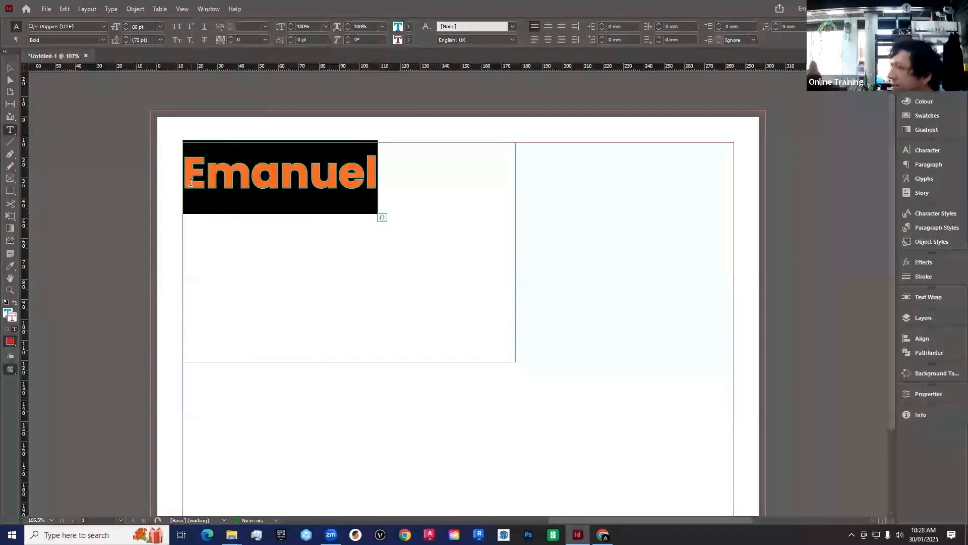
left_click(410, 26)
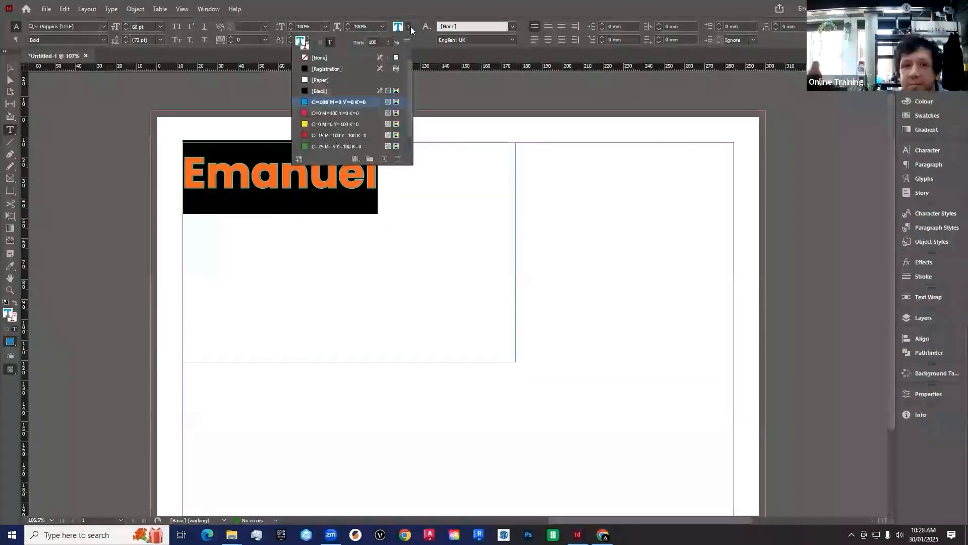
left_click(327, 58)
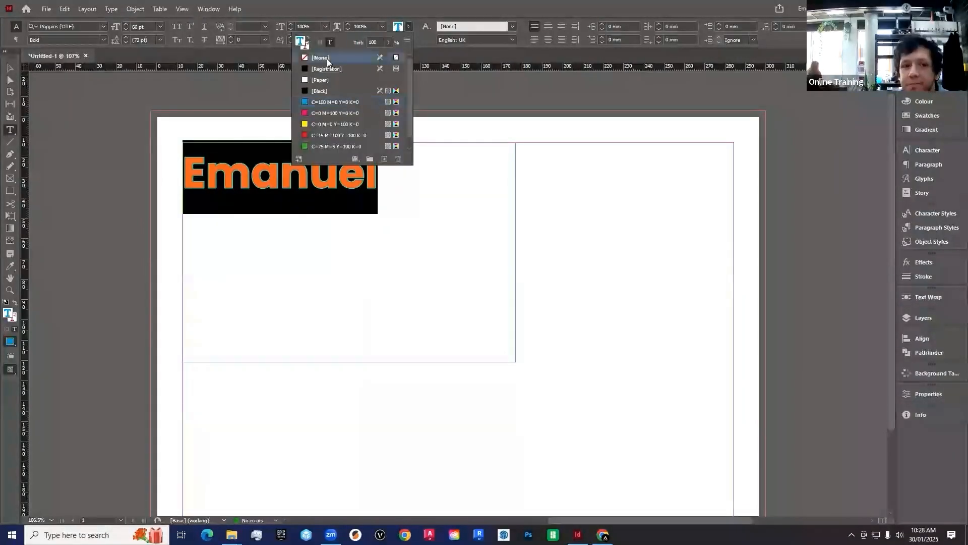
left_click(310, 197)
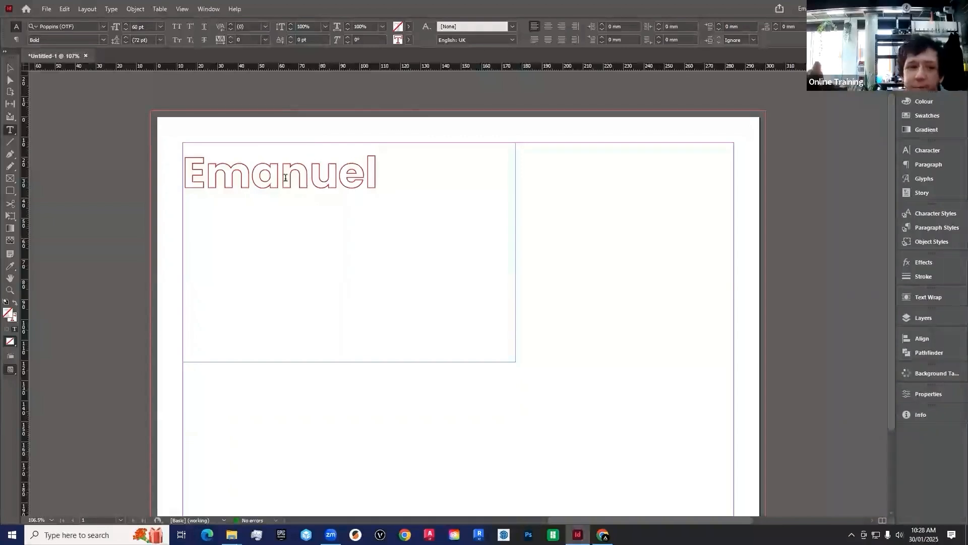
Give only the third and fourth letters a red C=15 M=100 Y=100 K=0 fill and no stroke.
left_click_drag(252, 175, 308, 177)
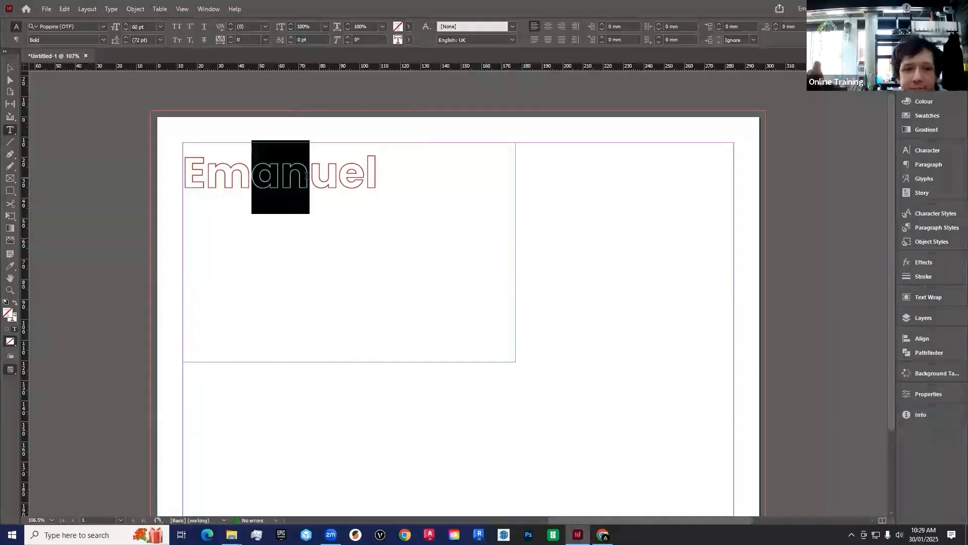
left_click(408, 28)
left_click(332, 135)
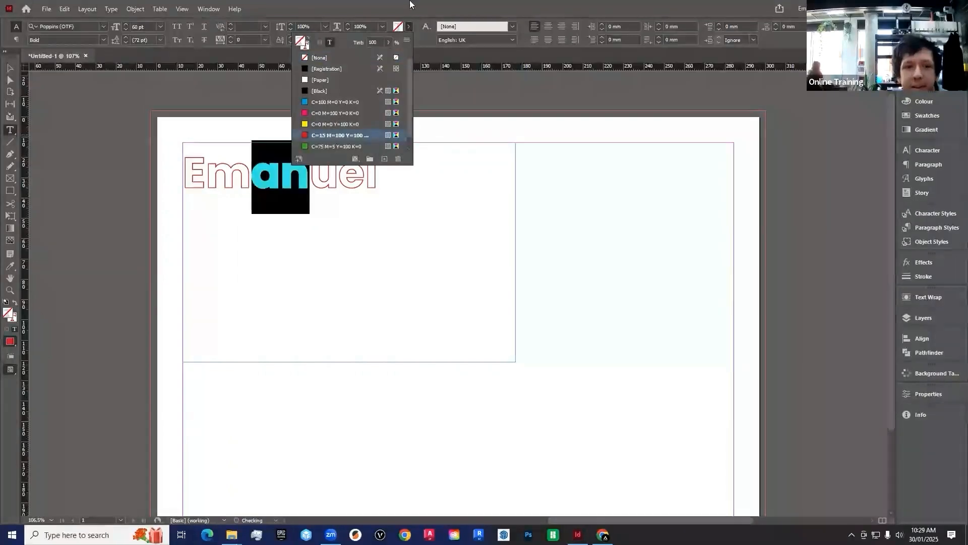
left_click(408, 39)
left_click(322, 71)
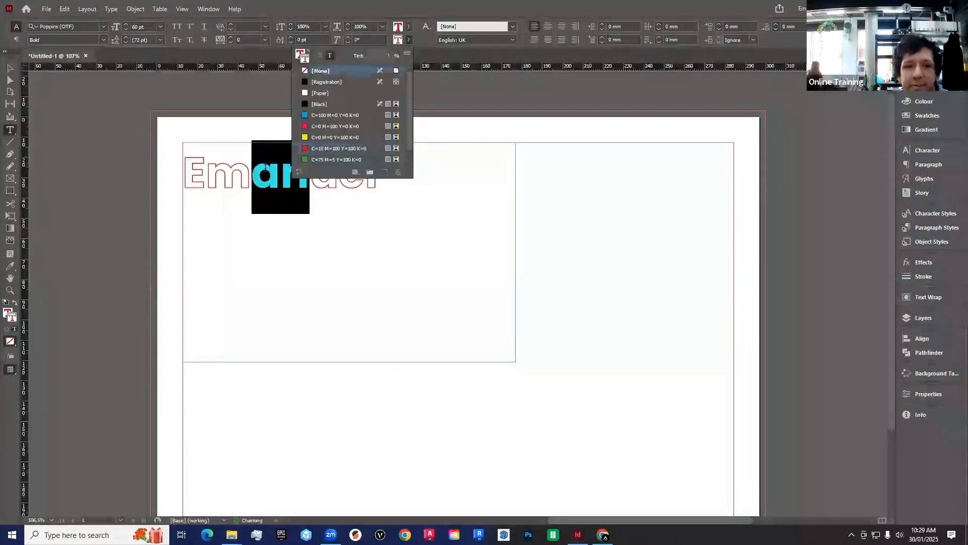
Give the last letter of the word the same red fill and set its stroke to None.
left_click_drag(387, 176, 366, 176)
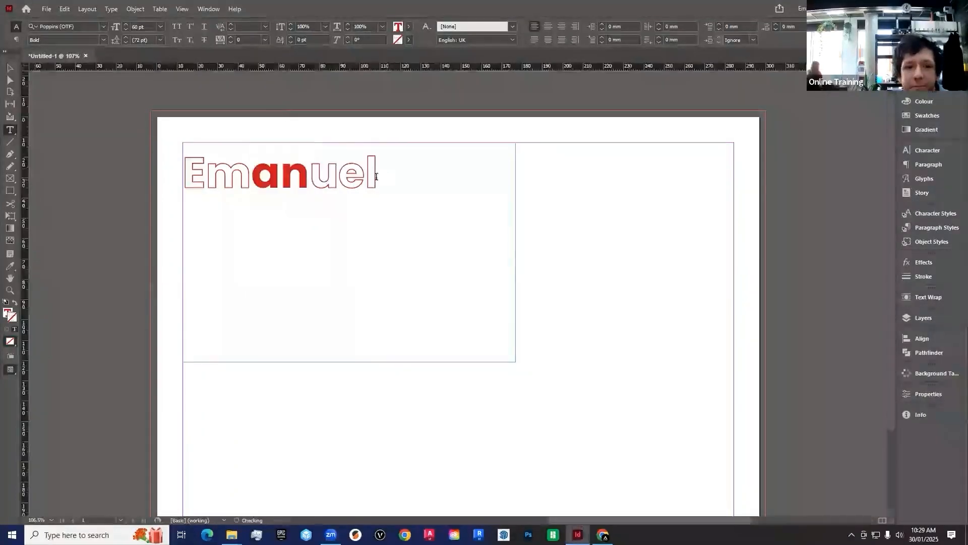
left_click(408, 26)
left_click(328, 136)
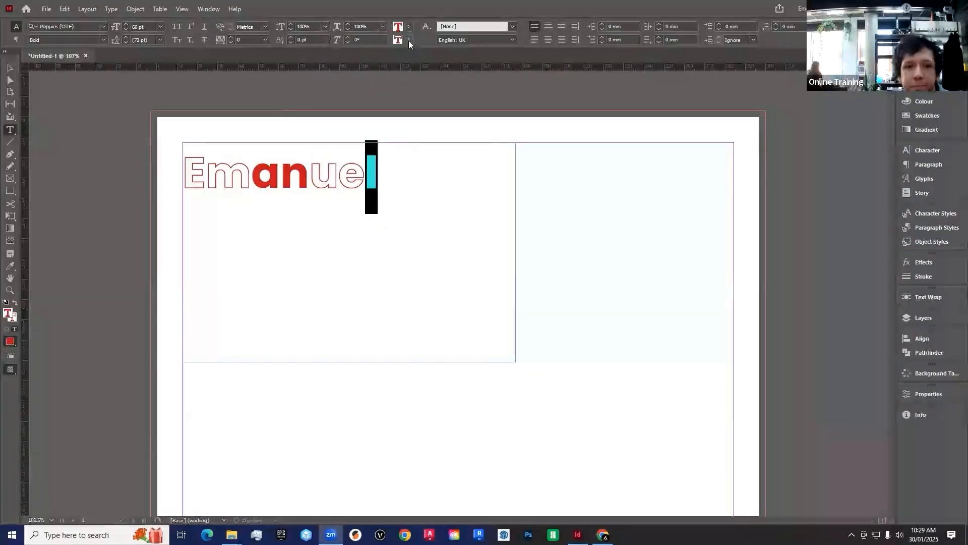
left_click(408, 39)
left_click(323, 71)
left_click(396, 199)
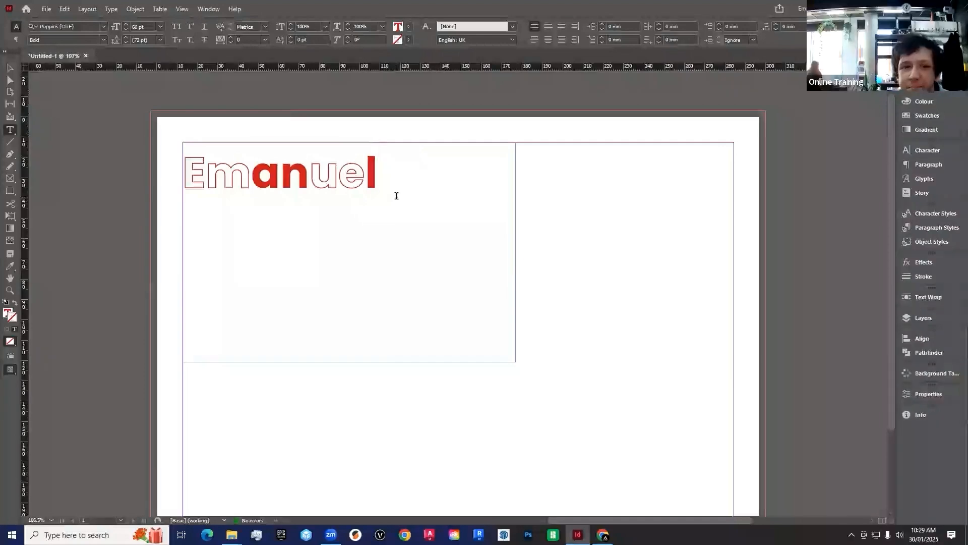
Set the whole word back to a black fill with no stroke.
left_click_drag(182, 173, 379, 181)
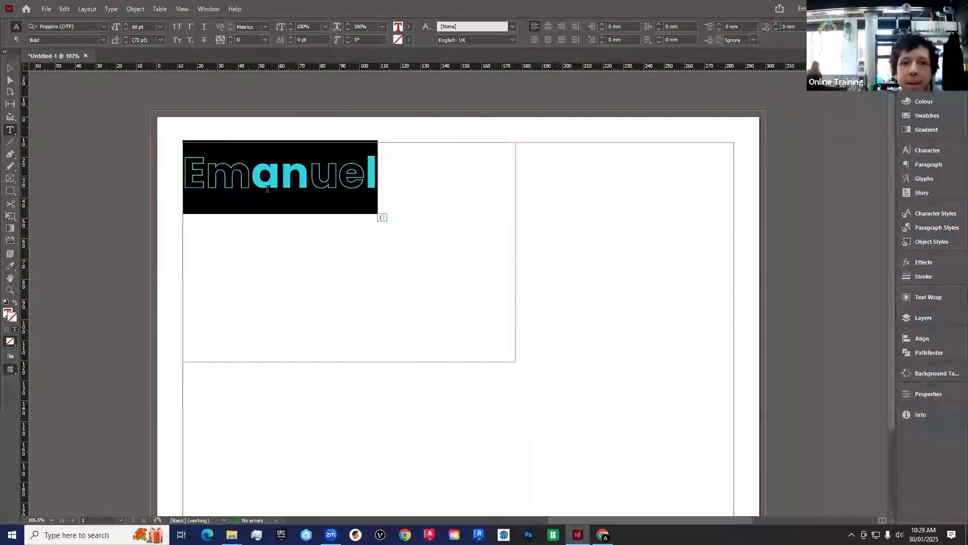
left_click(407, 28)
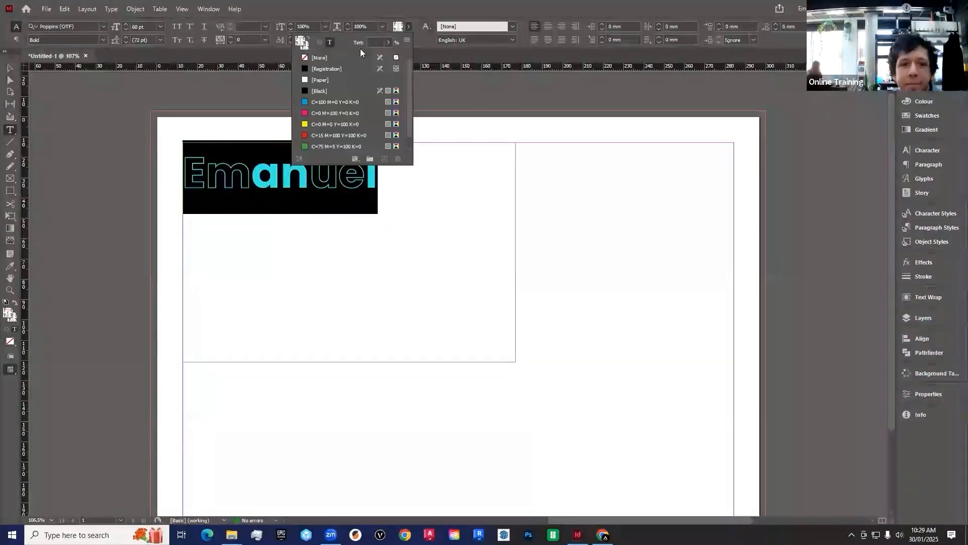
left_click(325, 94)
left_click(408, 40)
left_click(336, 67)
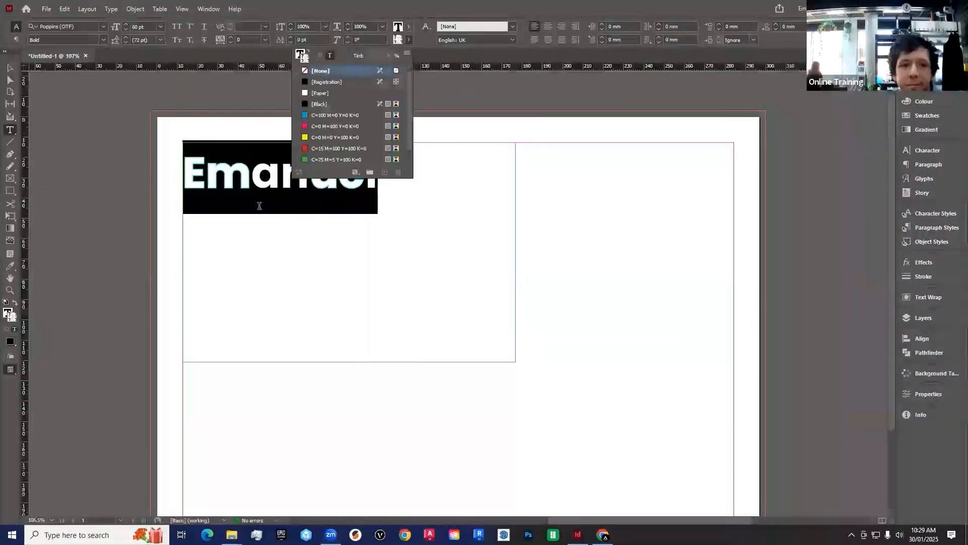
Try centre, right and justified alignments on the word, returning it to left alignment.
left_click(548, 27)
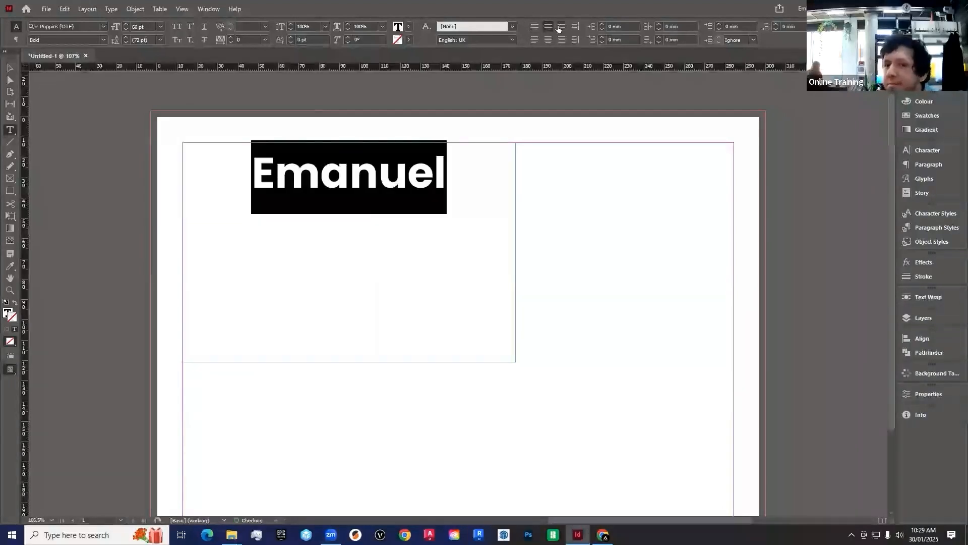
left_click(559, 29)
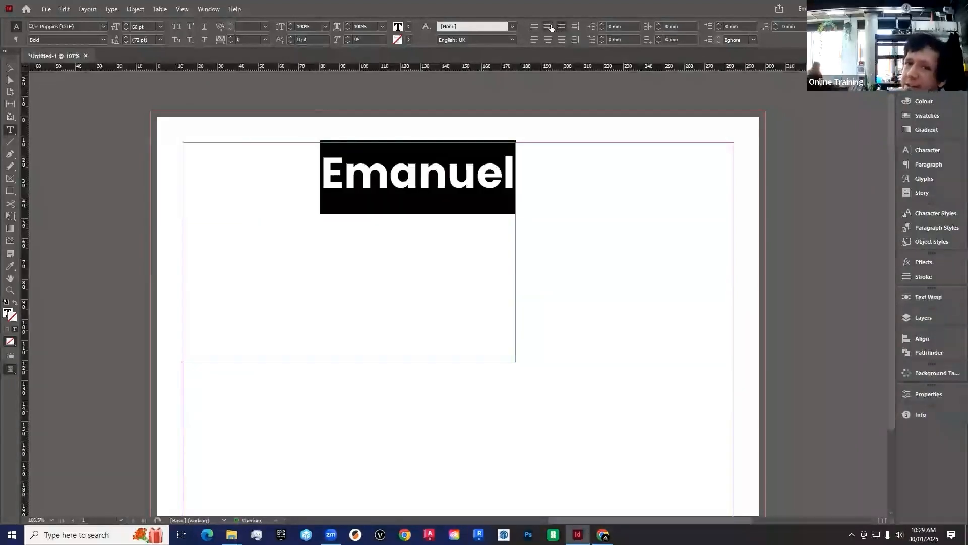
left_click(534, 40)
left_click(547, 40)
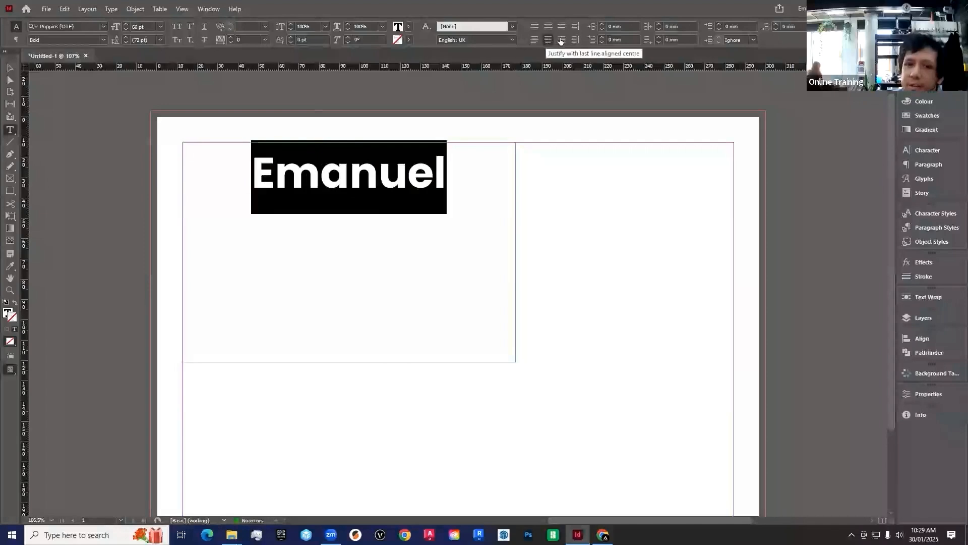
left_click(560, 41)
left_click(535, 27)
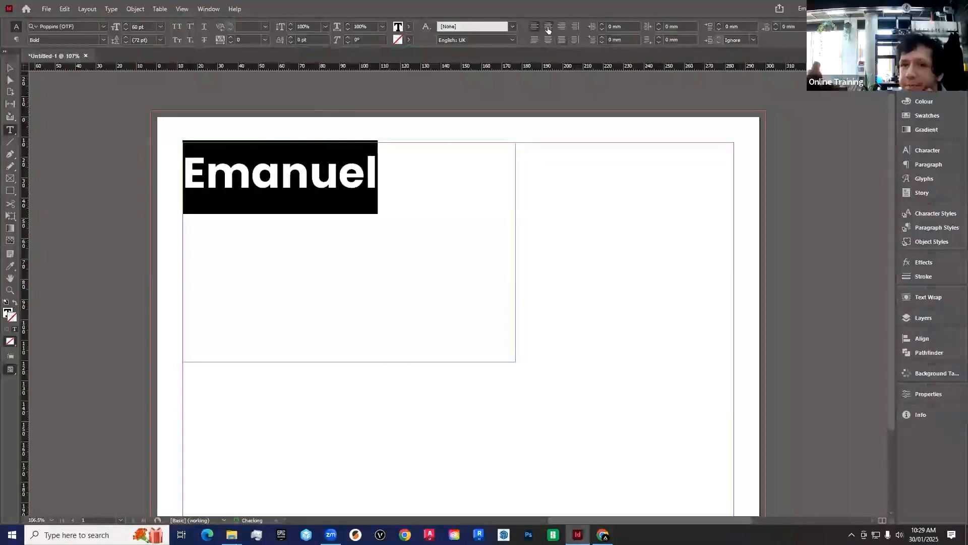
left_click(548, 29)
left_click(561, 27)
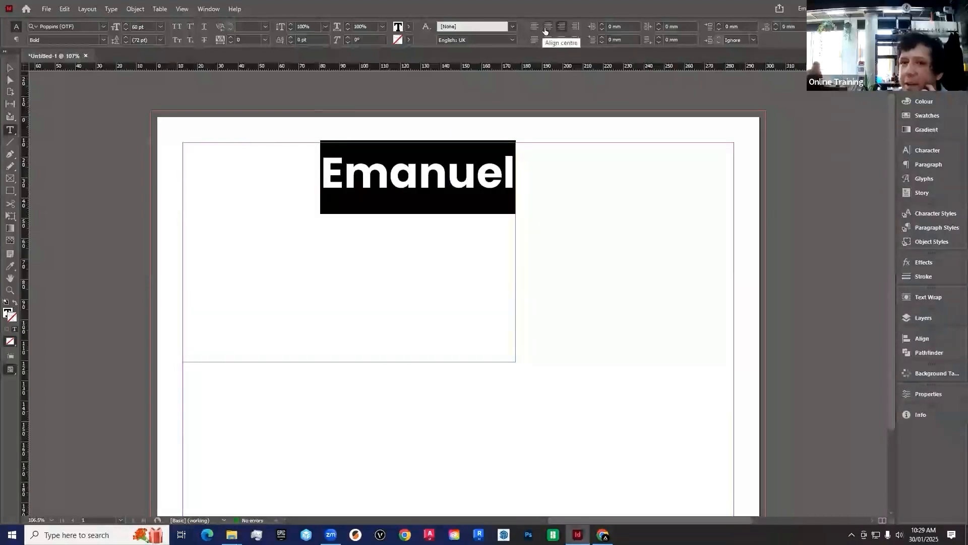
left_click(535, 26)
left_click(389, 198)
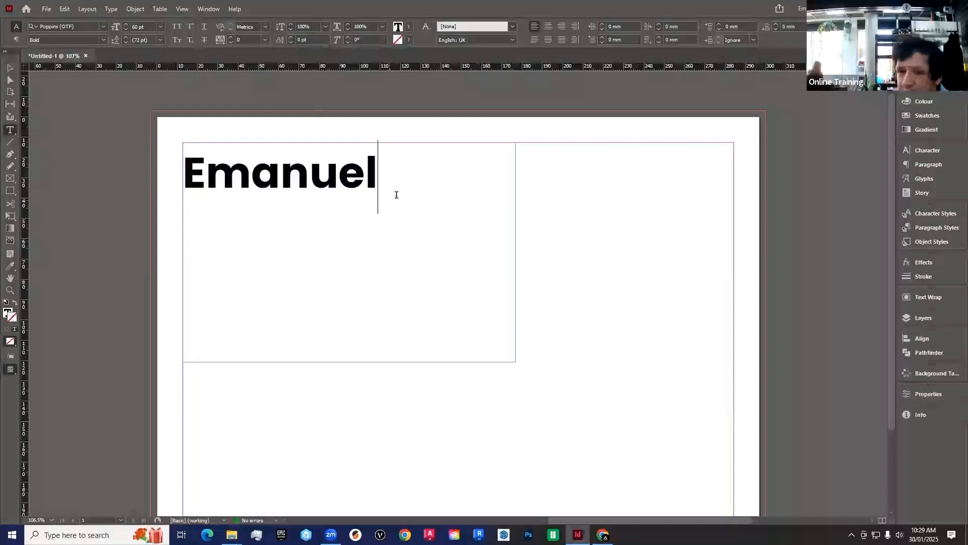
Shrink the word's text frame to about 56 × 23 mm at the page's upper-left margin corner.
left_click(8, 69)
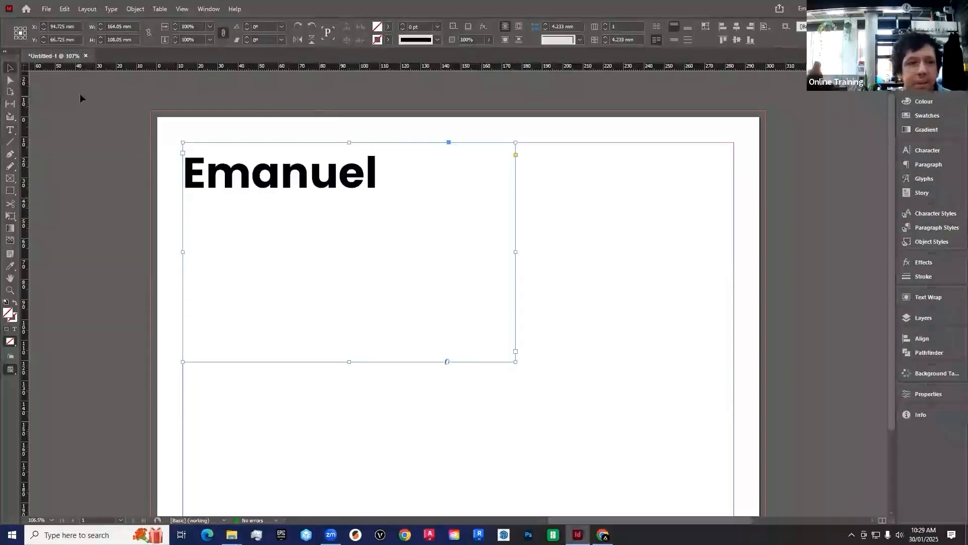
left_click_drag(267, 177, 314, 179)
left_click_drag(350, 362, 350, 335)
left_click_drag(517, 240, 454, 240)
mouse_move(320, 335)
left_mouse_down()
mouse_move(323, 245)
mouse_move(328, 334)
left_mouse_up()
left_click_drag(454, 335, 297, 189)
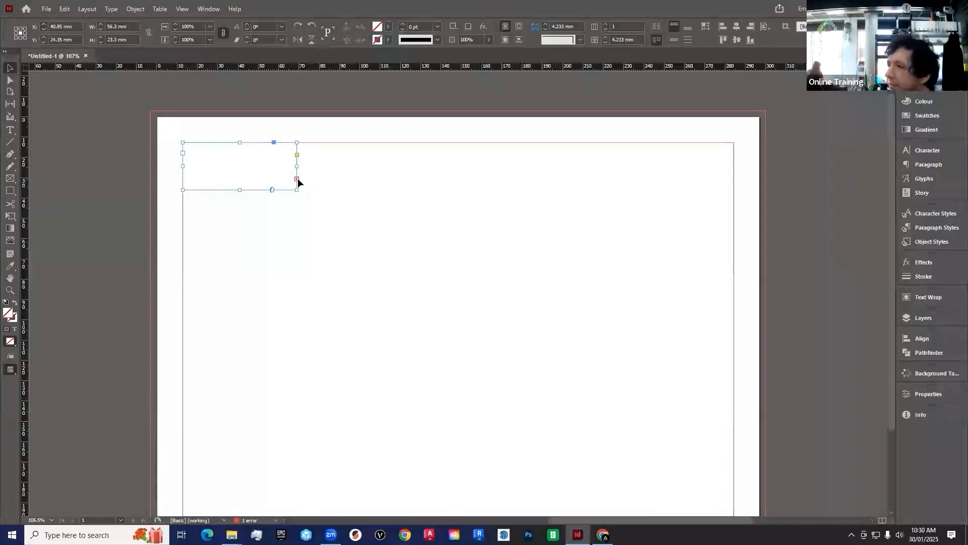
Enlarge the text frame to about 161 × 88 mm and rotate it to 90°.
left_click_drag(297, 190, 509, 320)
left_click_drag(381, 200, 423, 215)
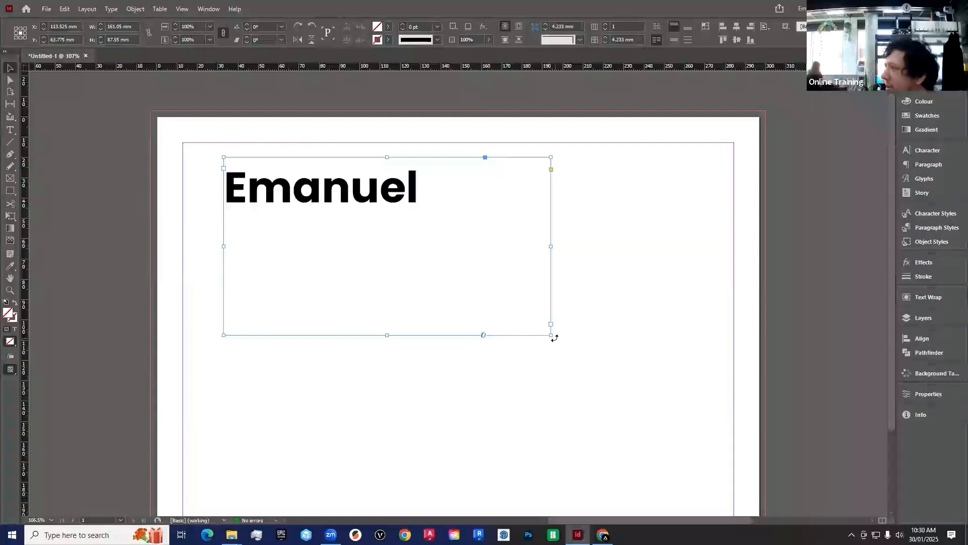
left_click_drag(555, 338, 536, 226)
left_click_drag(460, 146, 497, 341)
left_click_drag(557, 158, 491, 358)
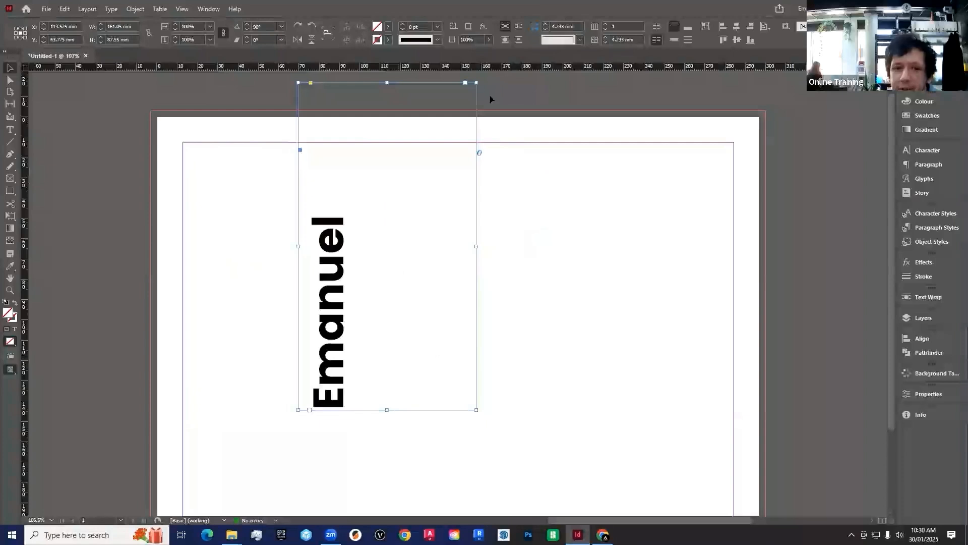
Resize the rotated text frame to about 106 × 67 mm and place it at the page's upper-left margin corner.
left_click_drag(478, 79, 434, 194)
left_click_drag(340, 280, 225, 228)
left_click(402, 261)
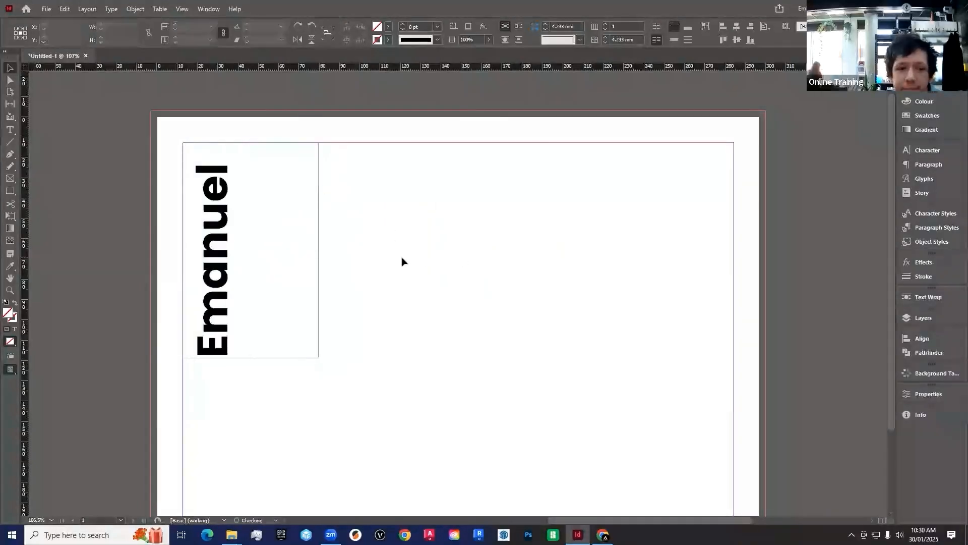
left_click(223, 238)
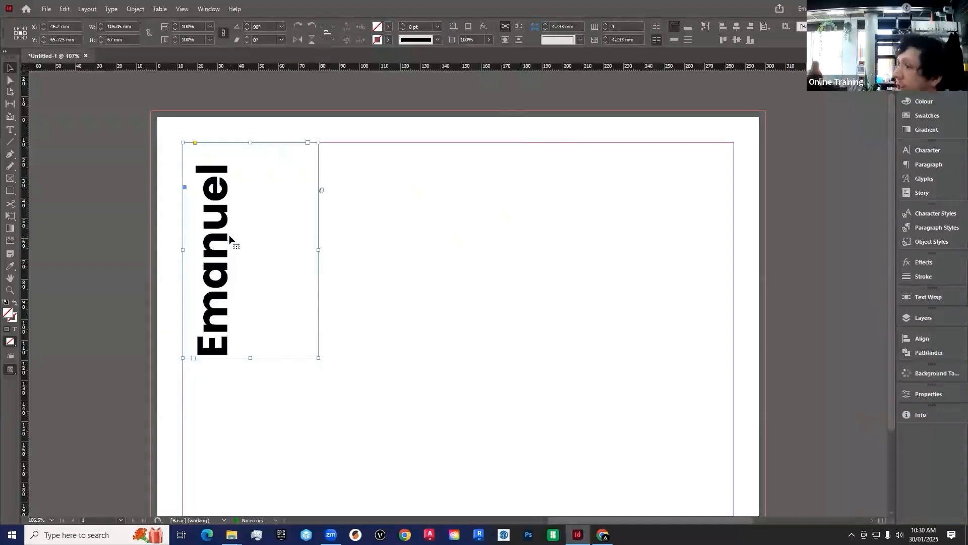
left_click_drag(231, 255, 244, 204)
left_click(403, 145)
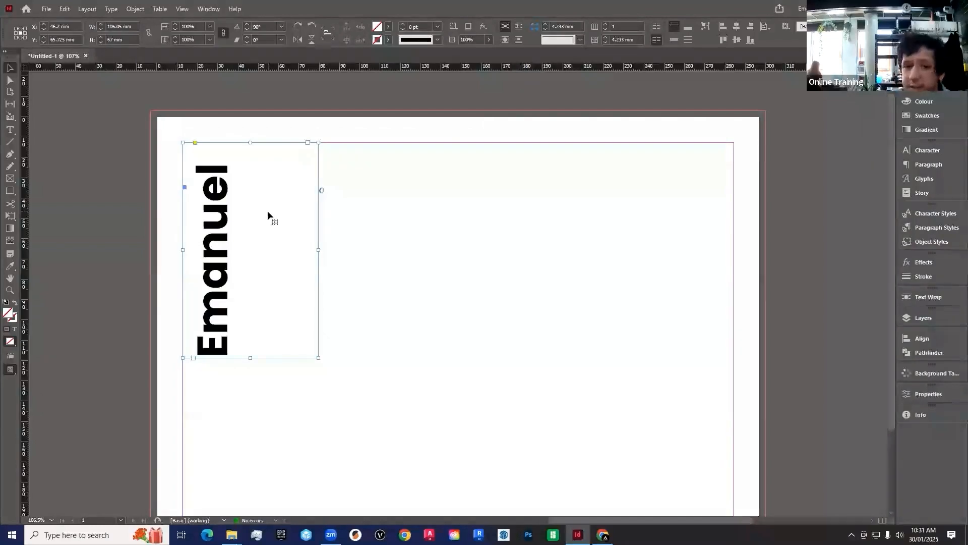
Reduce the text frame's height to about 39 mm and rotate it back to 0° at the upper-left margin corner.
left_click_drag(319, 249, 262, 250)
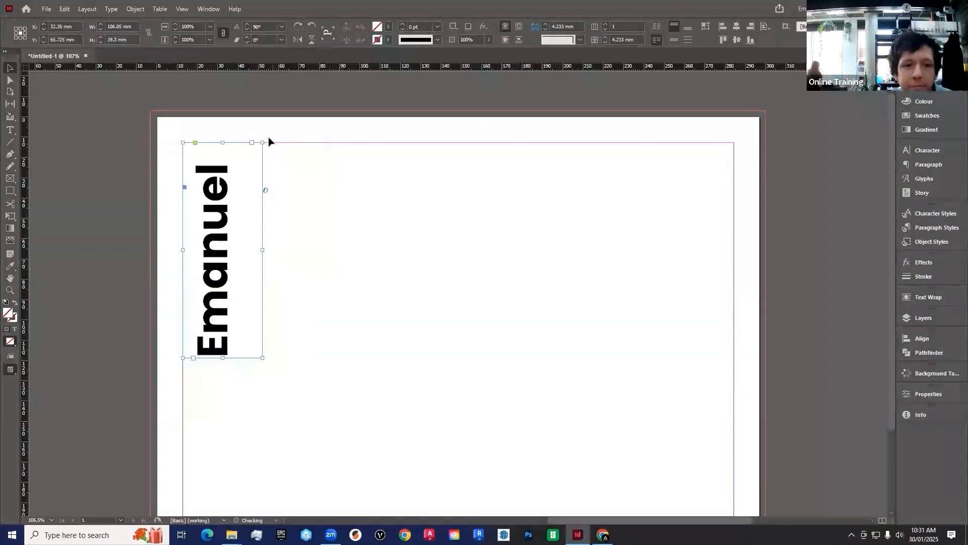
left_click_drag(263, 139, 345, 328)
left_click_drag(205, 249, 273, 181)
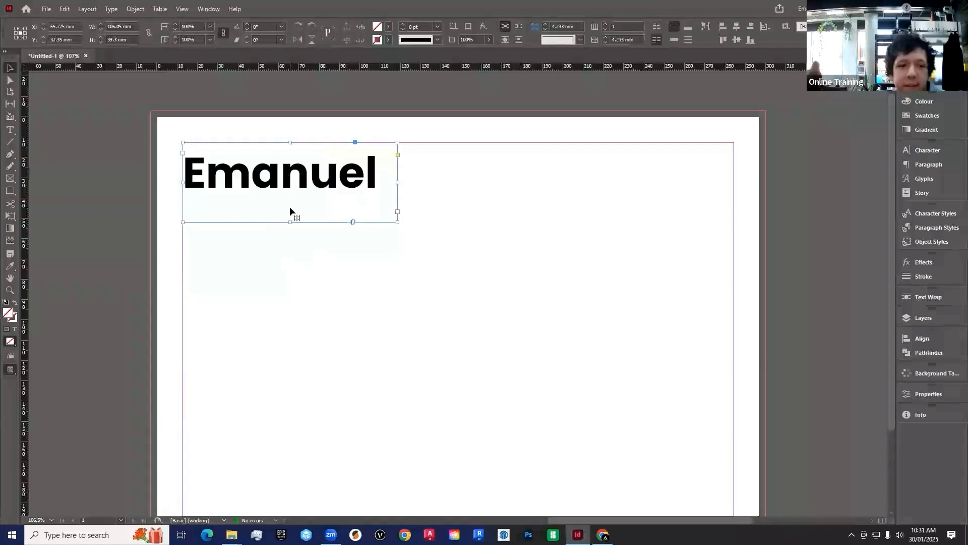
Draw two rectangles of about 40 × 58 mm and 20 × 39 mm and a 32 mm square beside the word.
left_click(11, 194)
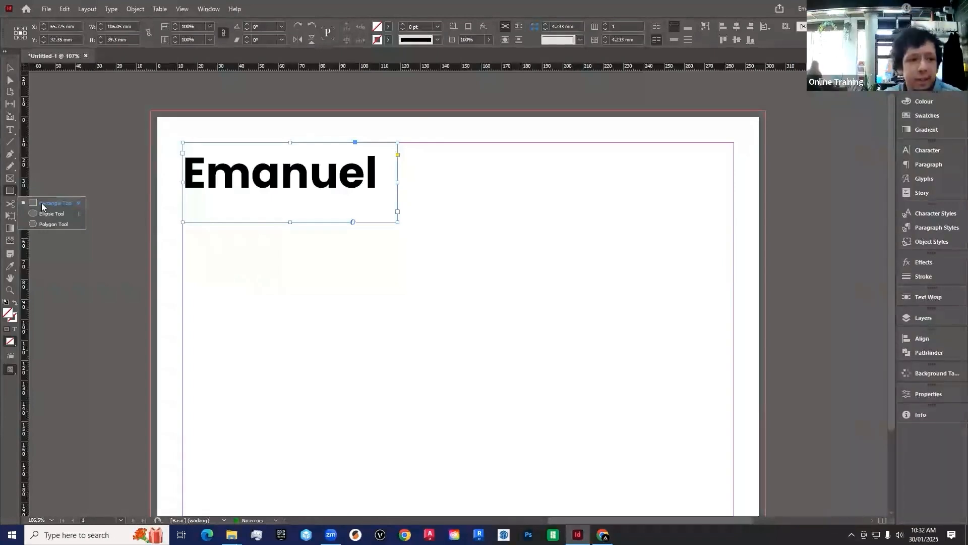
left_click(42, 204)
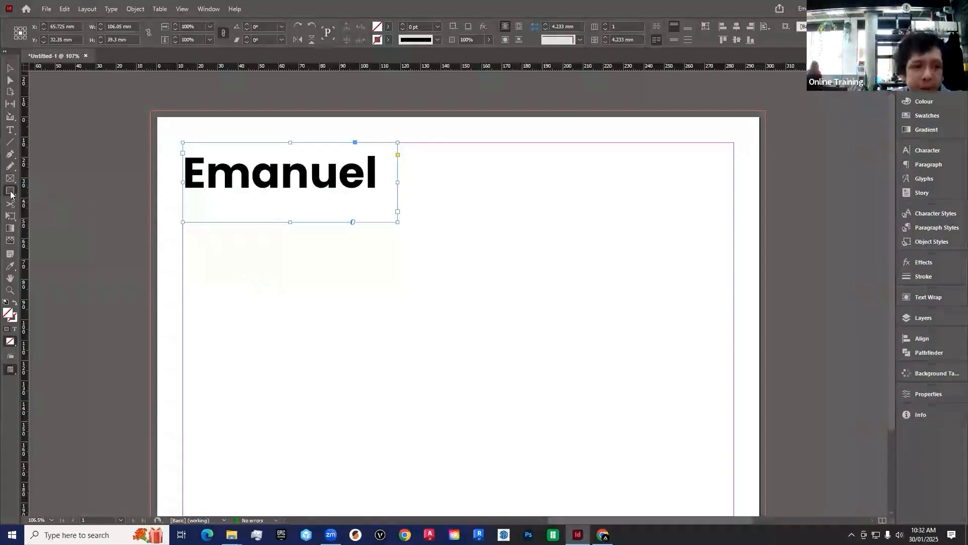
left_click_drag(430, 165, 510, 282)
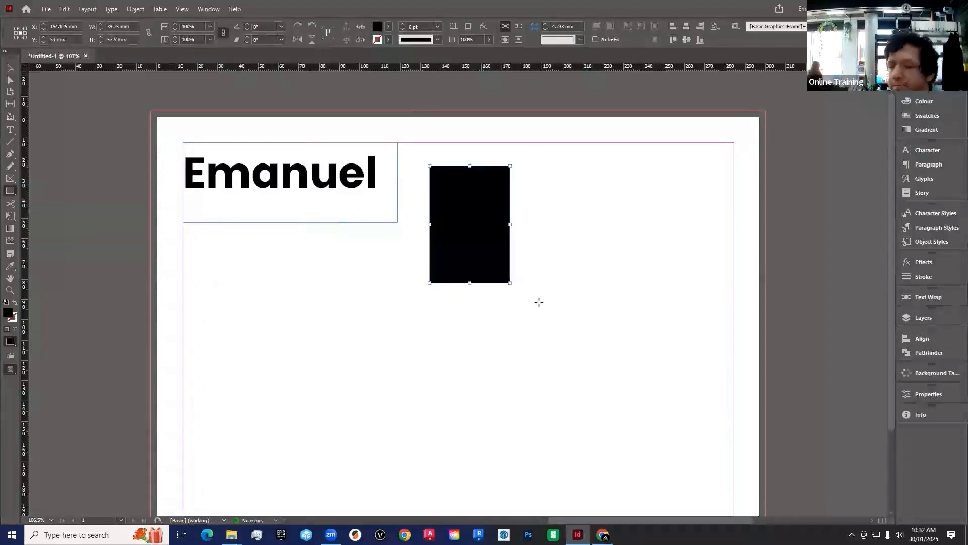
left_click_drag(517, 146, 557, 224)
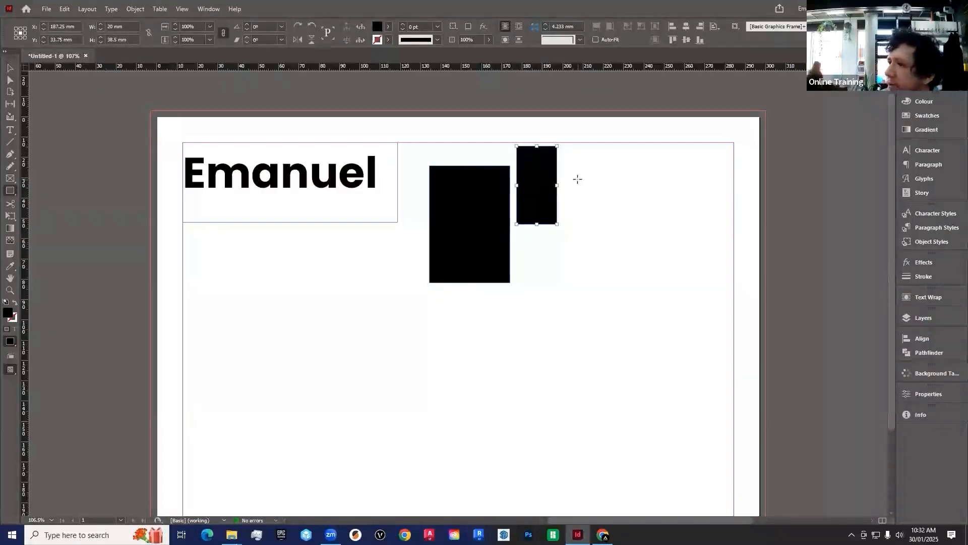
left_click_drag(572, 150, 629, 208)
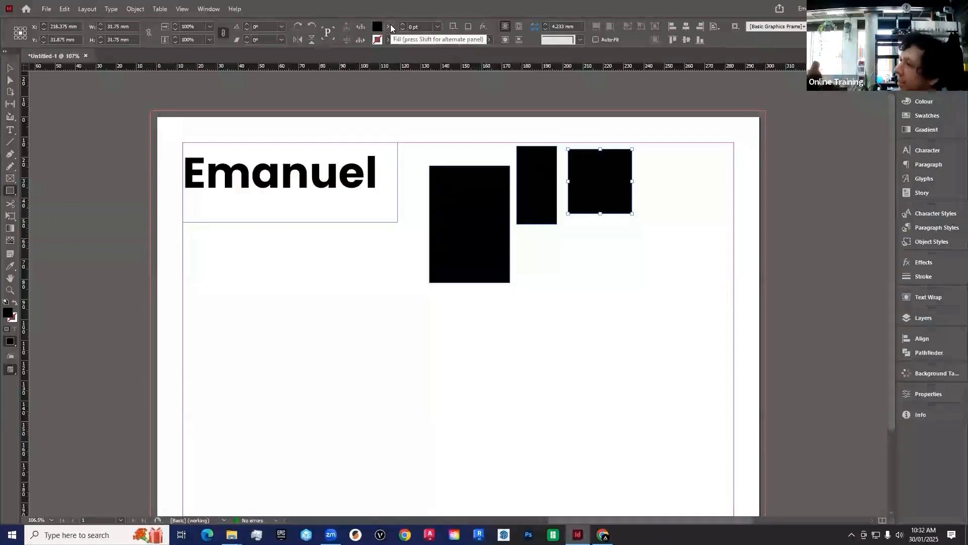
Give the square a C=100 M=0 Y=0 K=0 fill and a red C=15 M=100 Y=100 K=0 stroke.
left_click(391, 27)
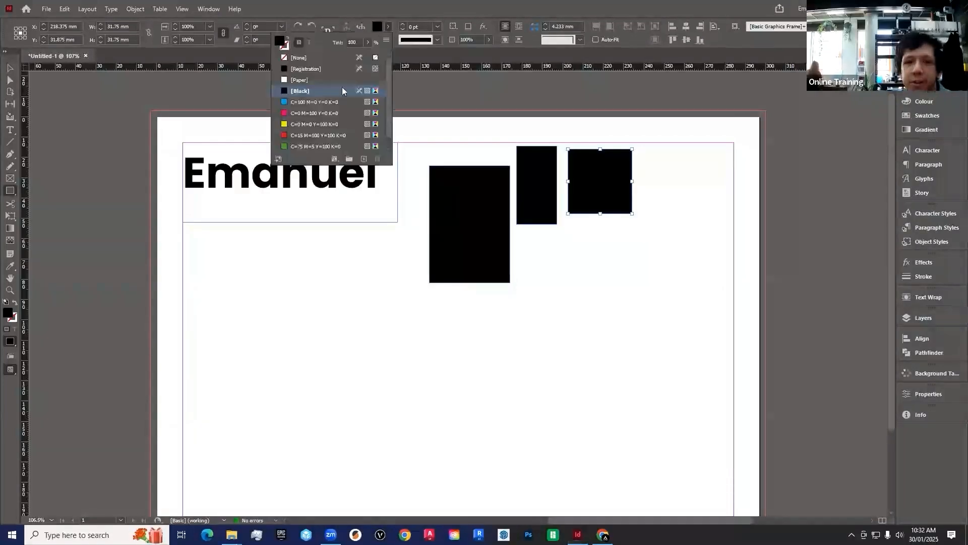
left_click(320, 103)
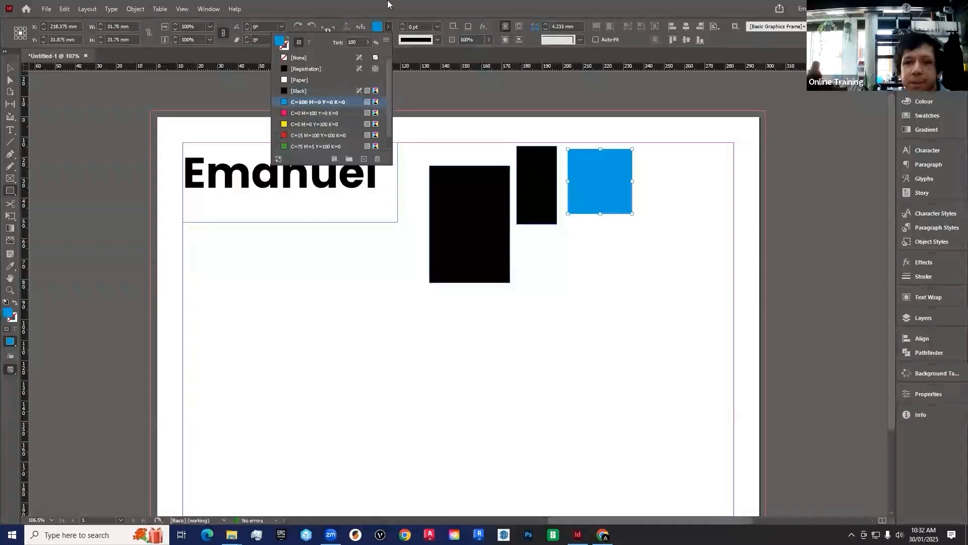
left_click(389, 40)
left_click(389, 40)
left_click(299, 137)
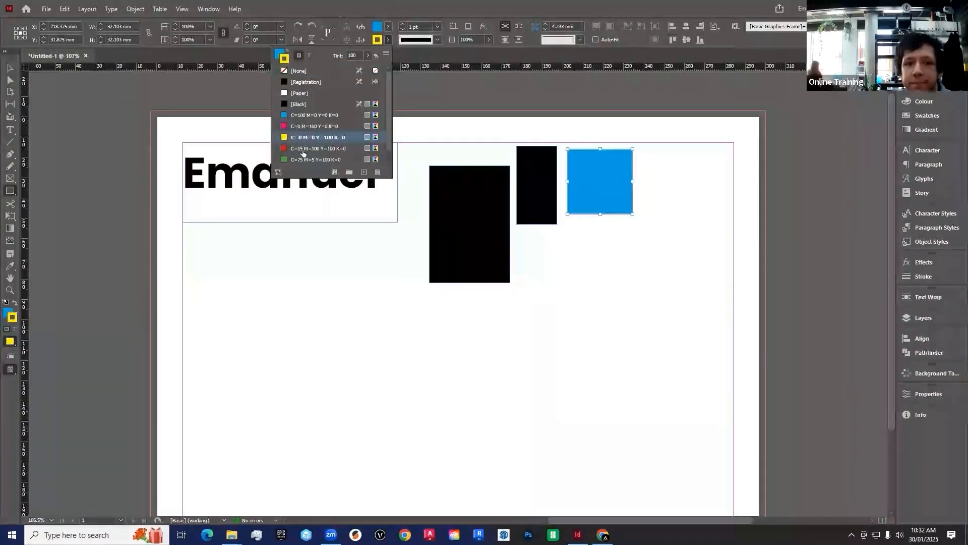
left_click(308, 149)
left_click(309, 137)
left_click(310, 149)
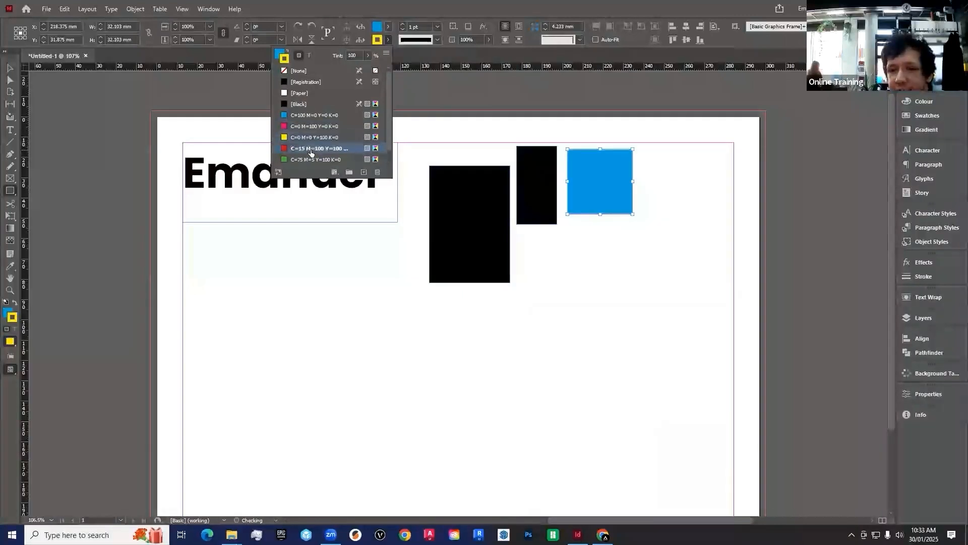
scroll(298, 147, "down", 1)
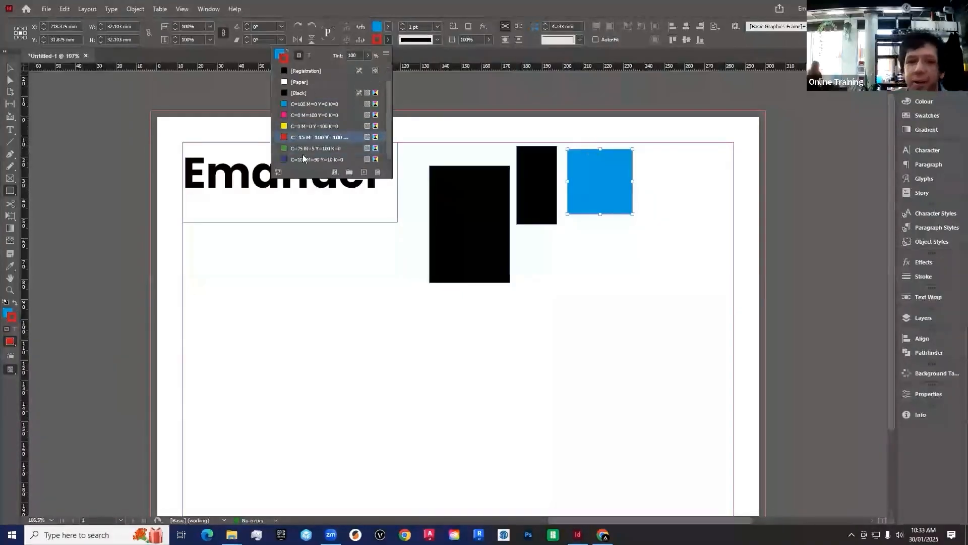
left_click(306, 159)
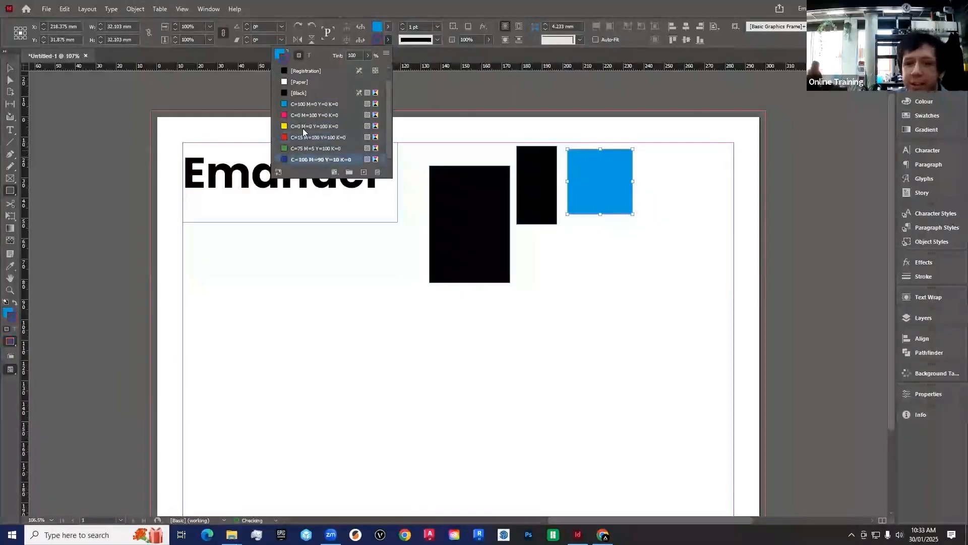
left_click(298, 96)
left_click(299, 139)
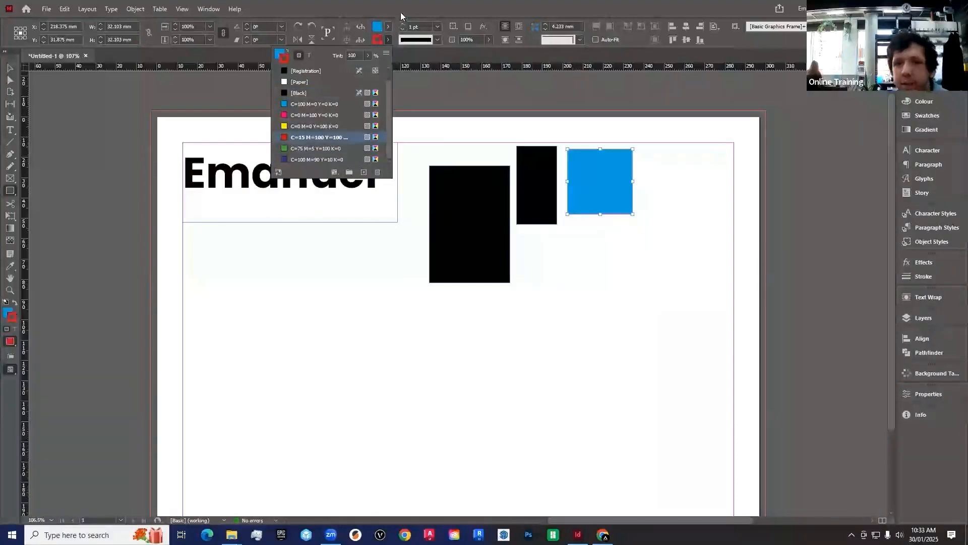
left_click(400, 12)
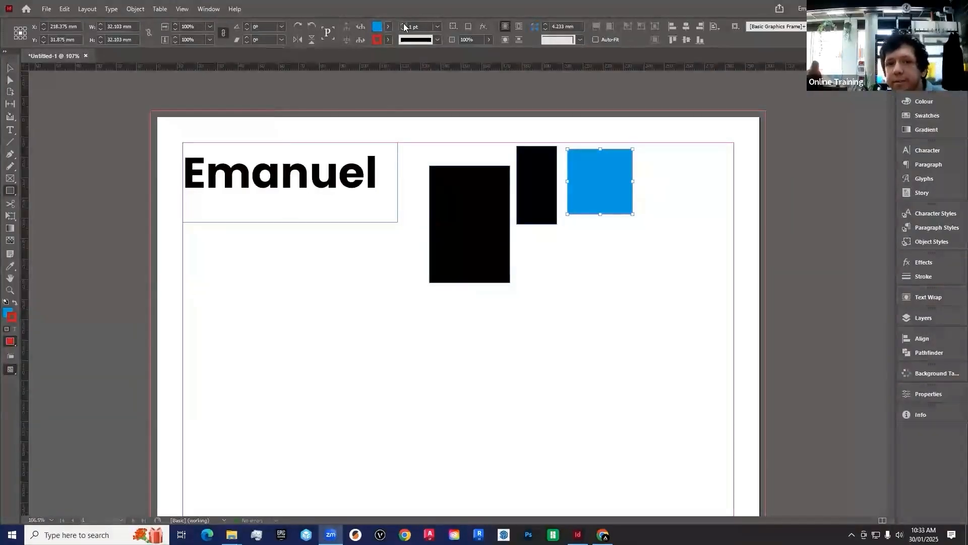
Increase the square's stroke weight to 18 pt.
left_click(403, 24)
left_click(403, 24)
left_click(403, 24)
left_click(403, 24)
left_click(403, 24)
left_click(402, 24)
left_click(403, 25)
left_click(403, 24)
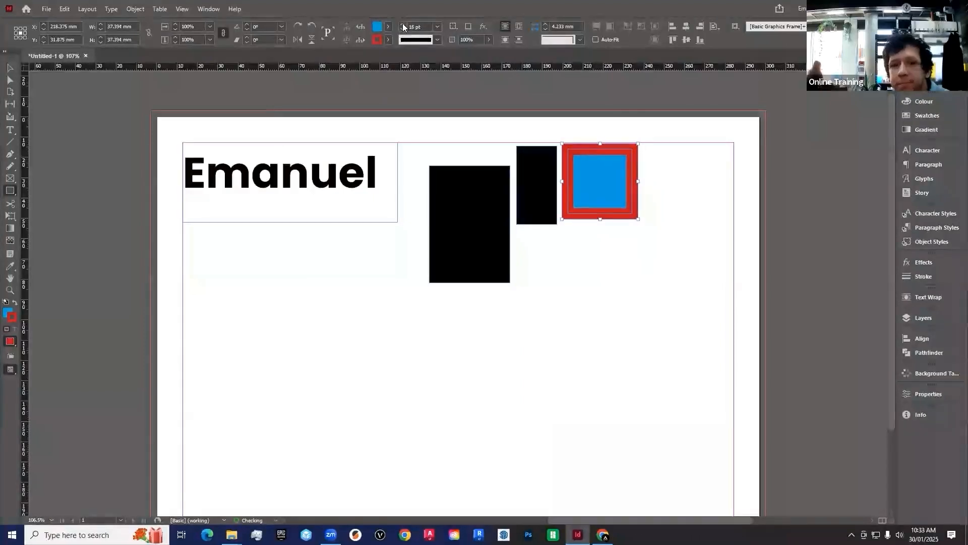
left_click(403, 24)
left_click(403, 24)
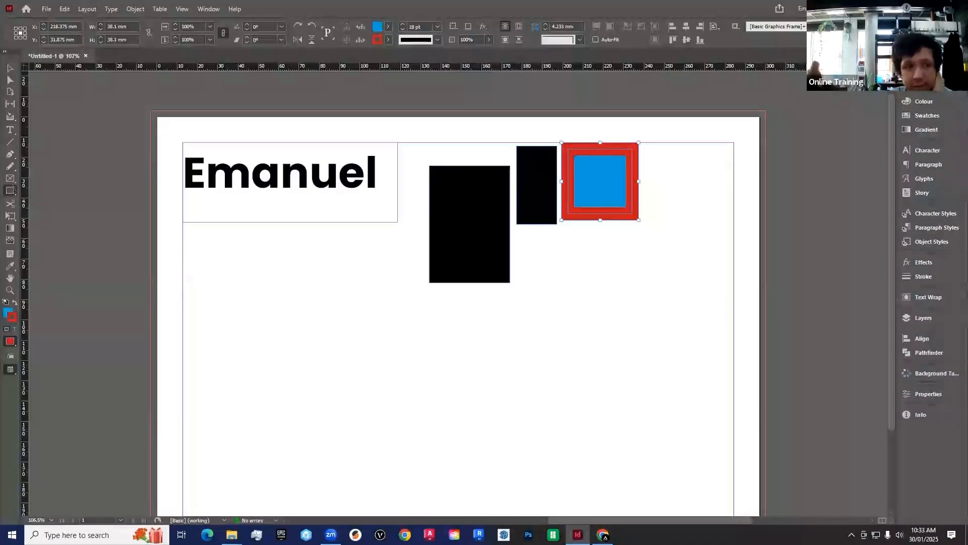
Draw two upright ellipses beside the outlined square and a flat one of about 24 × 11 mm below them.
left_click(10, 191)
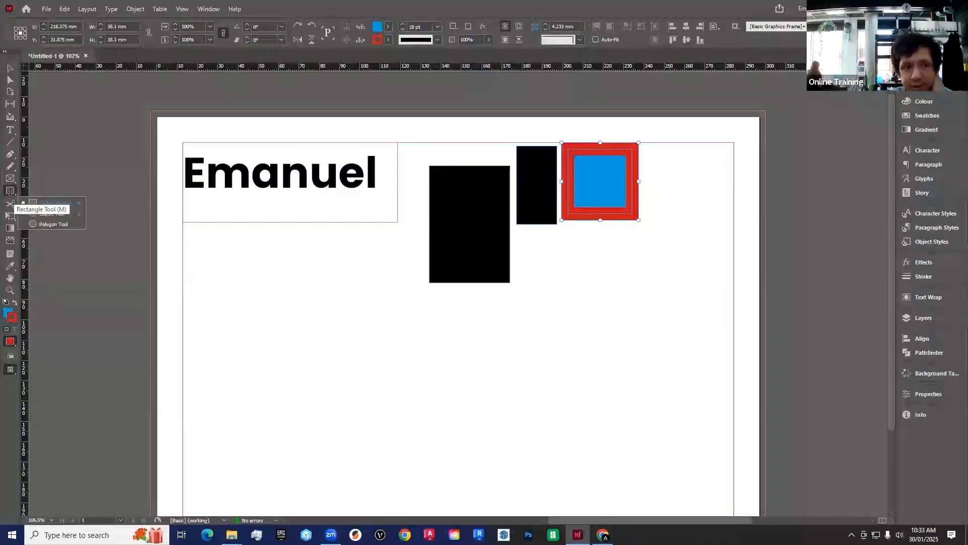
left_click(42, 214)
mouse_move(661, 142)
left_mouse_down()
mouse_move(694, 209)
mouse_move(735, 233)
left_mouse_up()
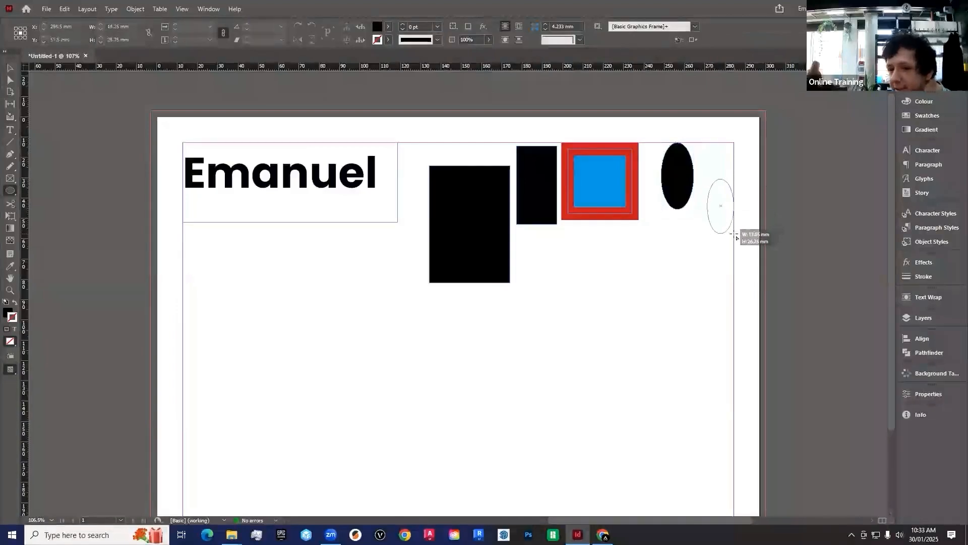
left_click_drag(657, 239, 642, 246)
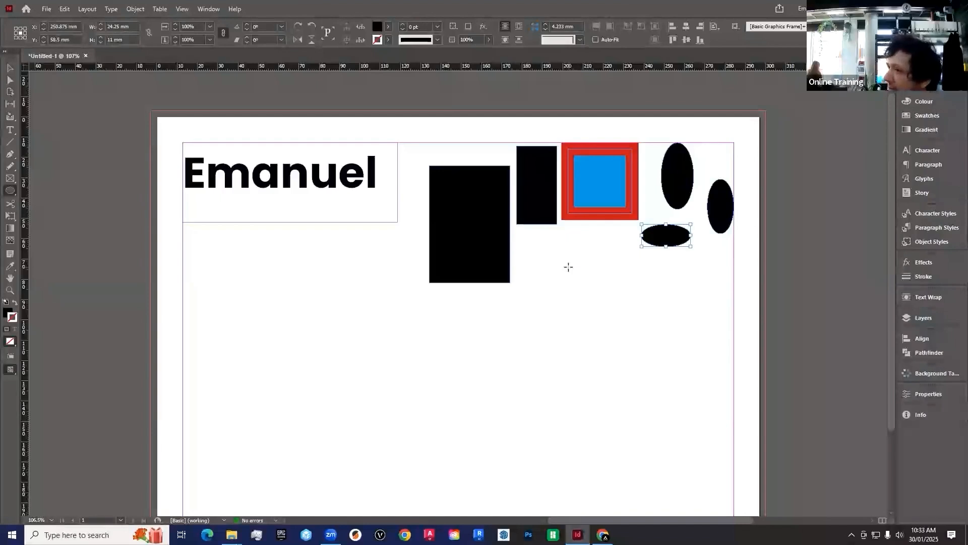
Draw four circles of different sizes below the rectangles and ellipses, the one nearest the large rectangle about 16 mm wide.
mouse_move(573, 240)
left_mouse_down()
mouse_move(627, 281)
mouse_move(626, 292)
mouse_move(671, 305)
mouse_move(689, 327)
mouse_move(688, 310)
left_mouse_up()
left_click_drag(697, 253, 723, 282)
left_click_drag(525, 243, 556, 309)
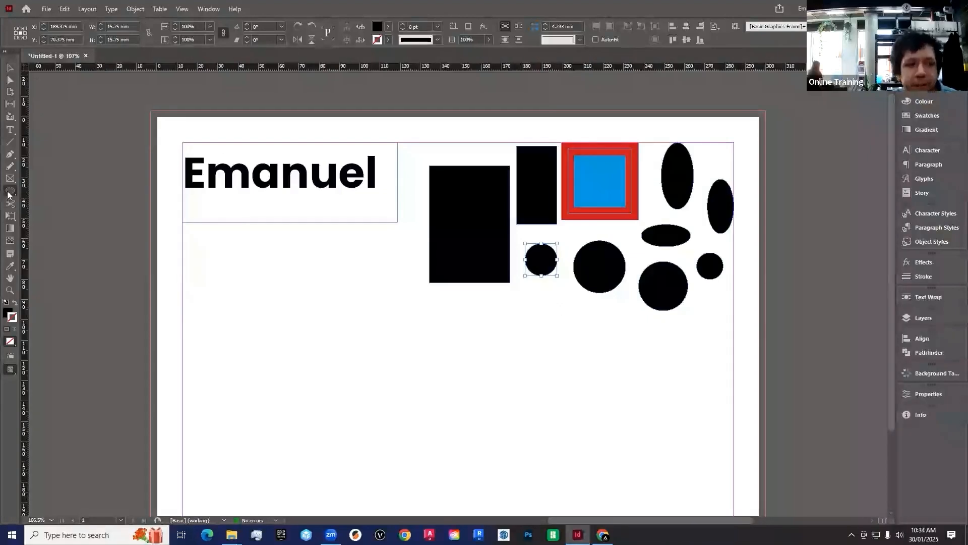
Draw two 30-sided starburst polygons below the heading text, one upright and one flat of about 49 × 23 mm.
left_click(10, 194)
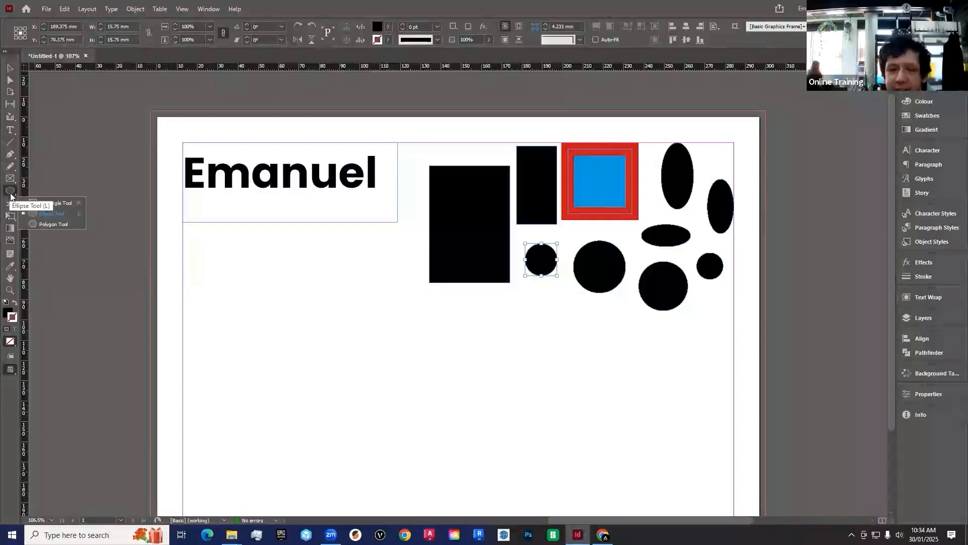
left_click(45, 224)
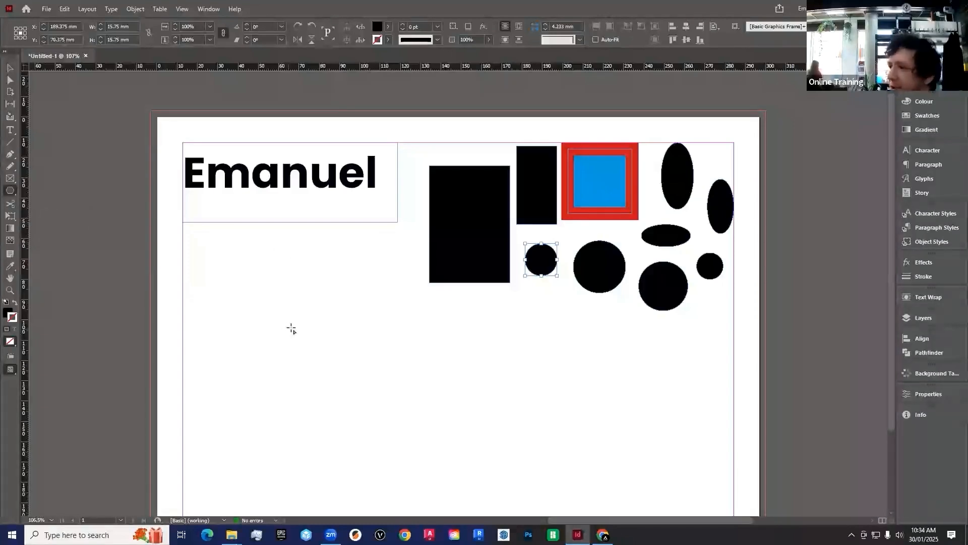
mouse_move(224, 267)
left_mouse_down()
mouse_move(281, 316)
mouse_move(294, 345)
mouse_move(234, 333)
mouse_move(295, 348)
mouse_move(296, 335)
mouse_move(292, 357)
mouse_move(273, 355)
left_mouse_up()
left_click_drag(290, 233, 389, 279)
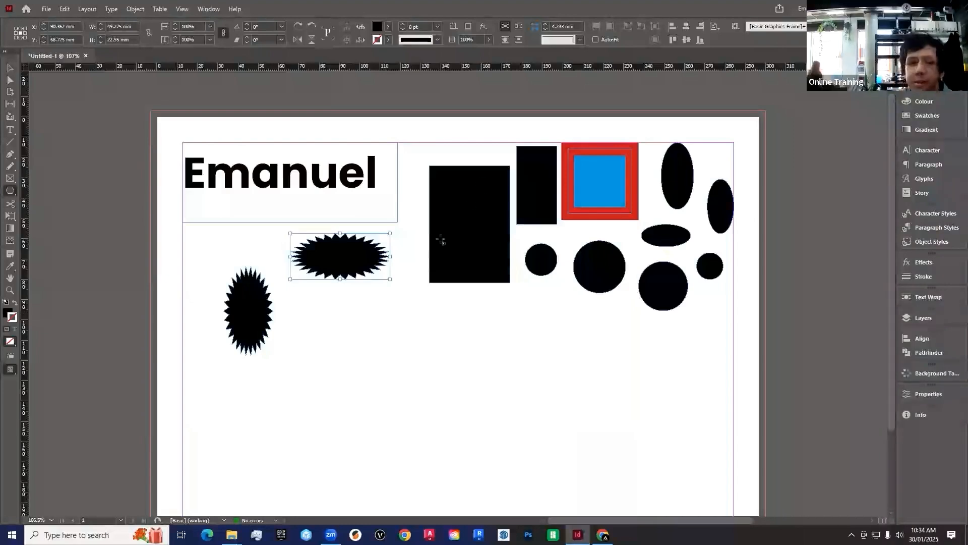
Create a 49.275 × 22.55 mm polygon with 6 sides and a 0% star inset below the flat starburst.
left_click(358, 319)
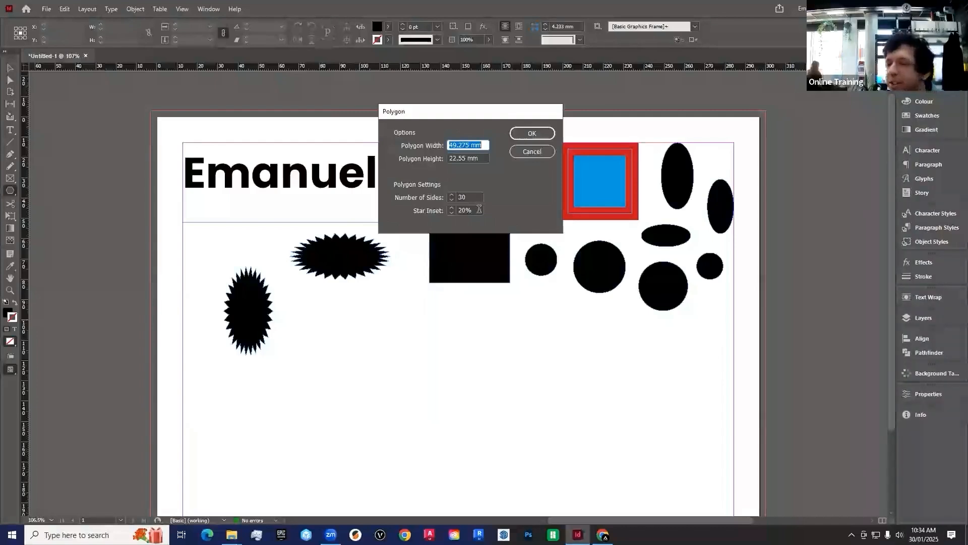
double_click(469, 210)
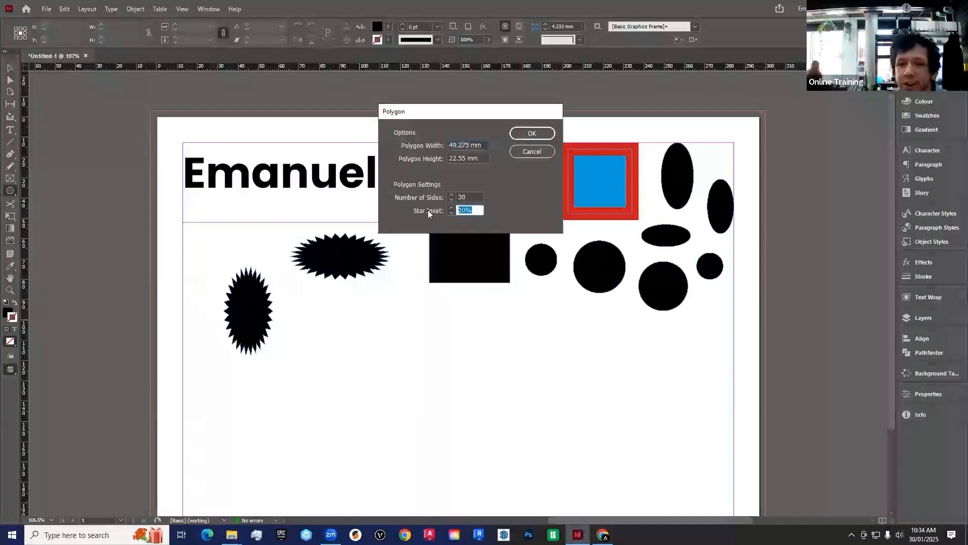
type("0")
left_click(467, 198)
double_click(452, 197)
type("6")
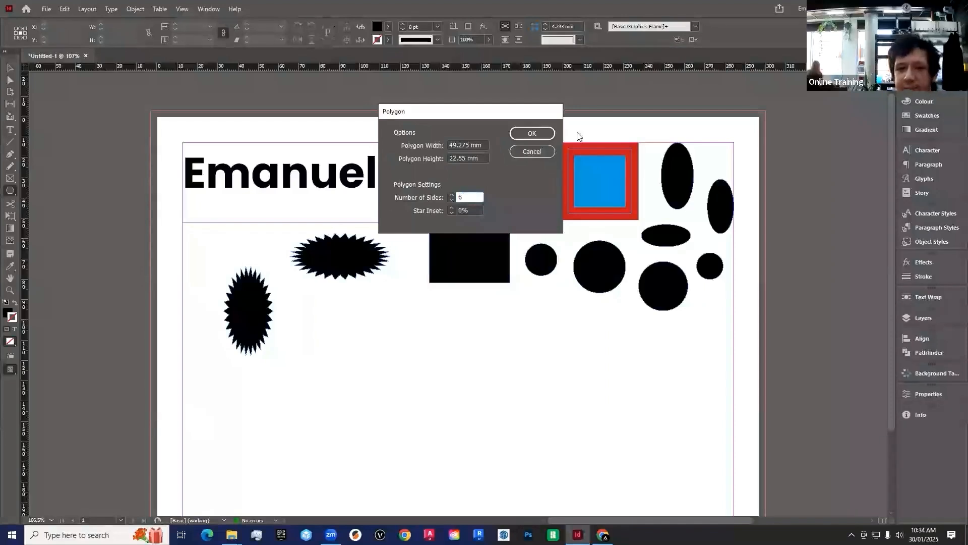
left_click(532, 133)
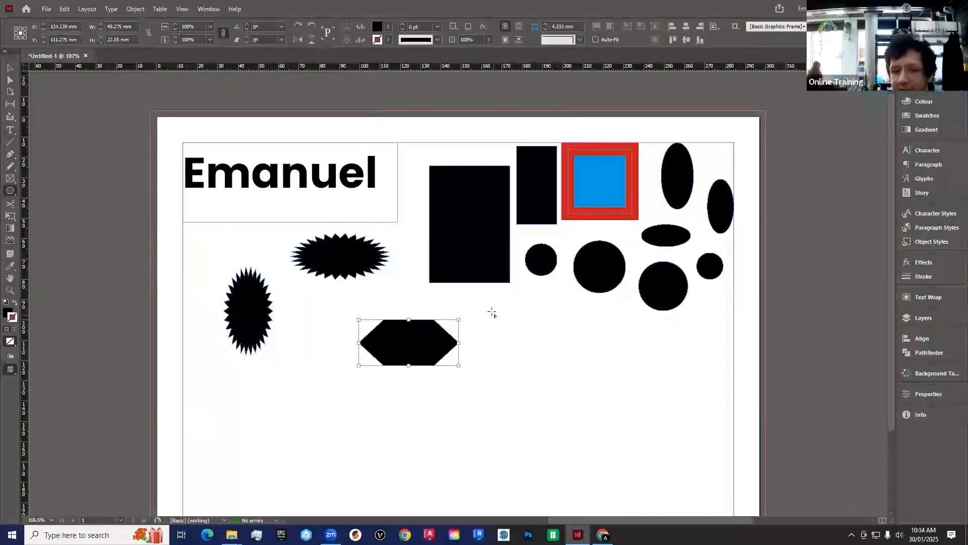
Draw three more hexagons beside the wide one: one about 33 × 29 mm, a small one and a narrow upright one.
left_click_drag(483, 302, 550, 360)
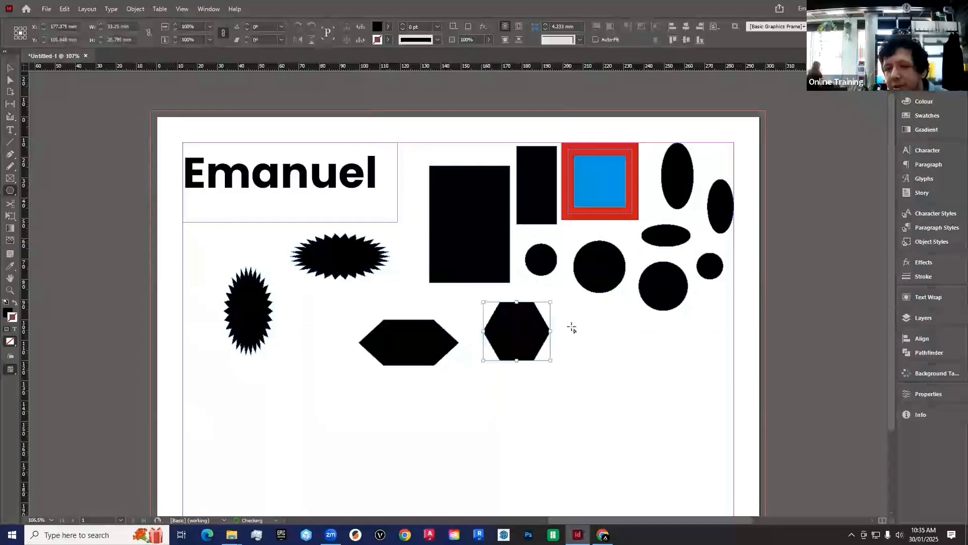
left_click_drag(558, 298, 590, 325)
left_click_drag(603, 317, 614, 334)
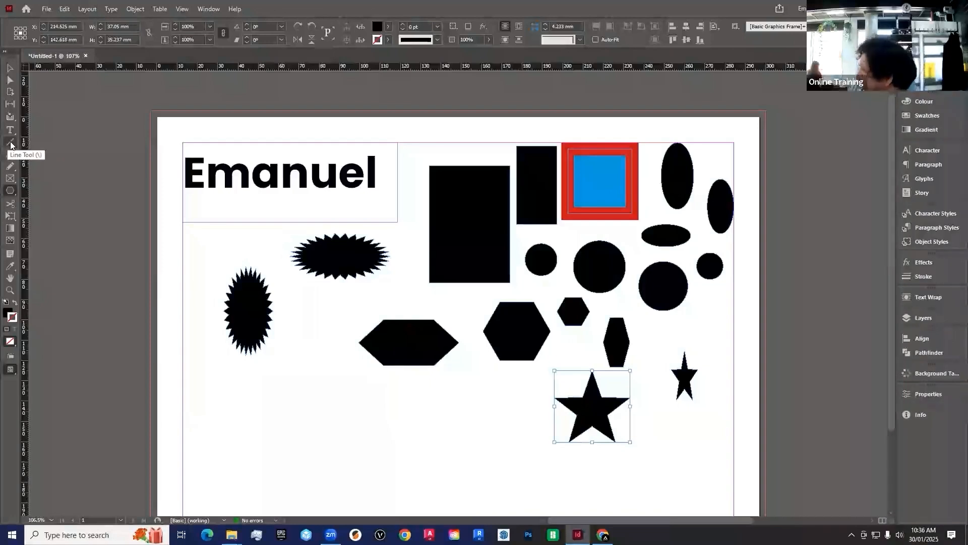
Draw several diagonal lines around the area below the wide hexagon, swapping fill and stroke so they have a black stroke and no fill.
left_click(11, 146)
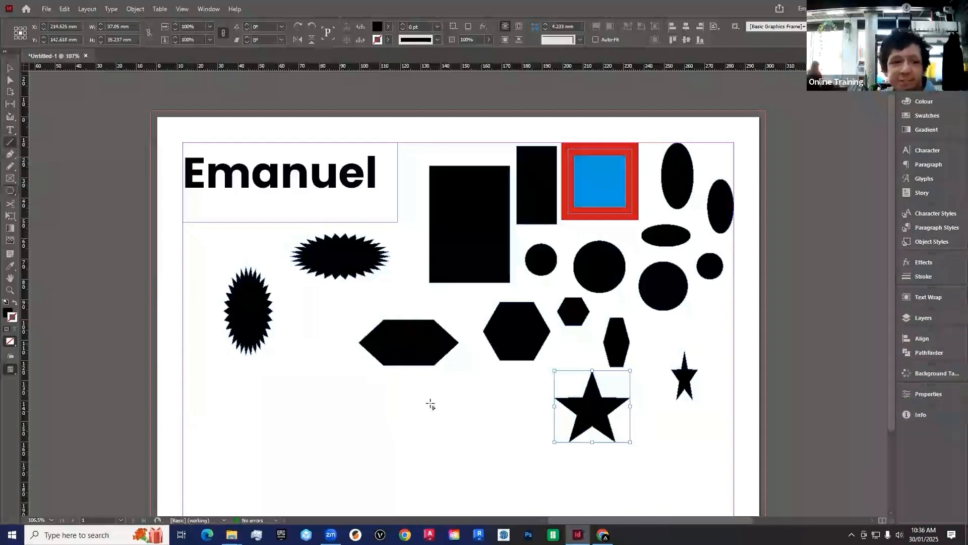
left_click_drag(305, 349, 406, 410)
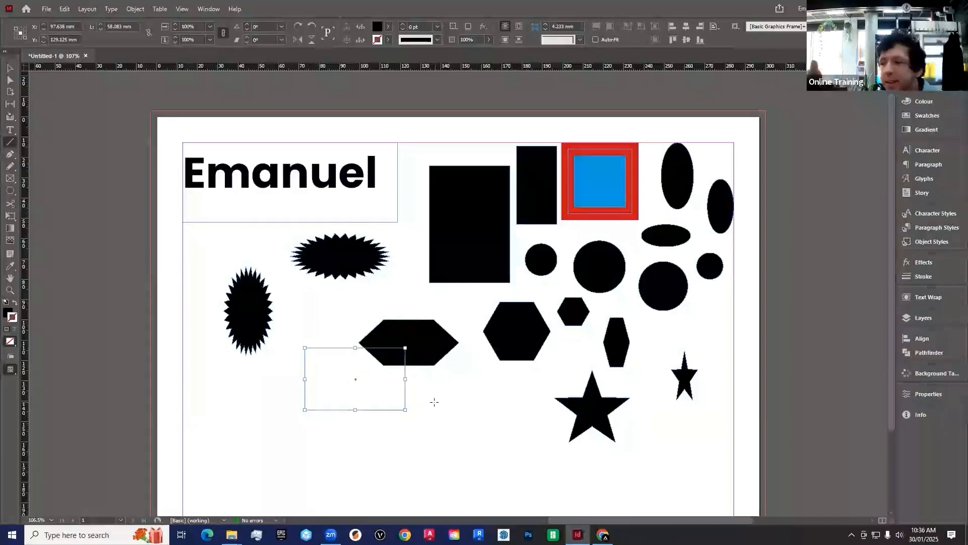
left_click(15, 303)
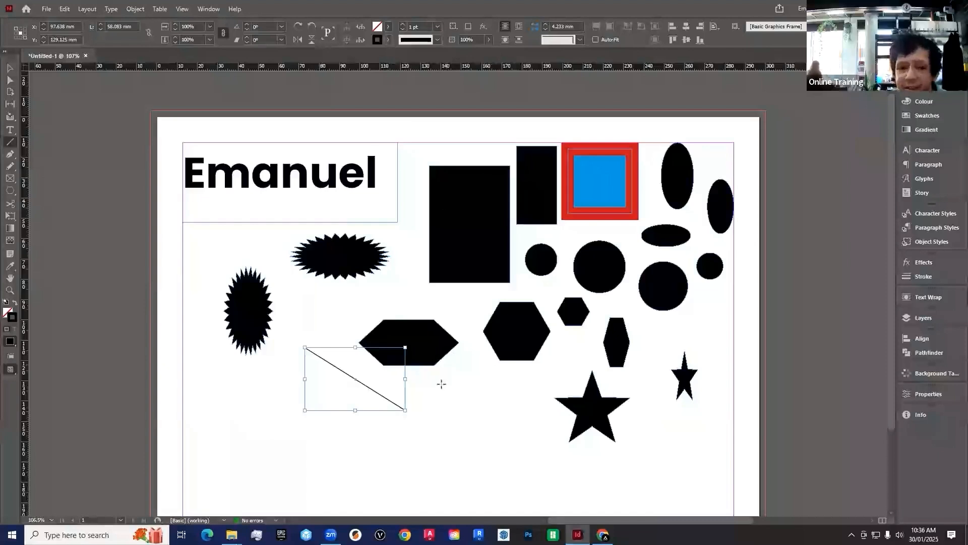
mouse_move(483, 387)
left_mouse_down()
mouse_move(339, 413)
mouse_move(419, 452)
left_mouse_up()
left_click_drag(451, 374, 318, 386)
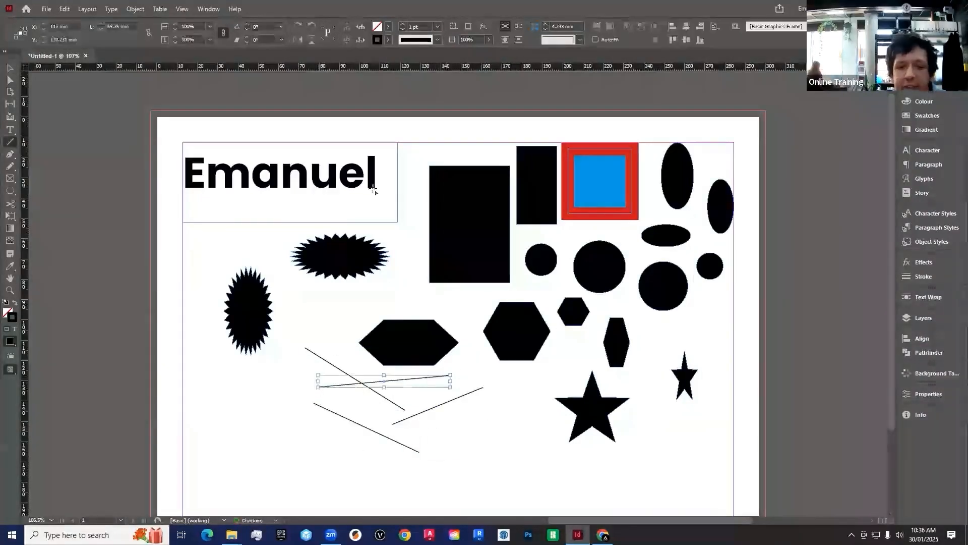
Try several stroke swatches on the selected, nearly horizontal line and settle on magenta C=0 M=100 Y=0 K=0.
left_click(388, 40)
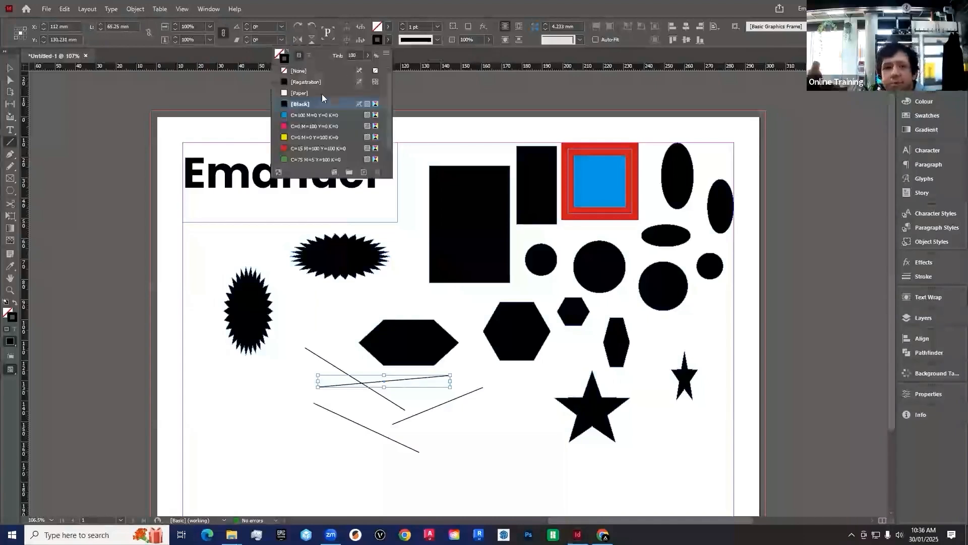
left_click(313, 116)
left_click(312, 137)
left_click(314, 148)
left_click(316, 127)
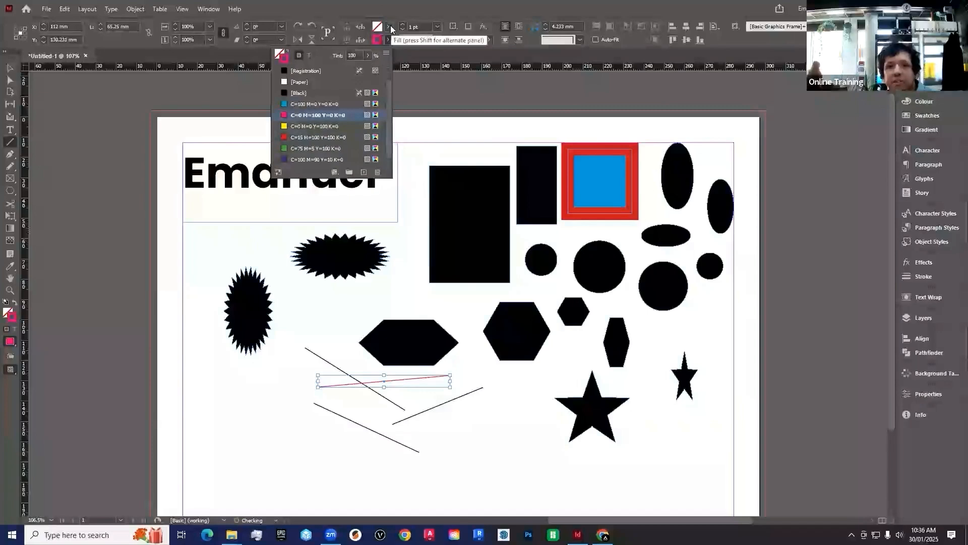
Try several fill swatches on the magenta line and reset its fill to None.
left_click(390, 26)
left_click(389, 26)
left_click(317, 113)
left_click(318, 135)
left_click(318, 146)
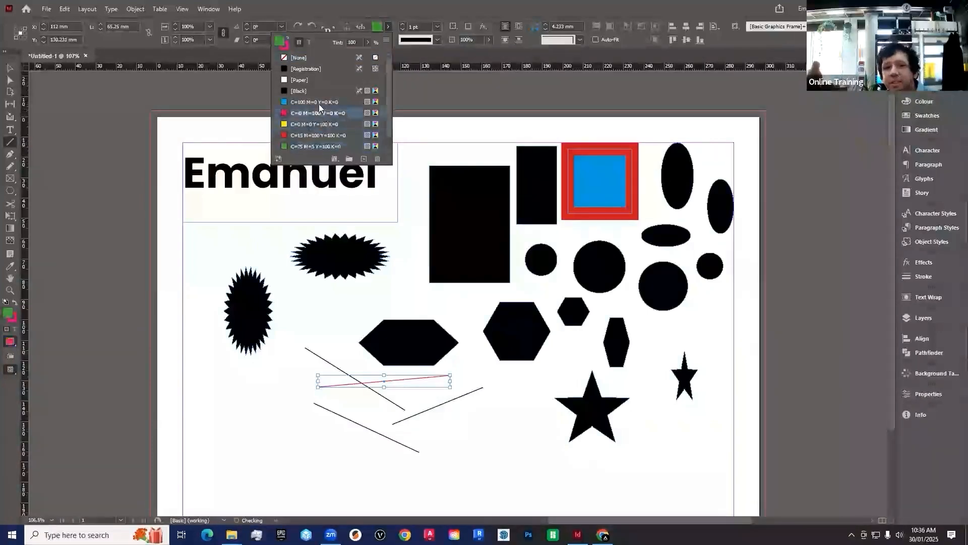
left_click(307, 57)
Increase the magenta line's stroke weight until it forms a thick bar.
left_click(402, 24)
left_click(402, 24)
left_click(402, 29)
left_click(403, 29)
left_click(404, 22)
left_click(404, 22)
left_click(405, 22)
left_click(405, 22)
Draw crossing diagonal, horizontal and vertical lines beside the large star, including diagonals of about 40 and 35 mm and a vertical of about 41 mm.
left_click_drag(473, 361, 525, 423)
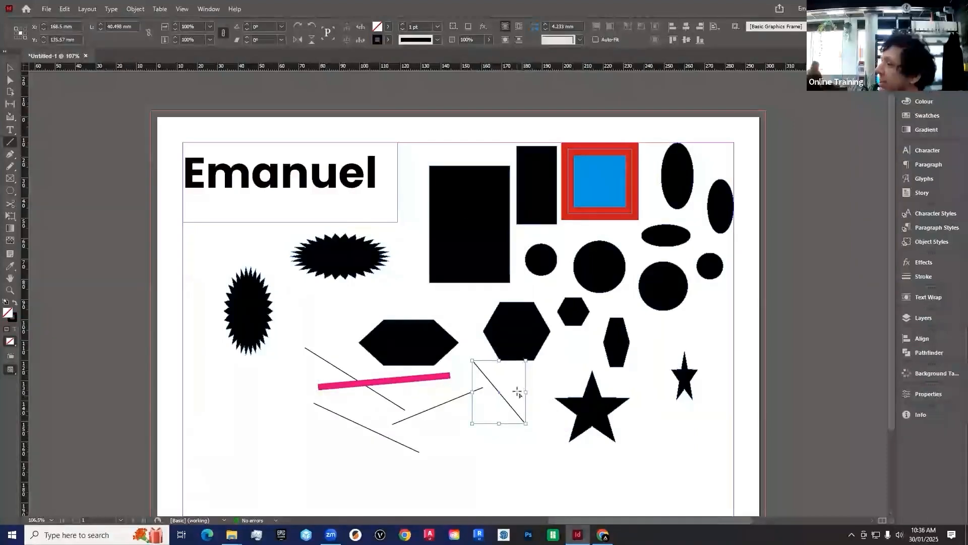
left_click_drag(434, 429, 524, 428)
left_click_drag(524, 395, 474, 444)
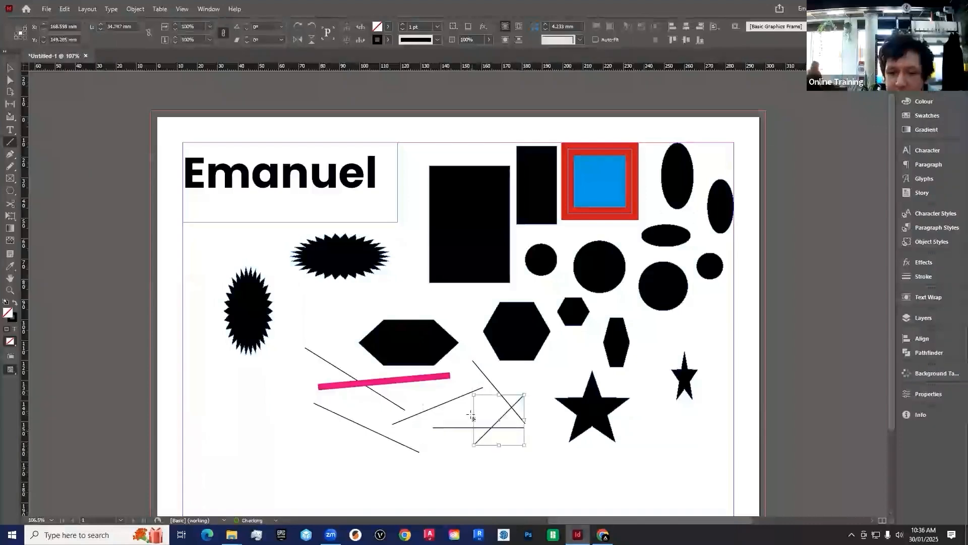
mouse_move(463, 406)
left_mouse_down()
mouse_move(463, 456)
mouse_move(474, 398)
mouse_move(474, 478)
left_mouse_up()
Increase the selected vertical line's stroke weight to 8 pt.
left_click(403, 23)
left_click(404, 23)
left_click(403, 23)
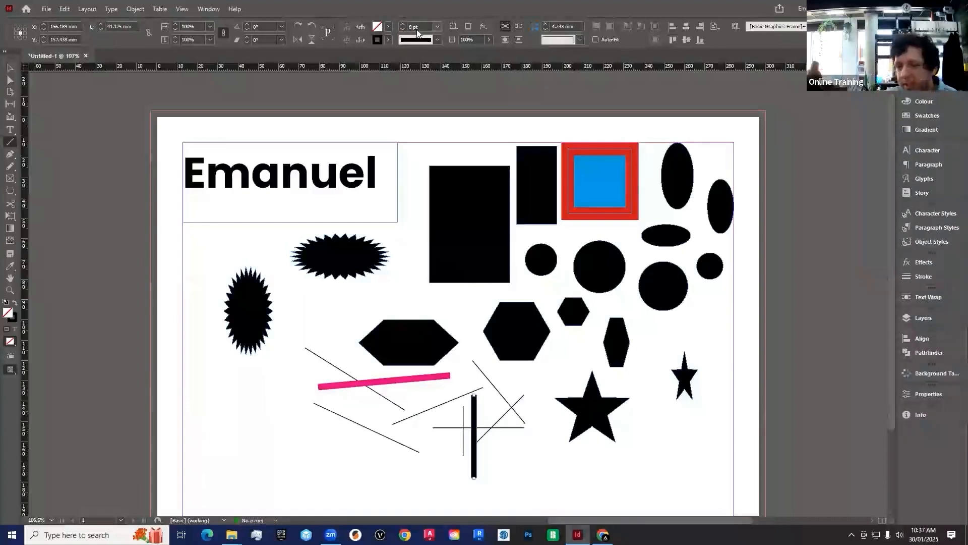
Open the Stroke settings and vary the thick vertical line's weight, trying values such as 11 pt.
scroll(514, 187, "down", 2)
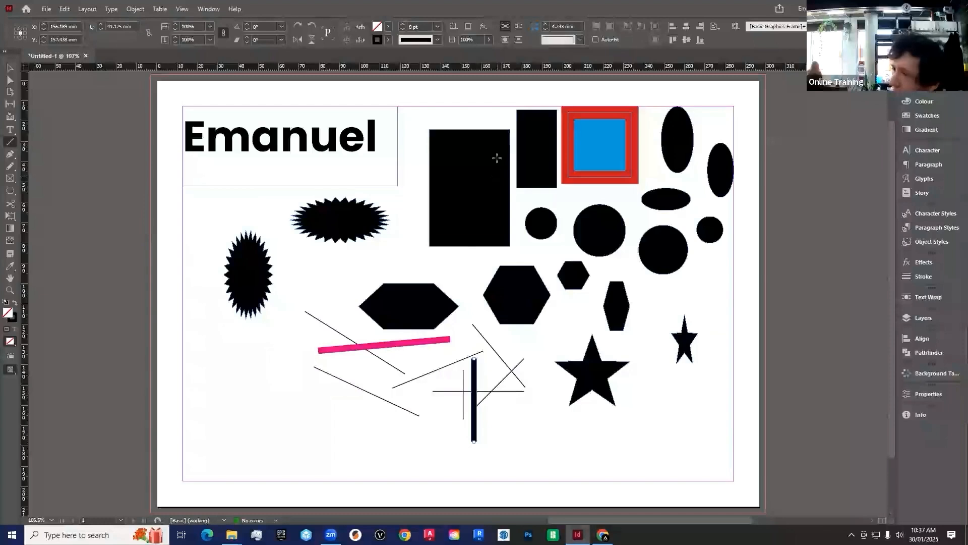
left_click(217, 11)
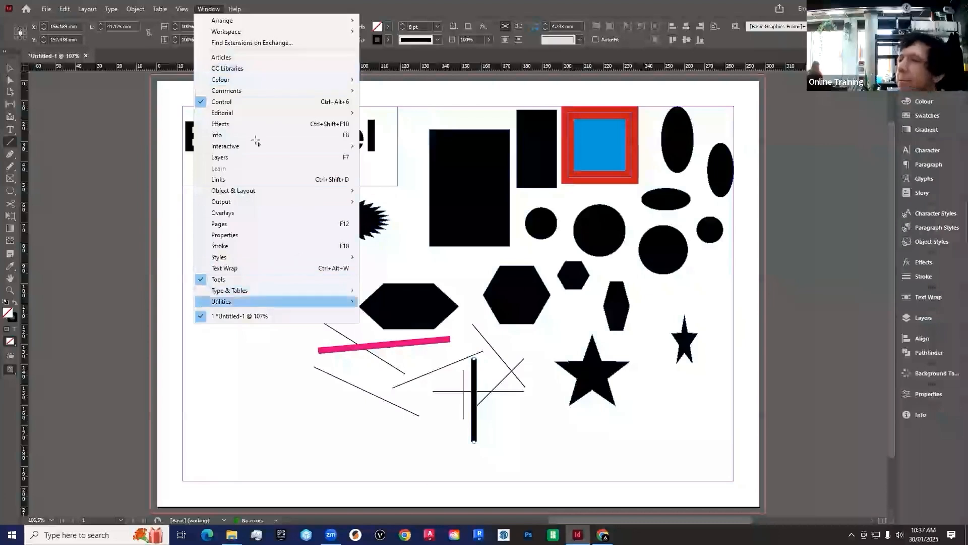
mouse_move(279, 296)
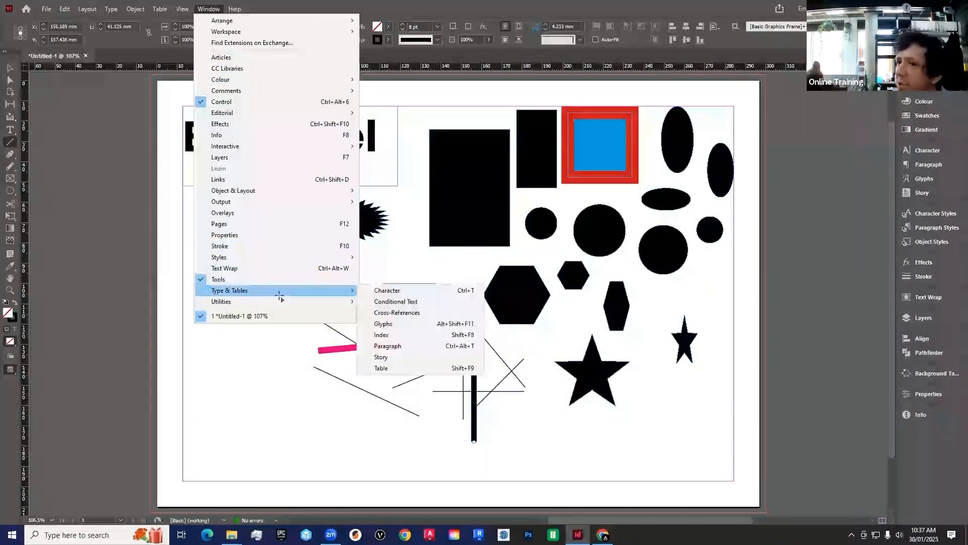
left_click(240, 246)
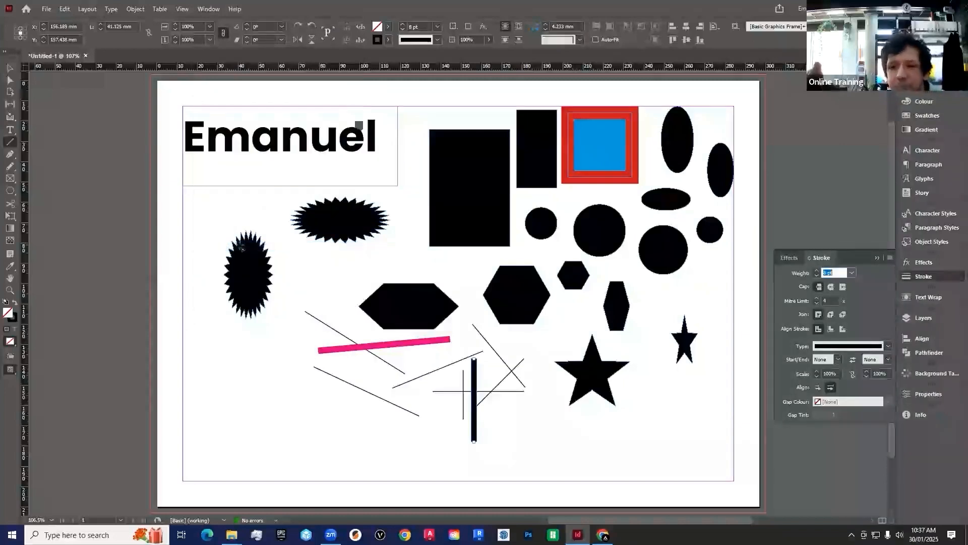
left_click(817, 271)
left_click(817, 270)
left_click(817, 270)
left_click(816, 275)
left_click(816, 270)
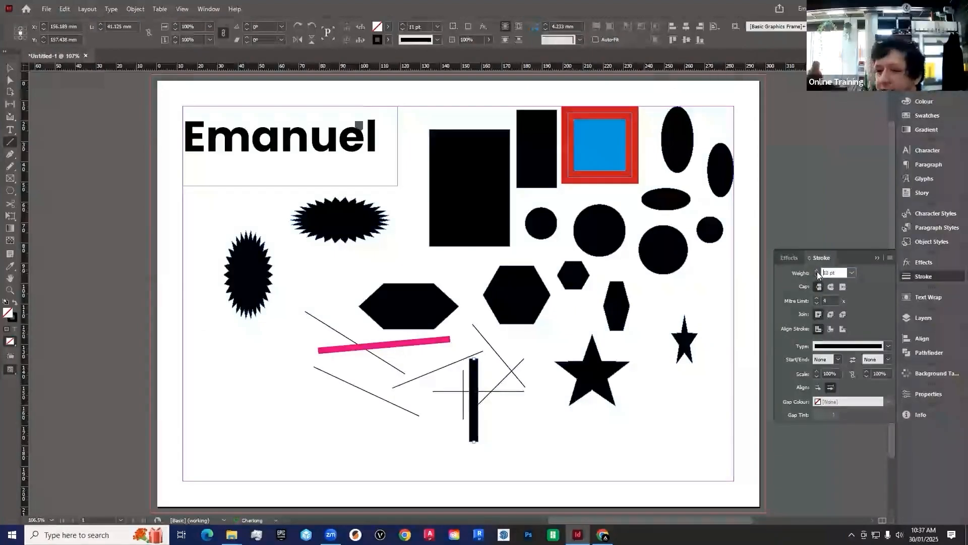
left_click(817, 275)
Draw a horizontal line about 104 mm long below the large star and set its stroke weight to 15 pt.
left_click_drag(502, 447, 711, 447)
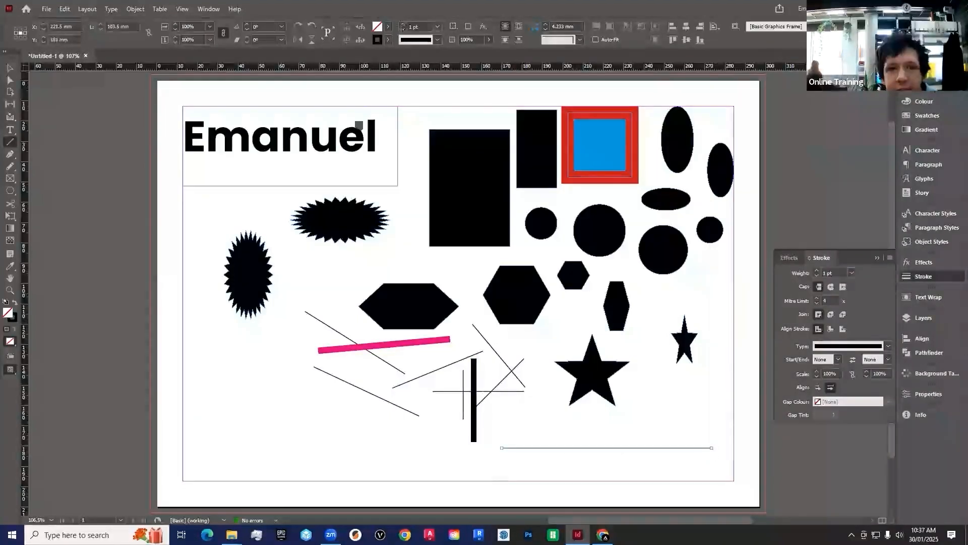
type("13")
key("Return")
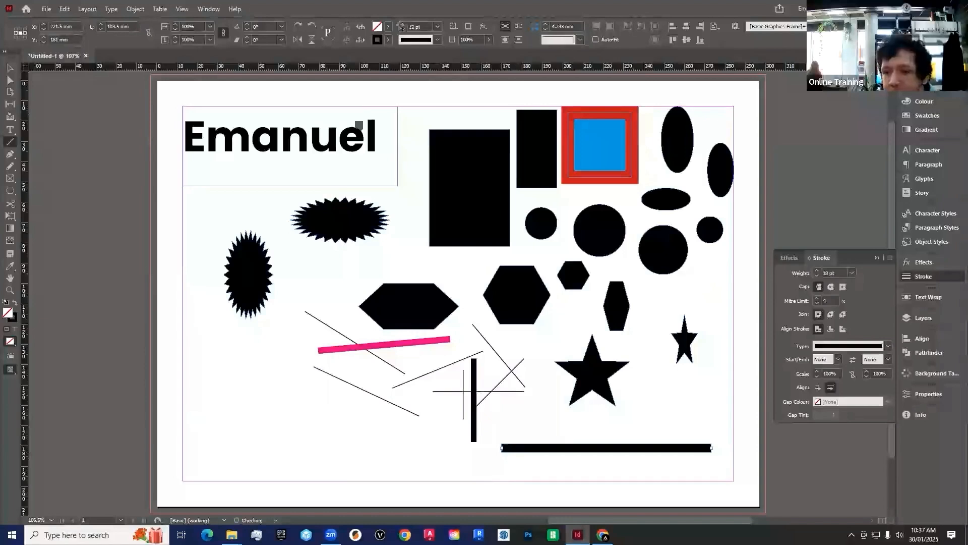
left_click(817, 271)
left_click(818, 271)
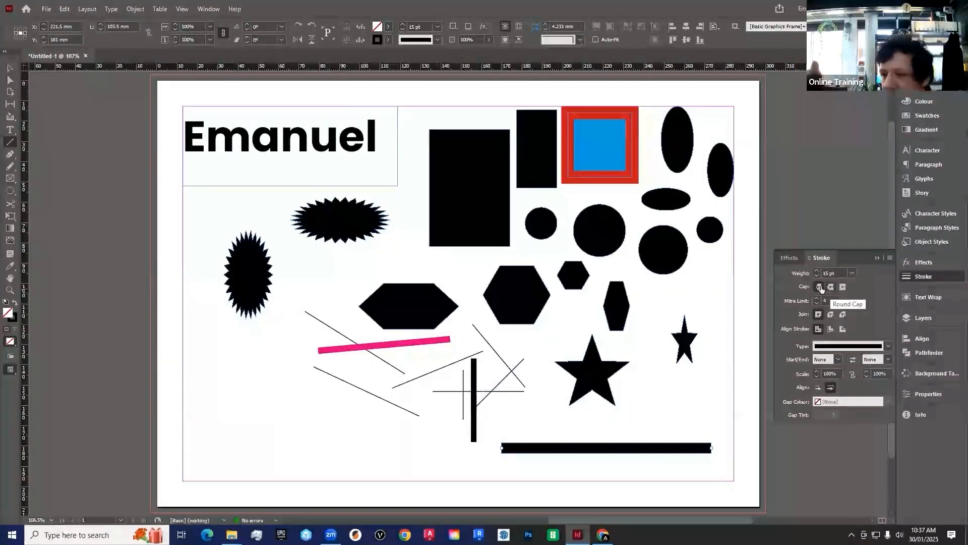
Try the round and projecting caps on the long horizontal line and return it to the butt cap.
left_click(830, 287)
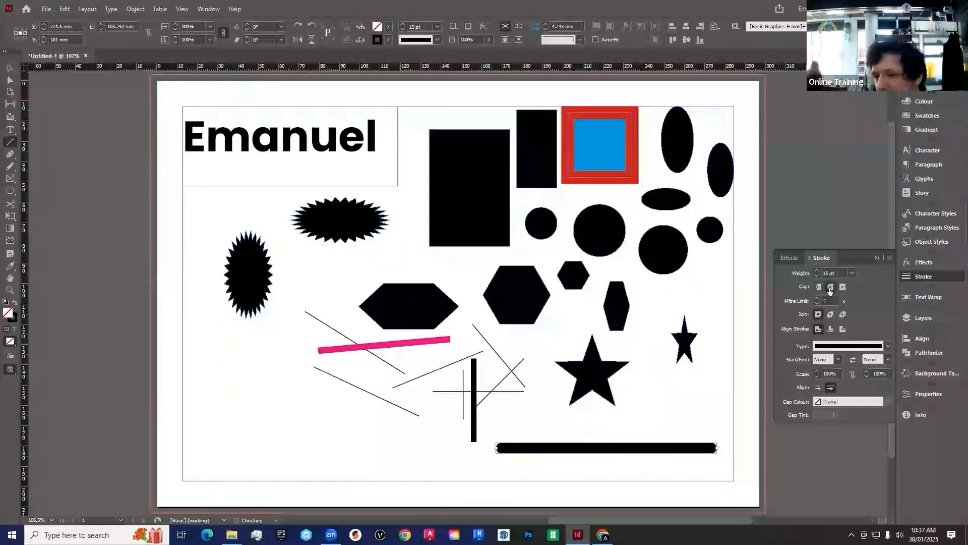
left_click(843, 287)
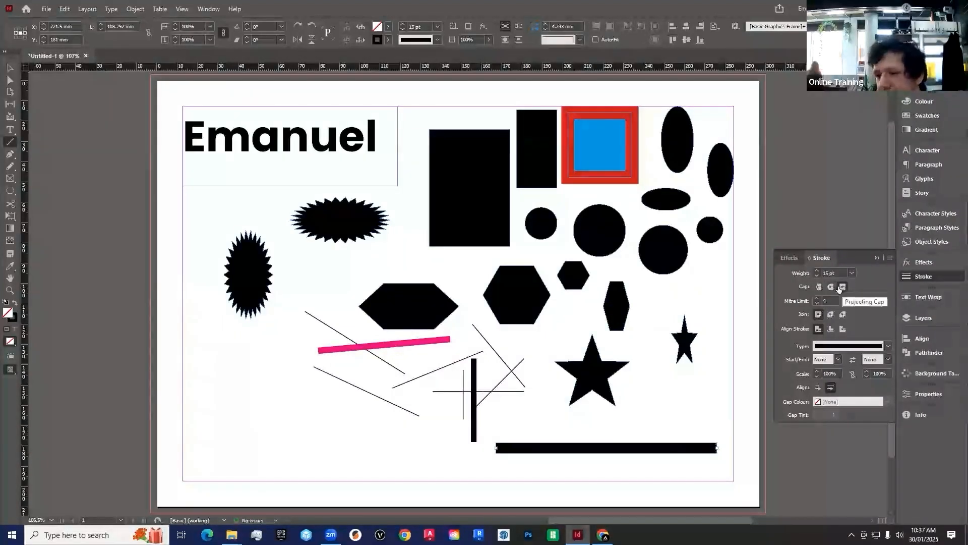
left_click(819, 287)
left_click(841, 287)
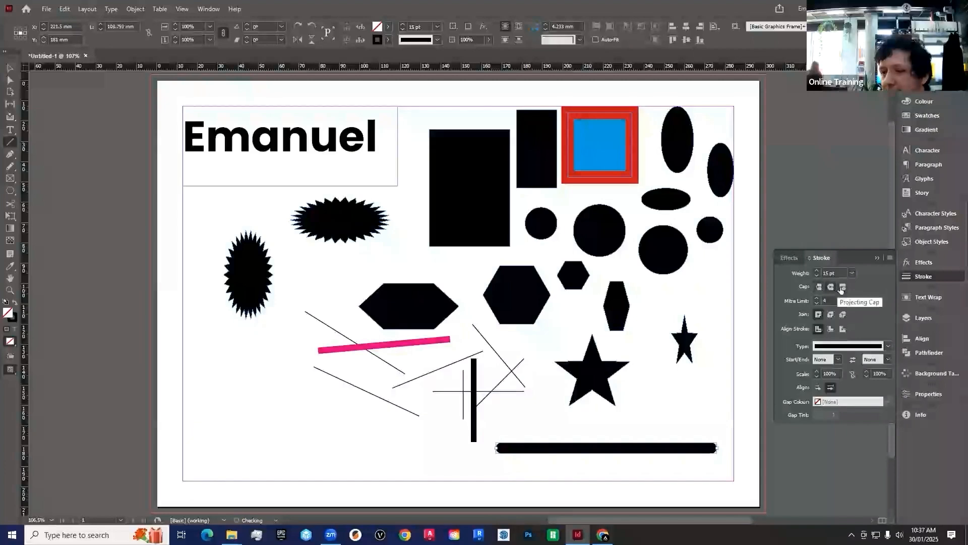
left_click(819, 286)
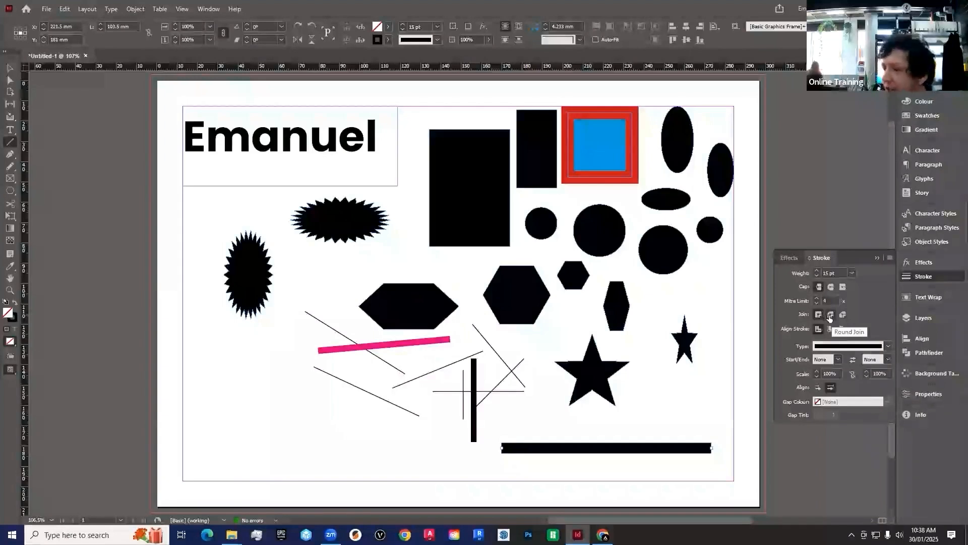
Try a bevel join on the blue square's red stroke and undo it.
left_click(9, 67)
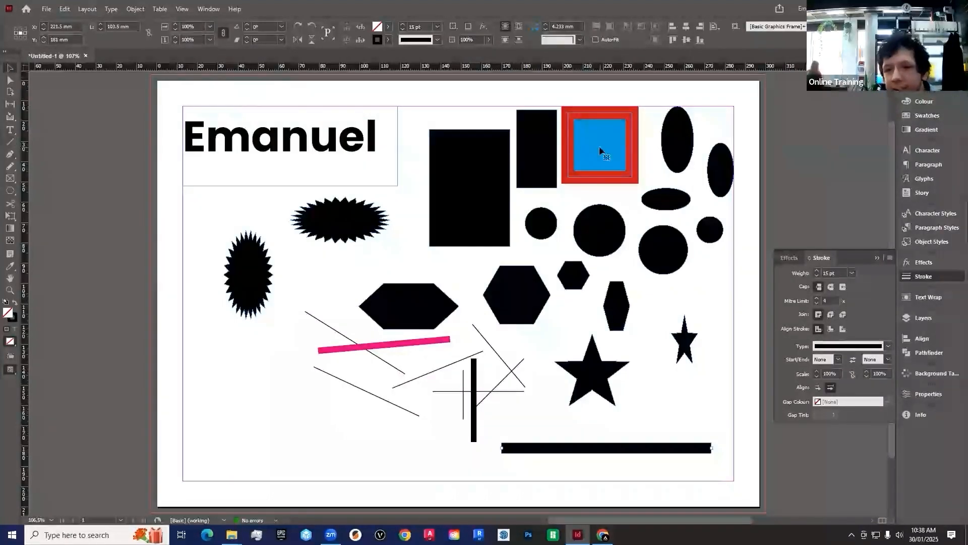
left_click(600, 150)
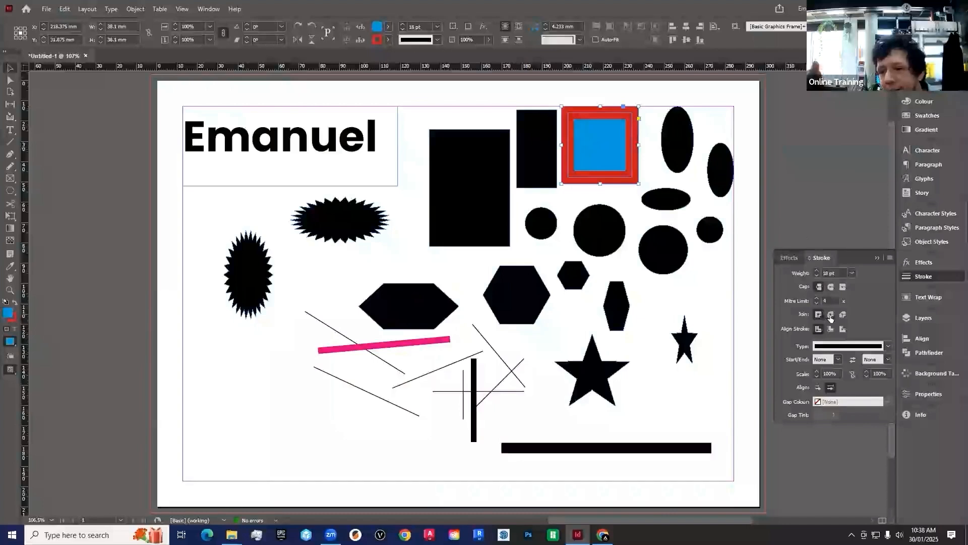
left_click(659, 162)
left_click(620, 157)
left_click(843, 314)
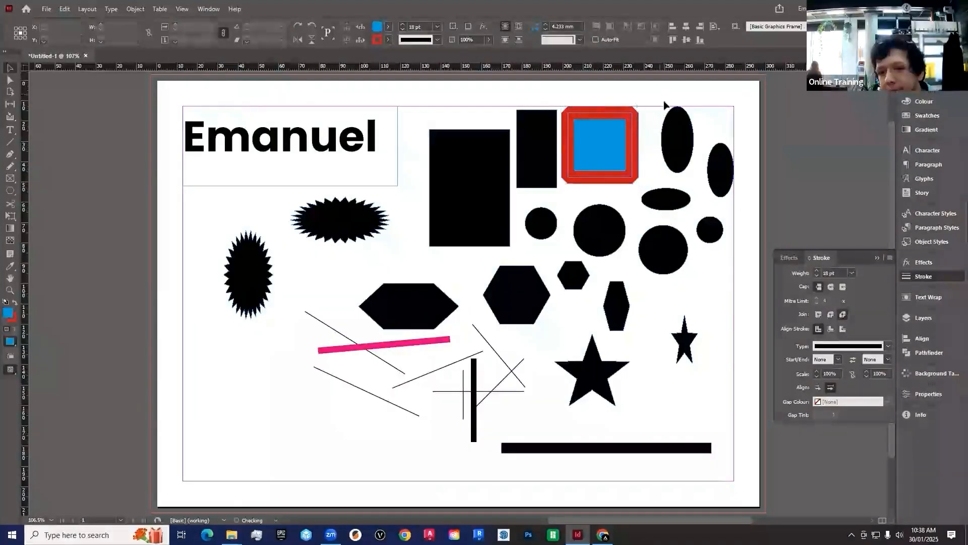
key("ctrl+z")
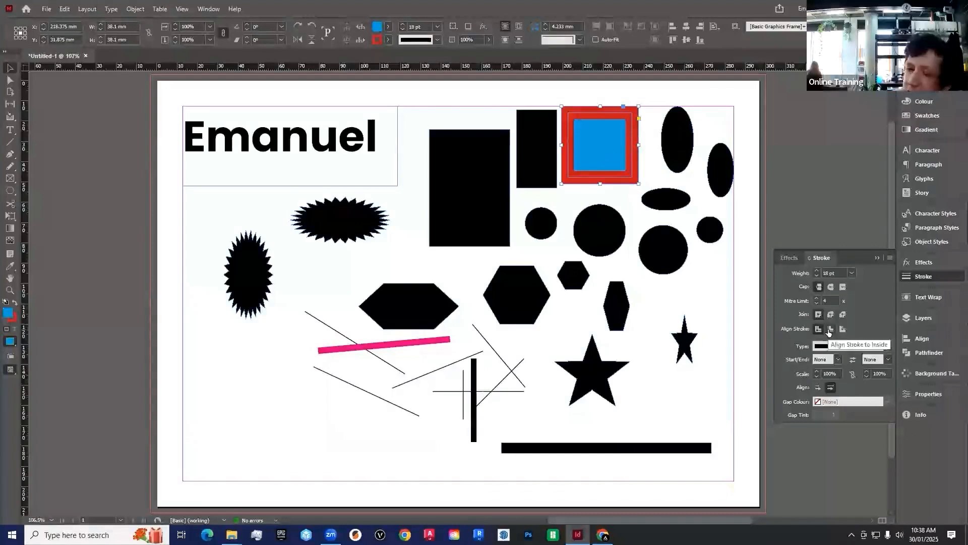
Try aligning the blue square's red stroke to the inside and outside, and return it to centre alignment.
left_click(647, 113)
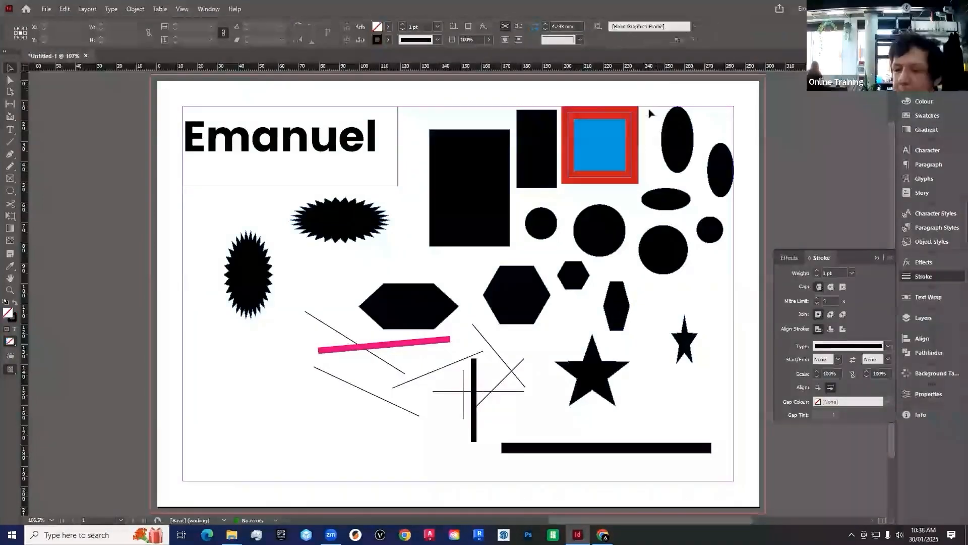
left_click(629, 158)
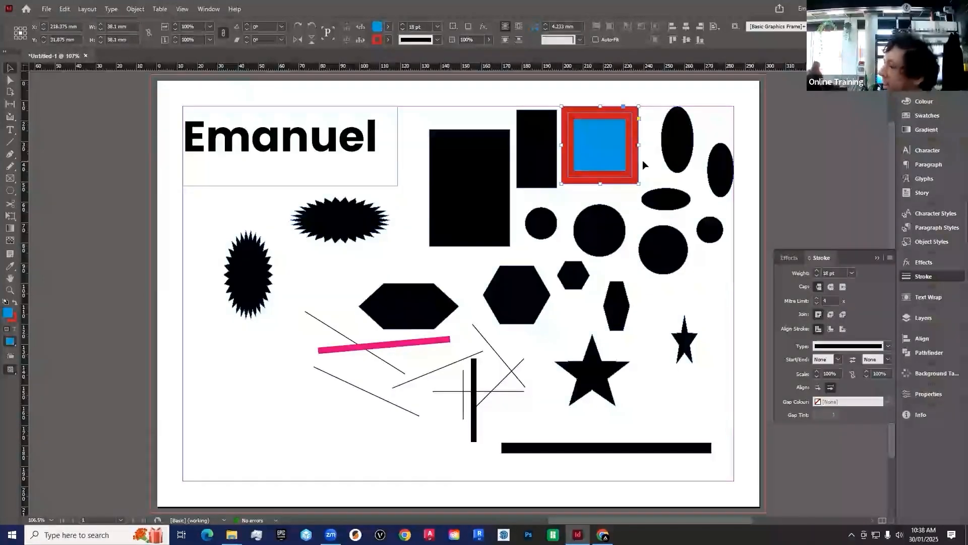
left_click(830, 329)
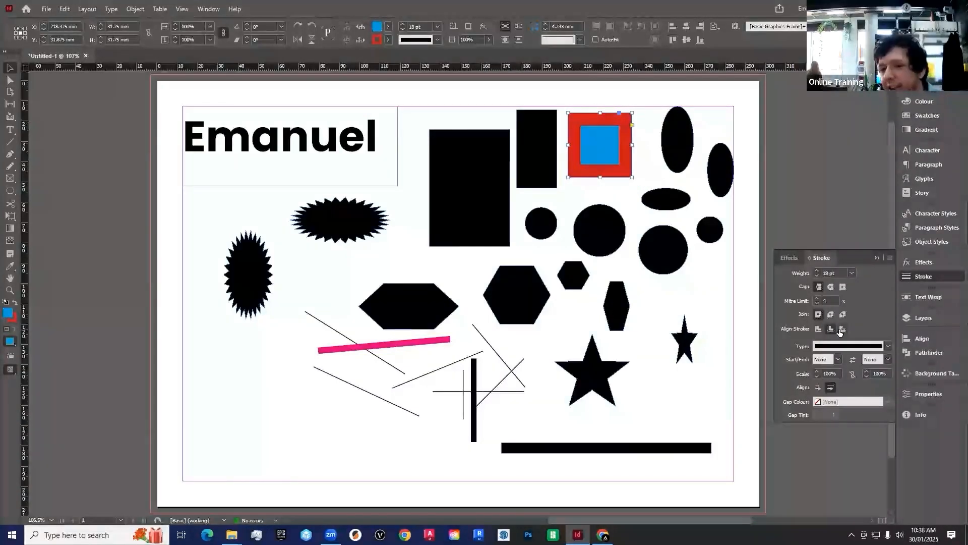
left_click(841, 330)
left_click(830, 328)
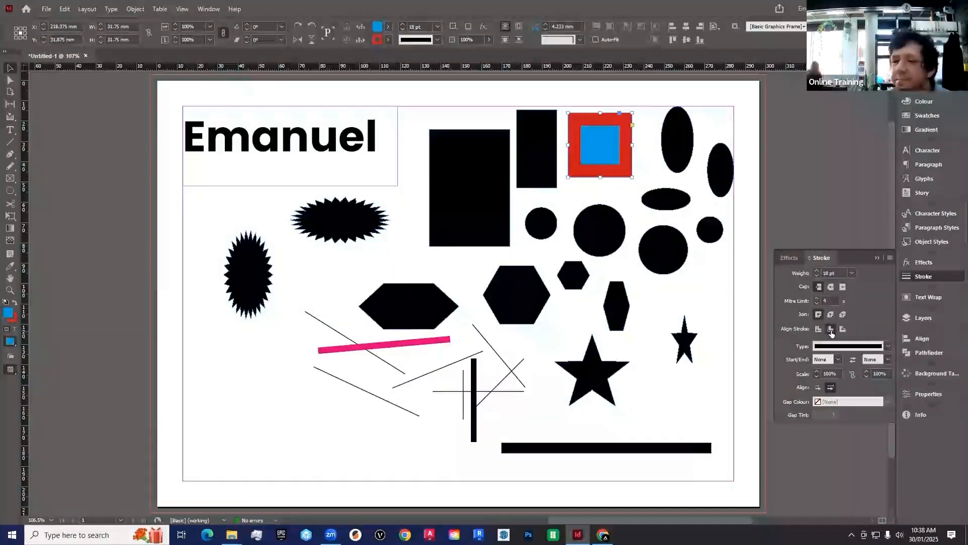
left_click(819, 329)
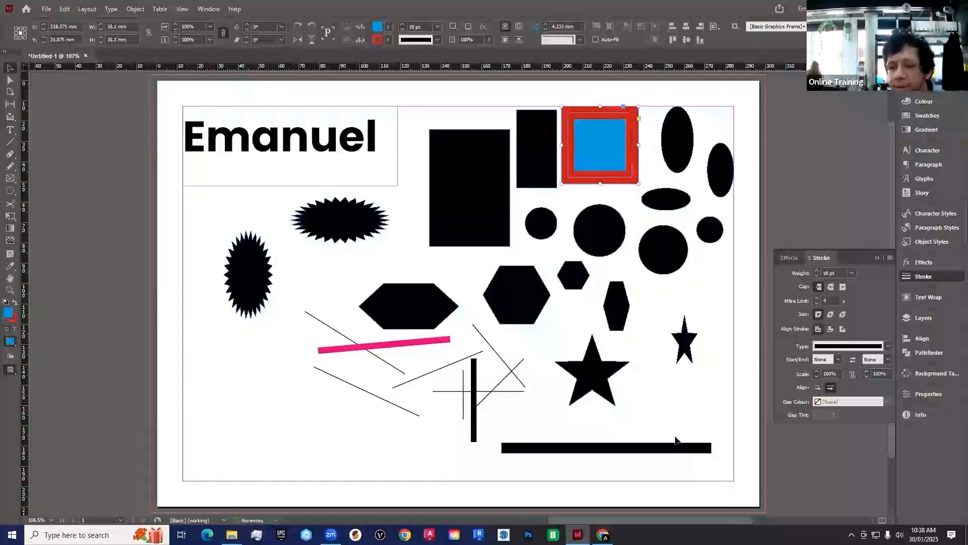
Give the long horizontal line a Dashed stroke type and reduce its weight to 4 pt.
left_click_drag(686, 425, 620, 479)
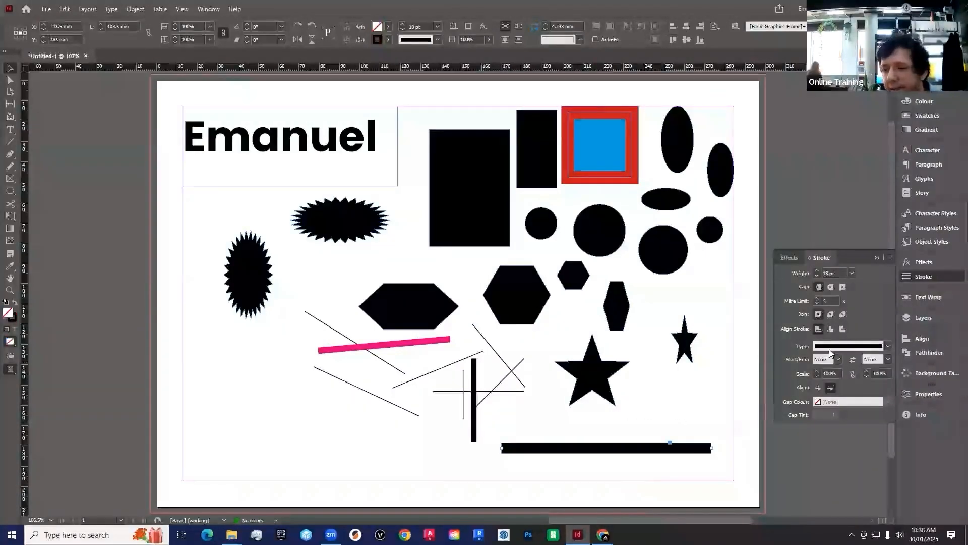
left_click(888, 352)
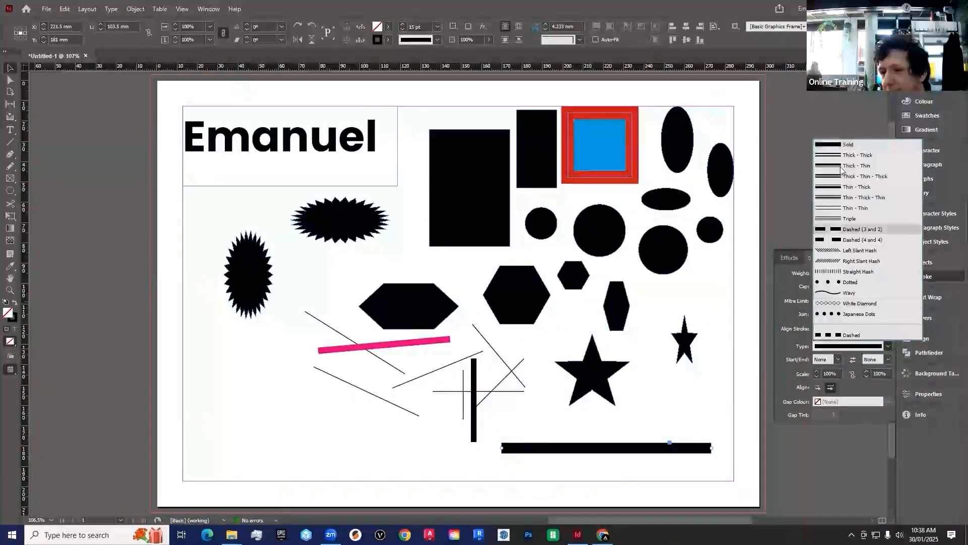
left_click(883, 336)
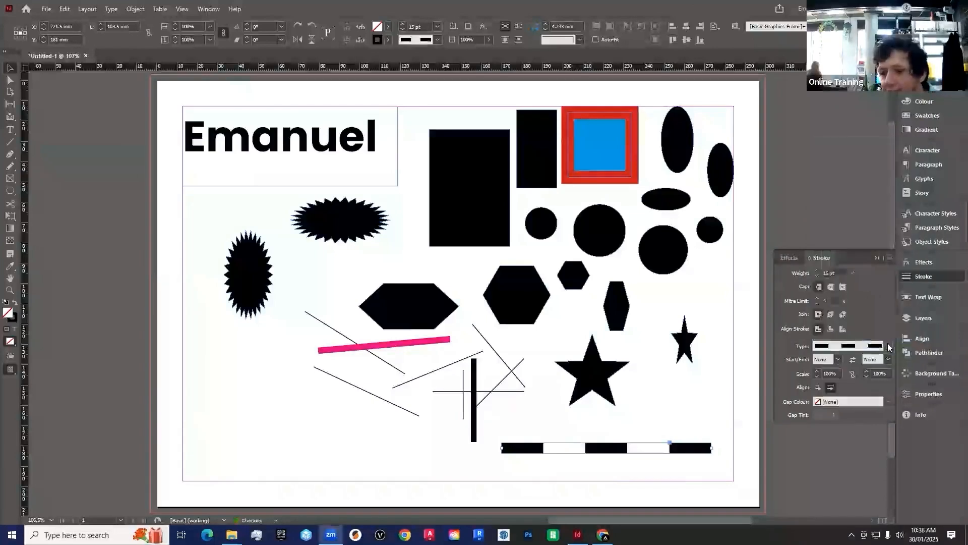
left_click(817, 276)
Try the Dotted and Wavy stroke types on the long horizontal line and set it back to Solid.
left_click(888, 346)
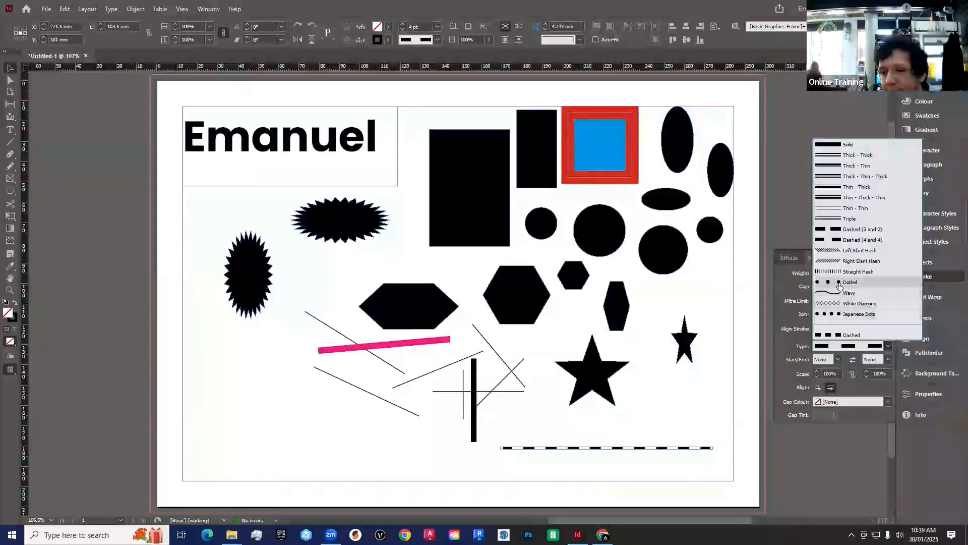
left_click(838, 283)
left_click(888, 345)
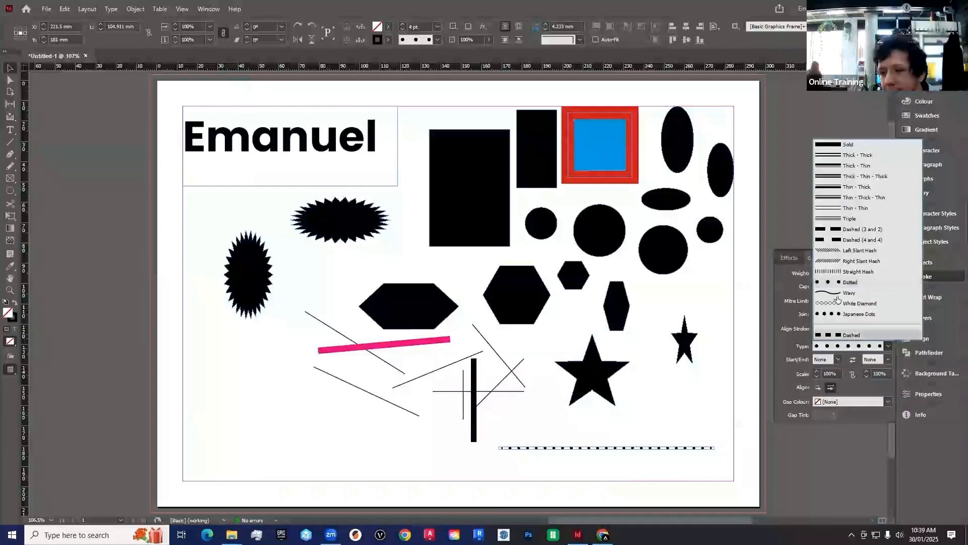
left_click(837, 297)
left_click(740, 388)
left_click_drag(711, 416, 695, 462)
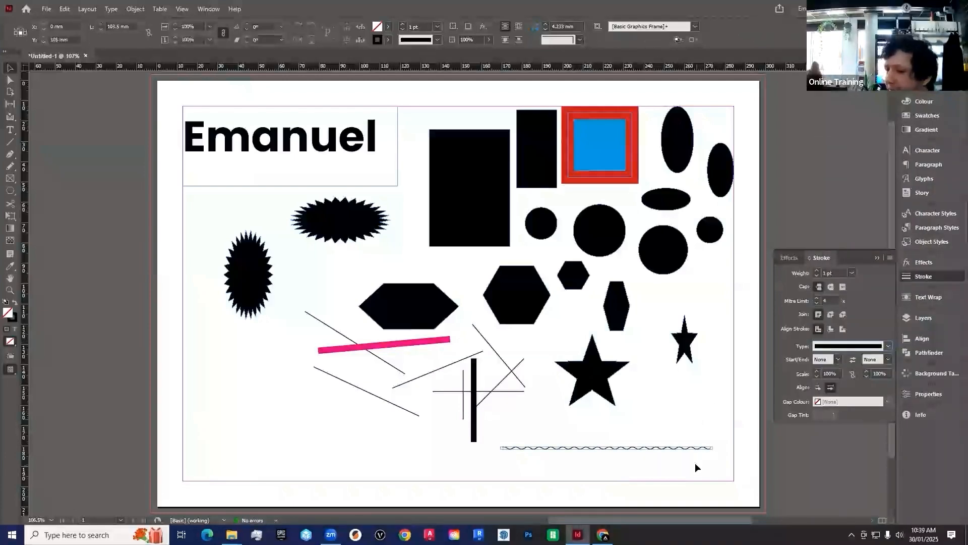
left_click(889, 346)
left_click(835, 146)
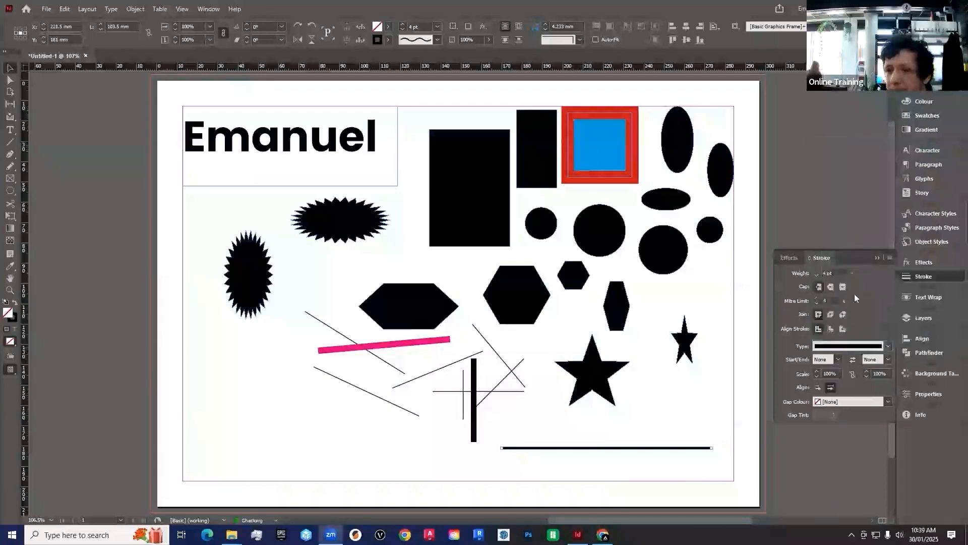
Add a Curved arrowhead to the start of the long horizontal line and a Circle to its end.
left_click(840, 359)
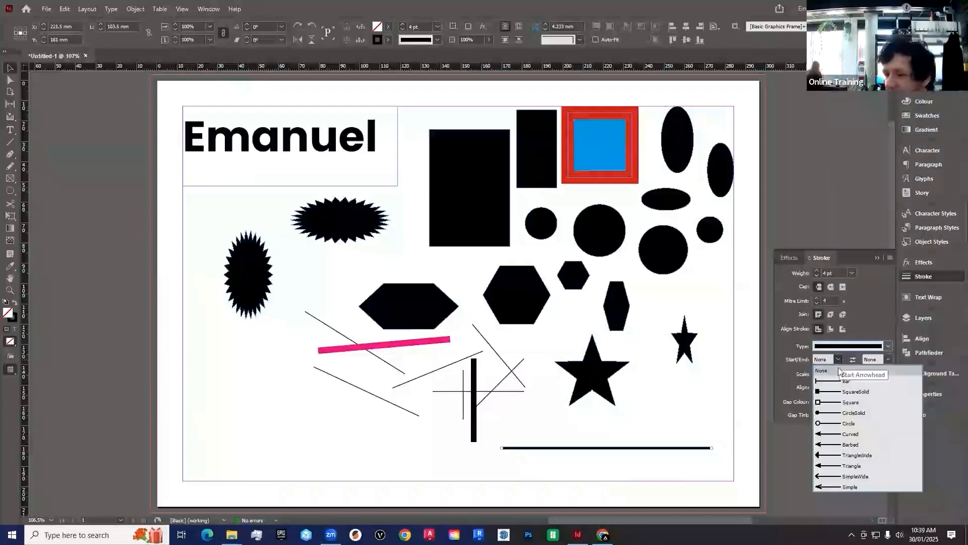
left_click(850, 433)
left_click(887, 347)
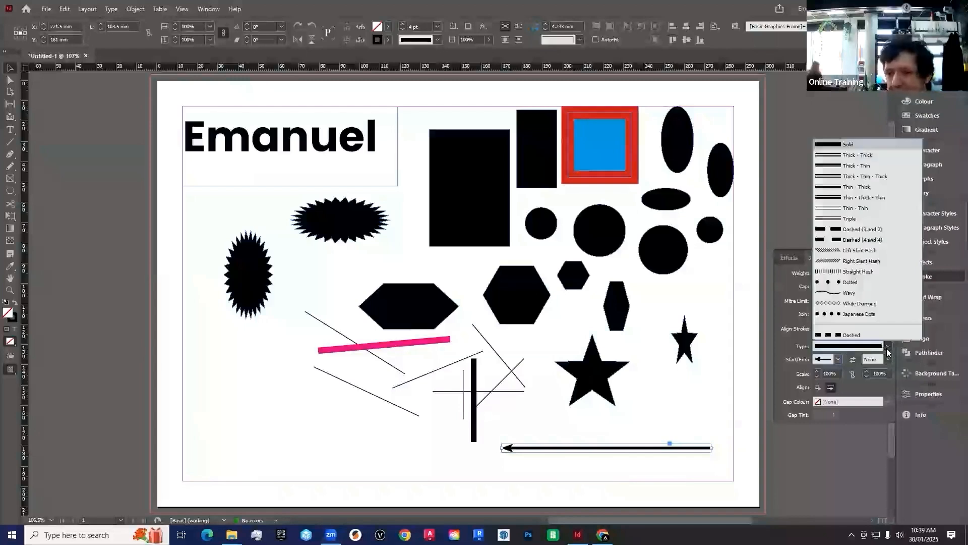
left_click(888, 359)
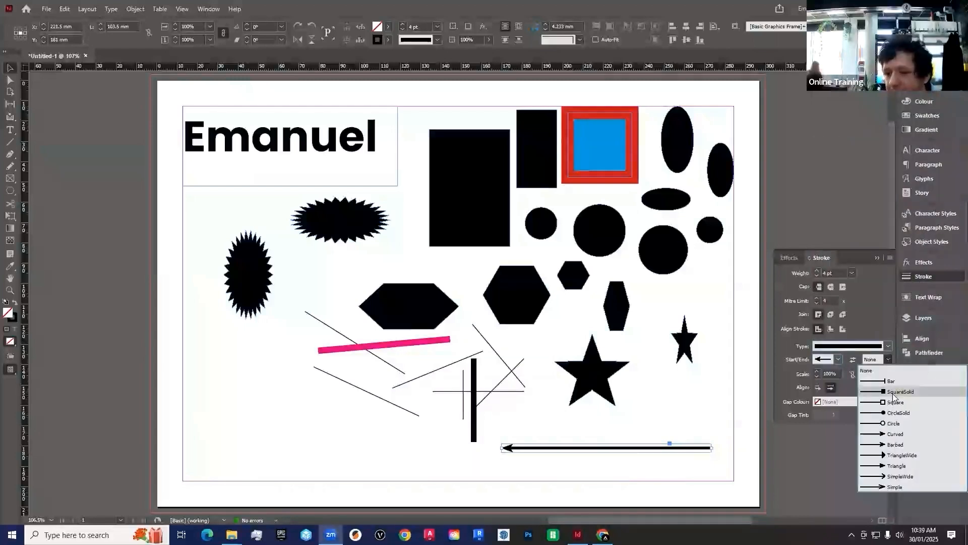
left_click(892, 423)
left_click(733, 435)
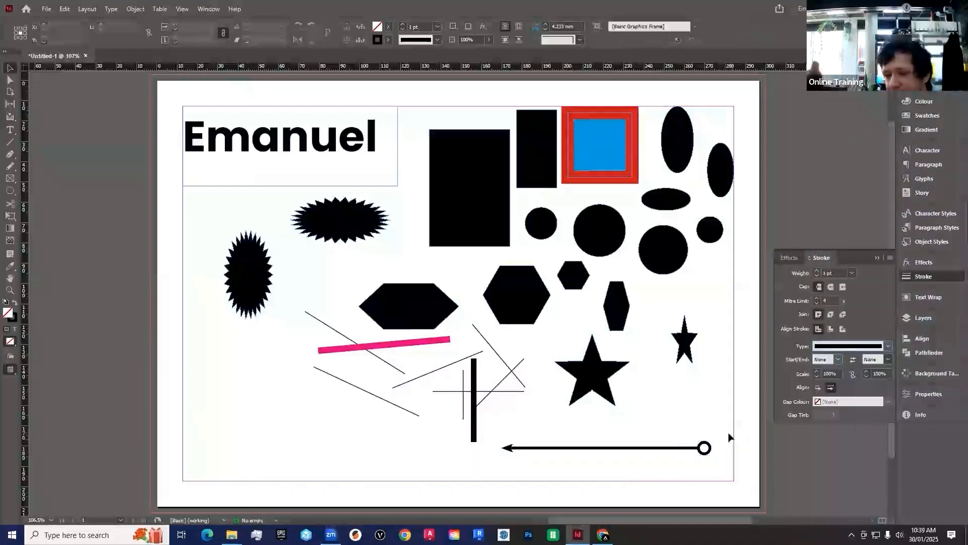
Scale the start arrowhead of the long horizontal line to 300%.
left_click(702, 449)
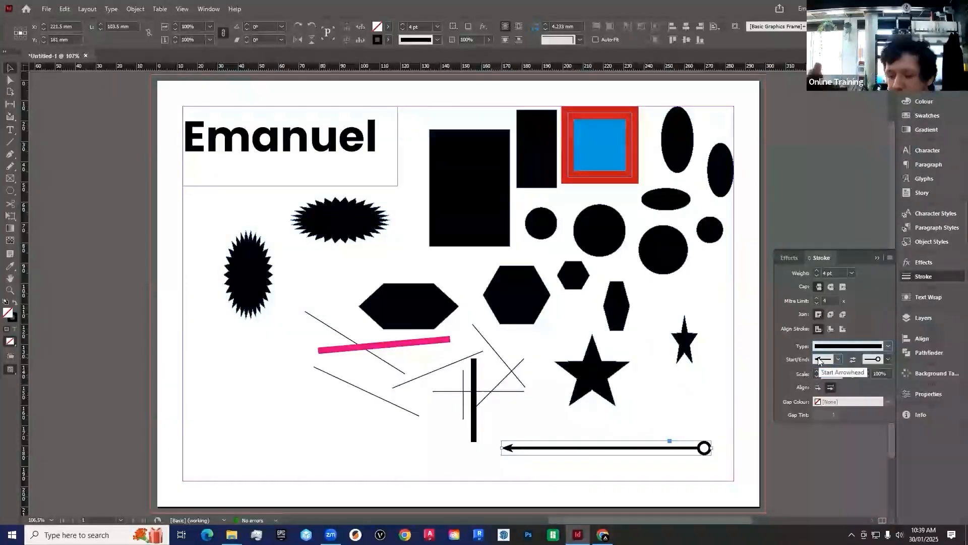
left_click(830, 373)
type("30")
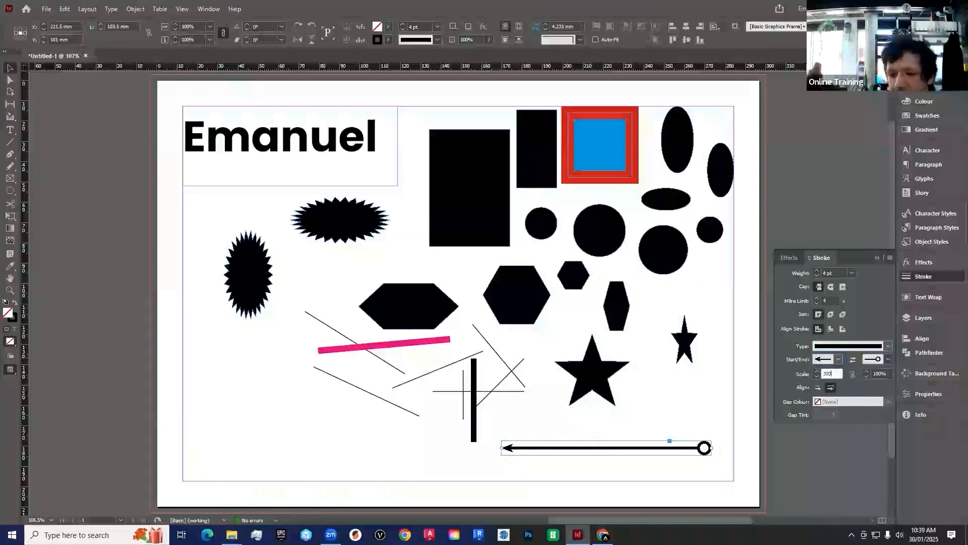
type("0")
key("Return")
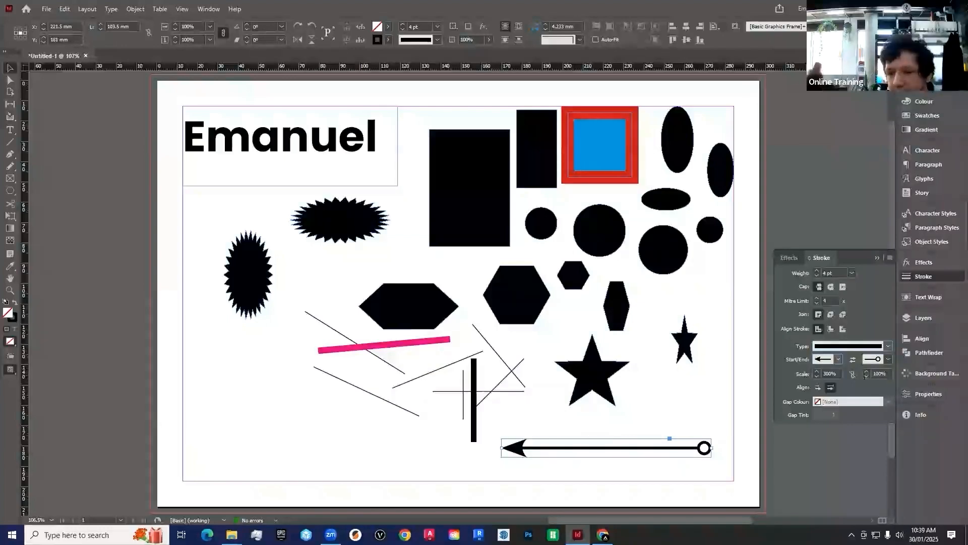
Try different scales for the line's circle end, such as 600%, and return it to 100%.
type("600")
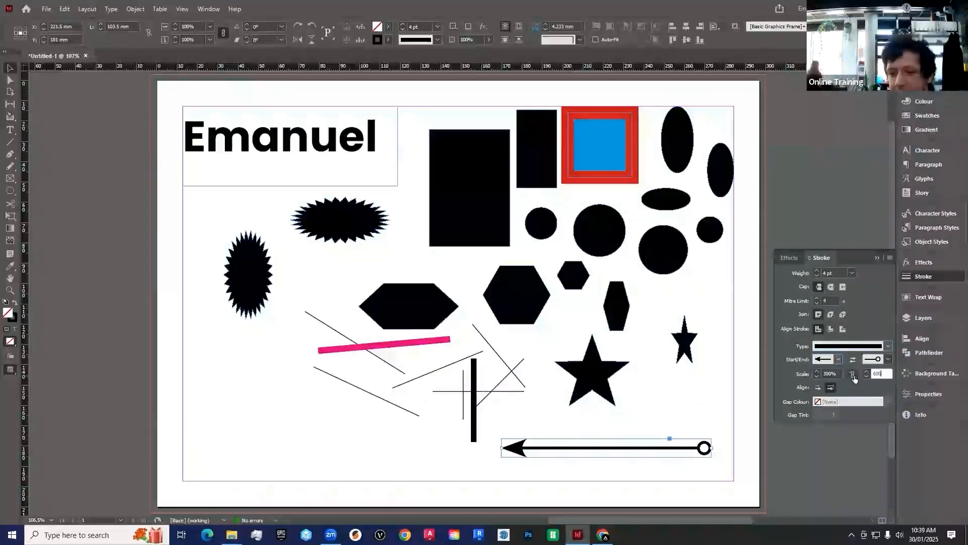
key("Return")
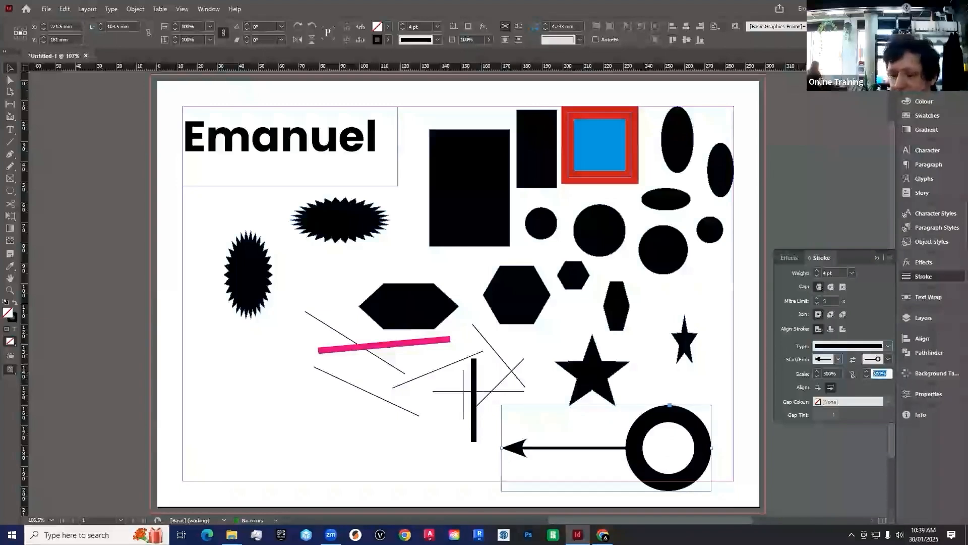
type("100")
key("Return")
left_click(682, 464)
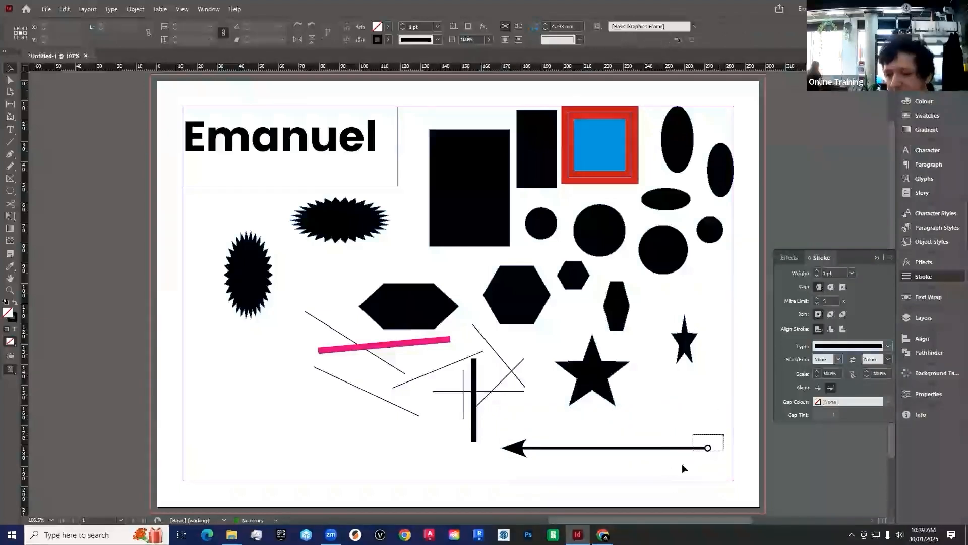
left_click(656, 447)
left_click(879, 373)
type("12000")
key("Return")
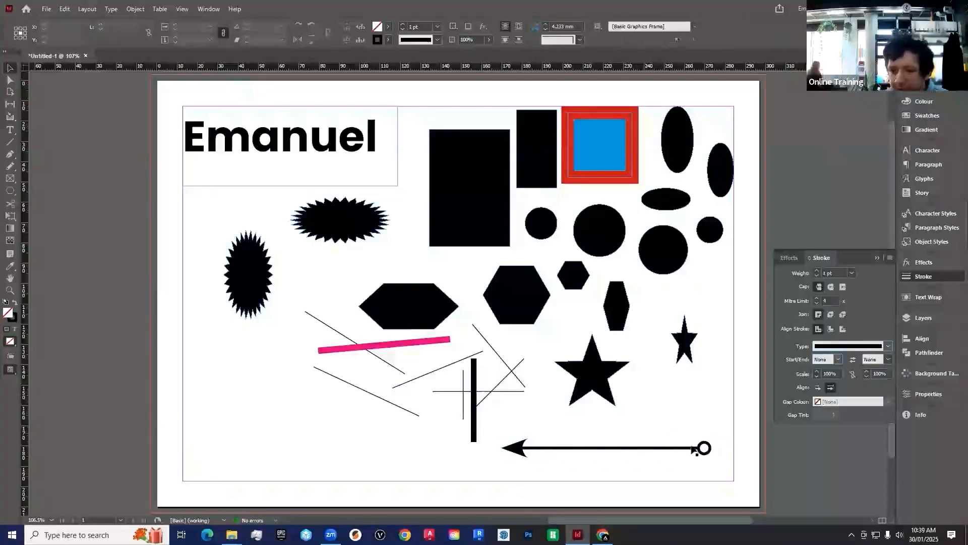
Shift the arrow line slightly up and right, and move and rotate the thin diagonal line so it crosses the other diagonal below the pink line.
left_click_drag(689, 448, 703, 442)
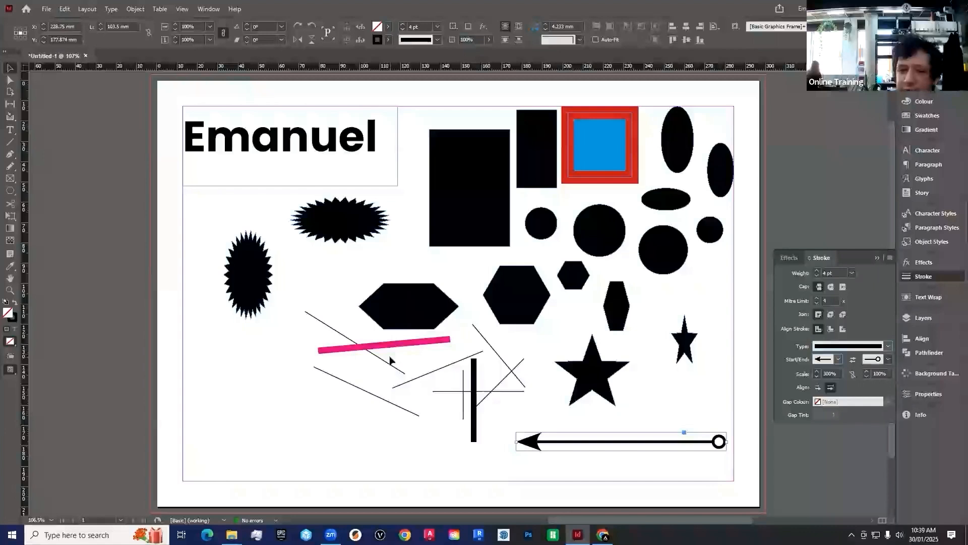
left_click(313, 318)
left_click_drag(407, 378, 317, 416)
key("backslash")
left_click_drag(381, 437, 431, 456)
key("ctrl+z")
key("v")
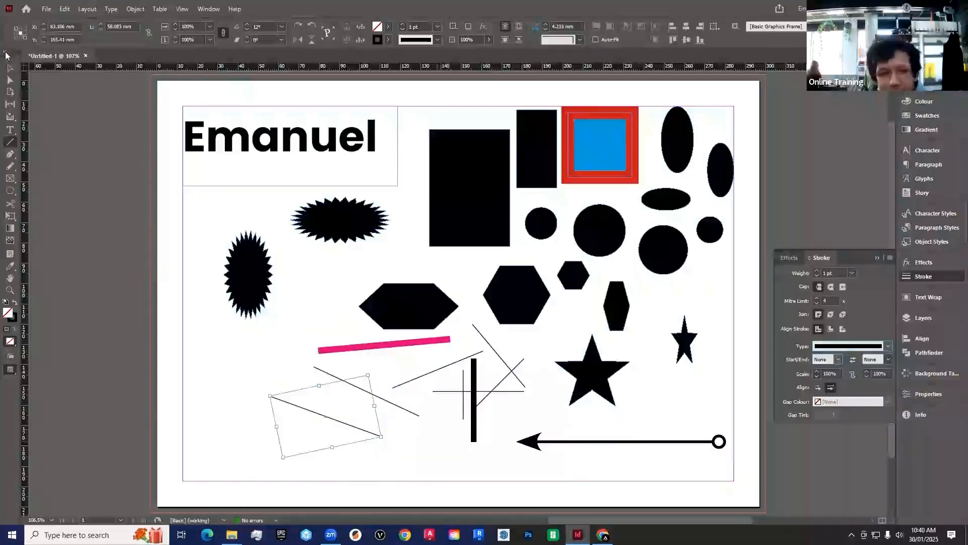
left_click_drag(363, 432, 421, 440)
left_click(422, 440)
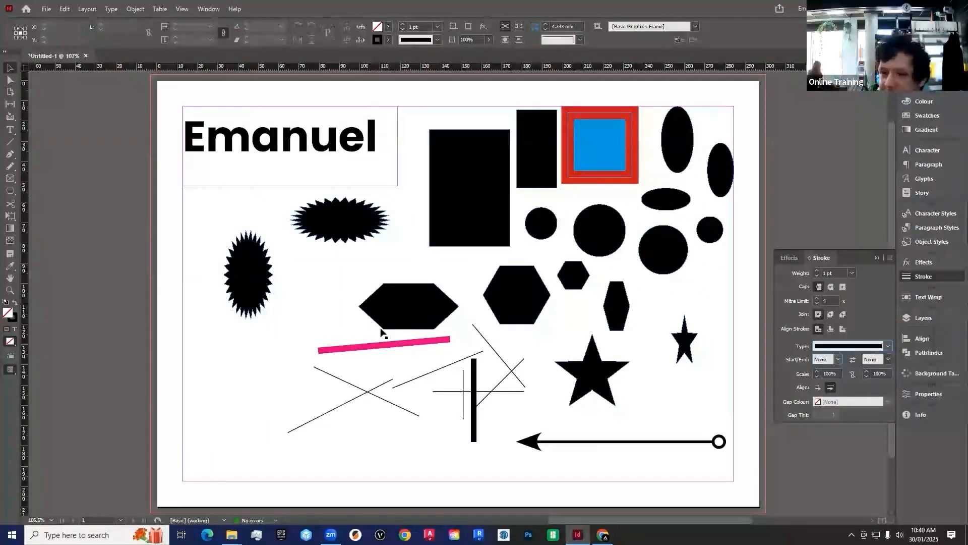
Delete the wide black hexagon above the pink line and remove the black fill from the large rectangle.
left_click(393, 318)
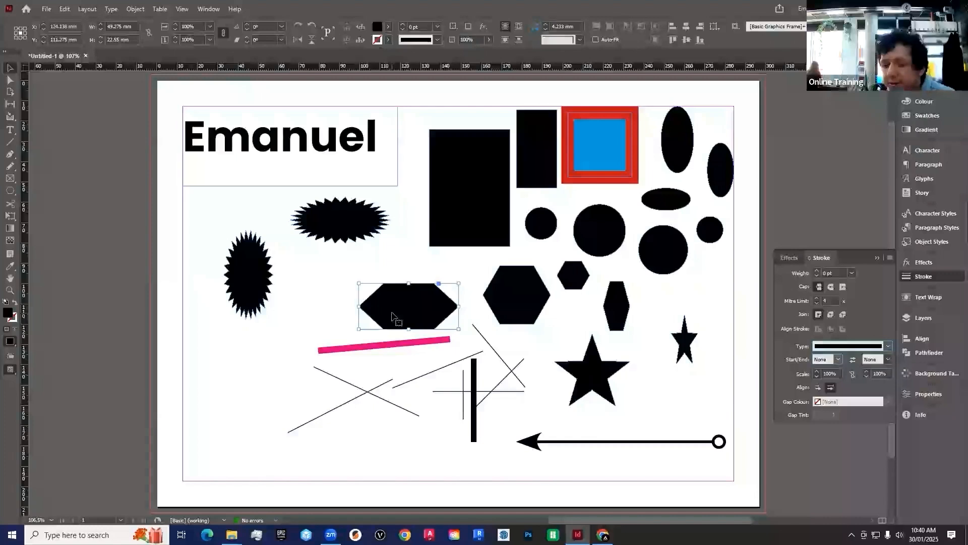
key("Delete")
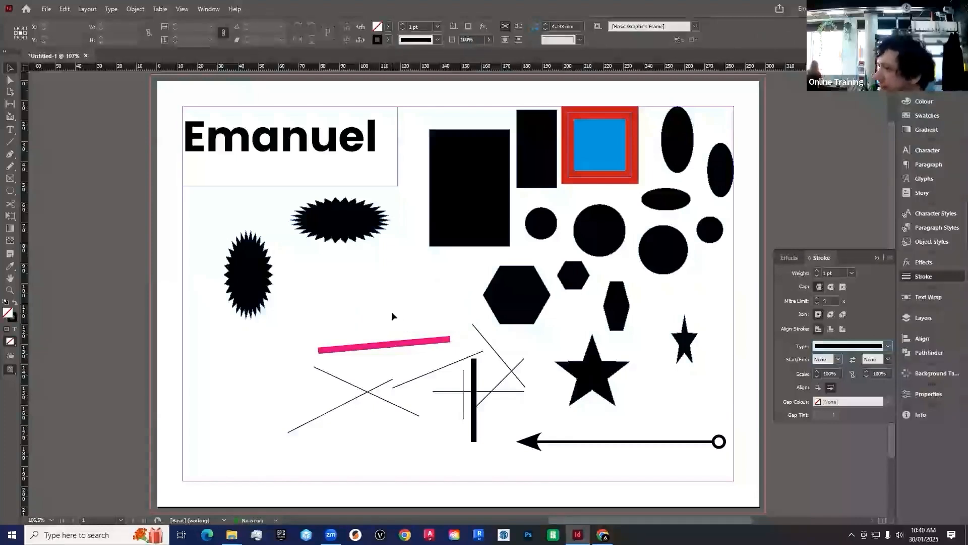
left_click(494, 231)
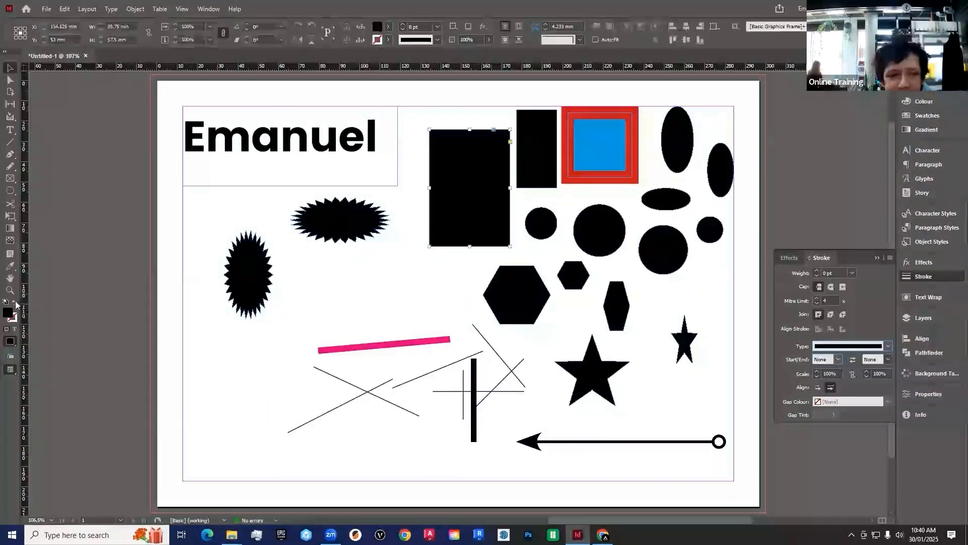
key("slash")
left_click(404, 270)
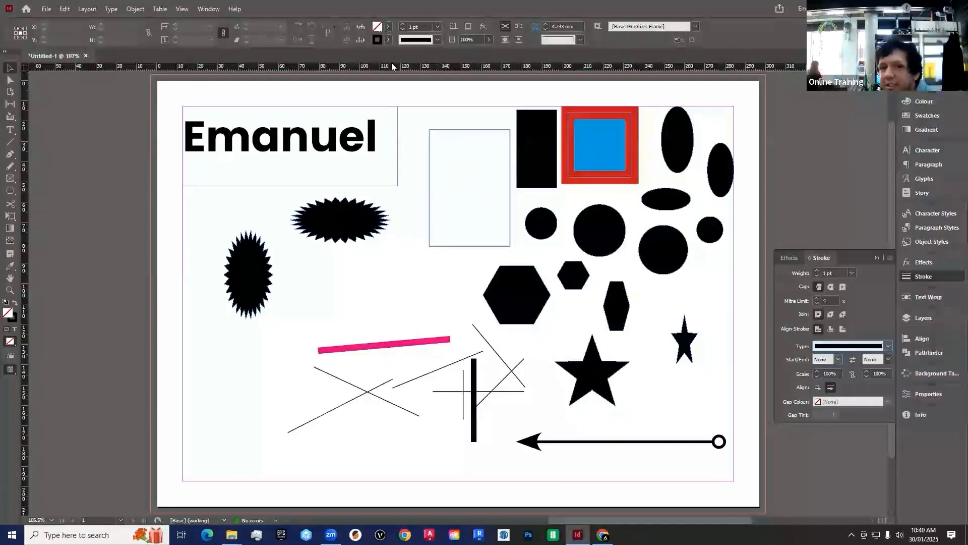
key("ctrl+z")
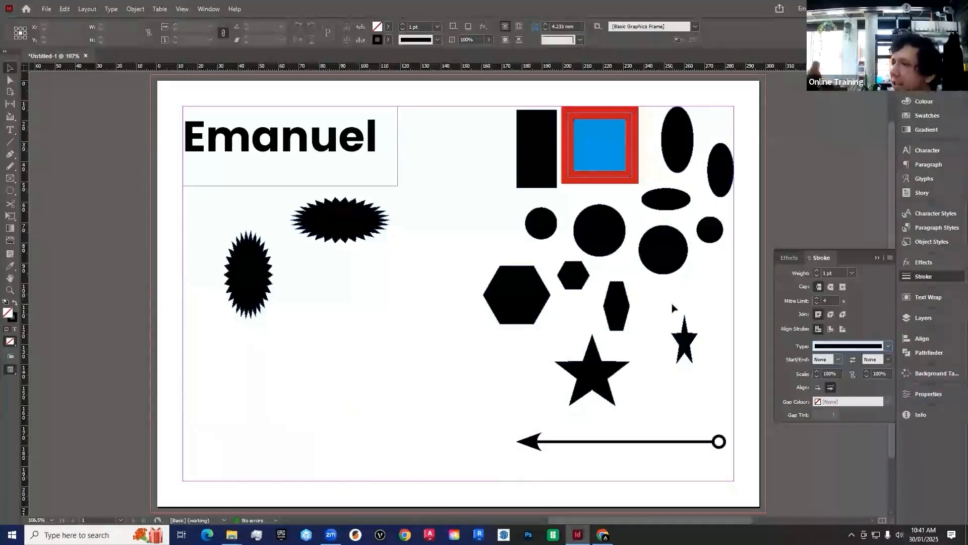
Move the large star to the left and delete it together with the two large black circles.
left_click_drag(600, 364, 478, 369)
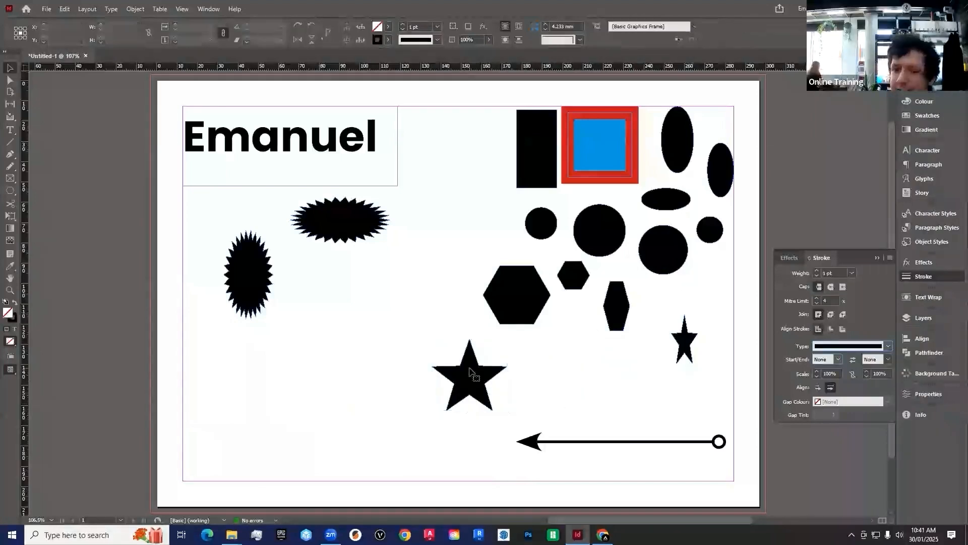
left_click(615, 233, "shift")
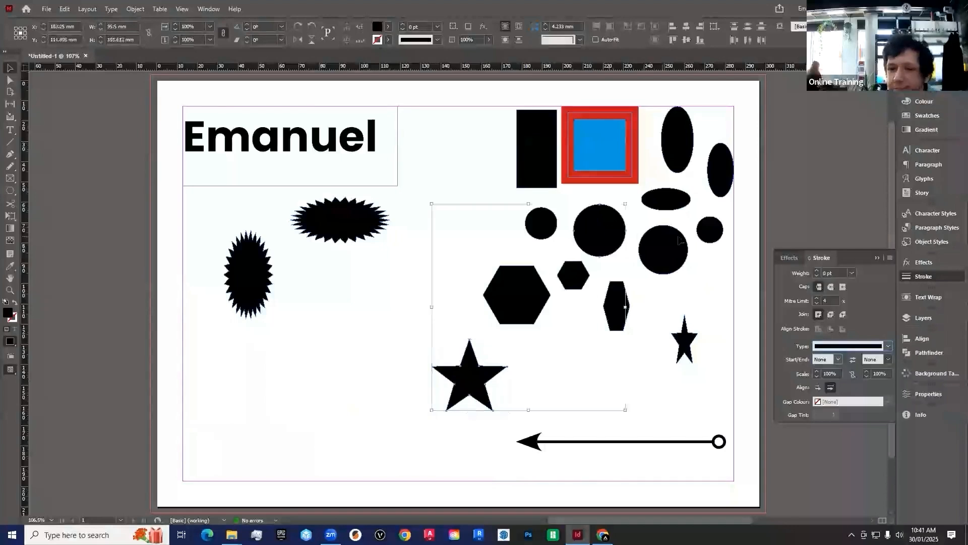
left_click(669, 276, "shift")
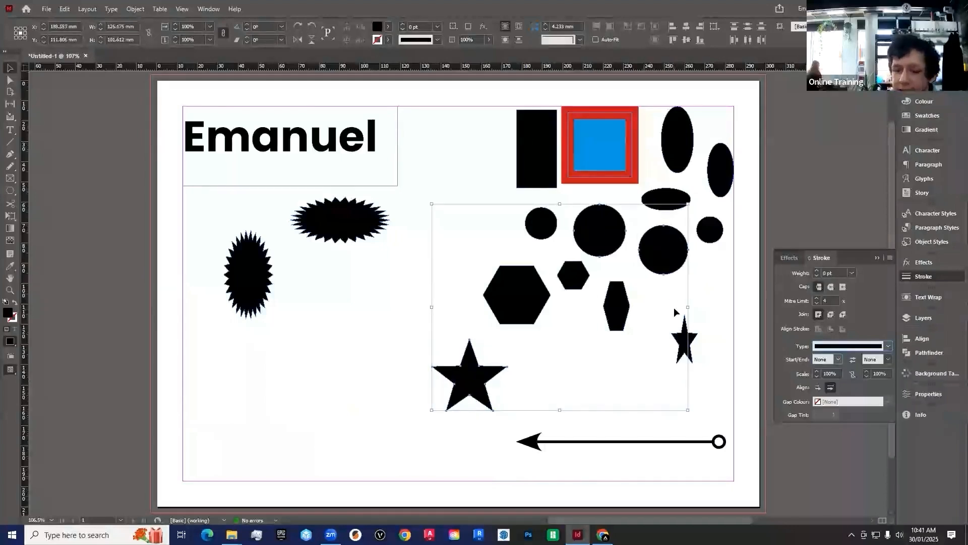
key("Delete")
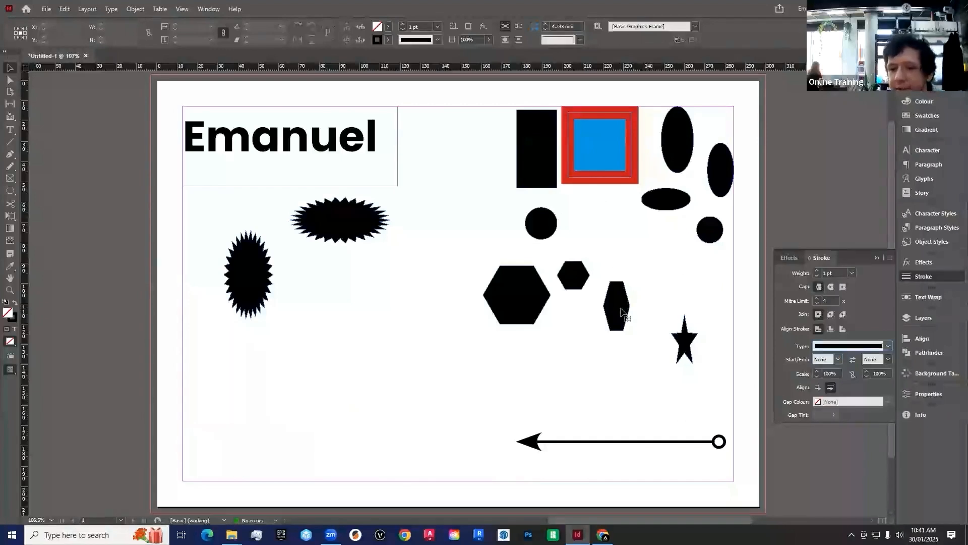
Move the narrow hexagon and the two tall black ellipses towards the middle of the page together and delete them.
left_click(621, 312)
left_click(687, 143, "shift")
left_click(718, 173, "shift")
left_click_drag(677, 156, 445, 232)
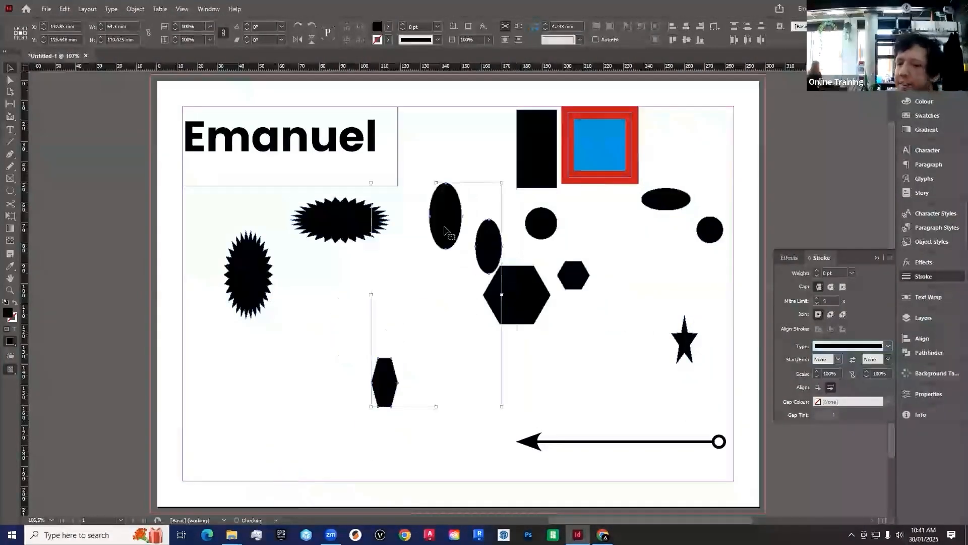
key("Delete")
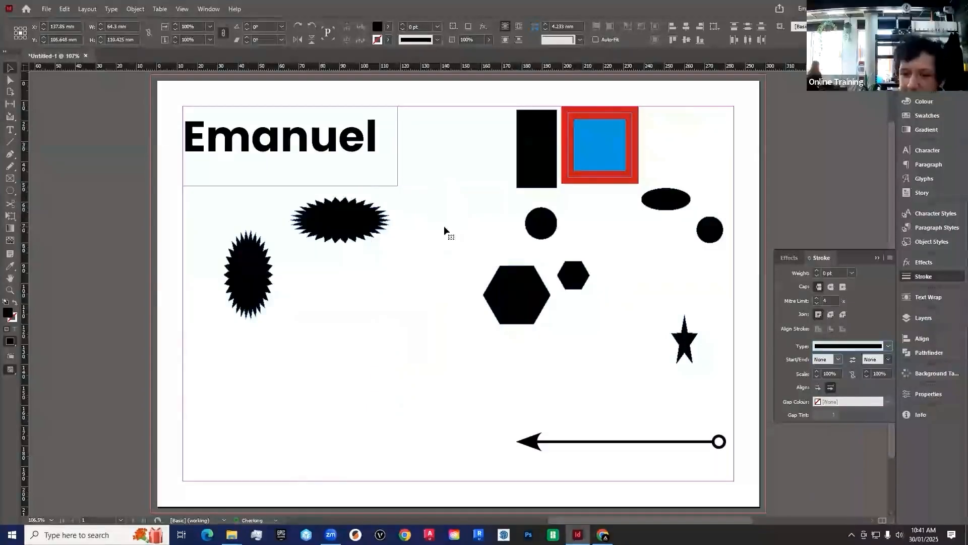
Delete the arrow line near the bottom of the page and move the large black hexagon up and left.
left_click_drag(526, 387, 452, 351)
key("Delete")
left_click_drag(520, 305, 471, 271)
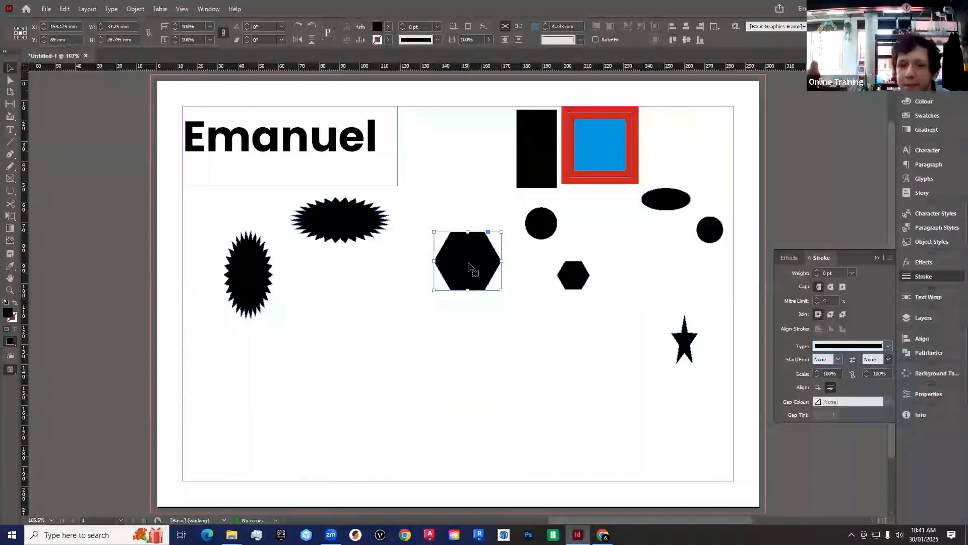
Try duplicating the large black hexagon directly below the original, and undo the copy.
left_click(462, 186)
left_click(464, 267)
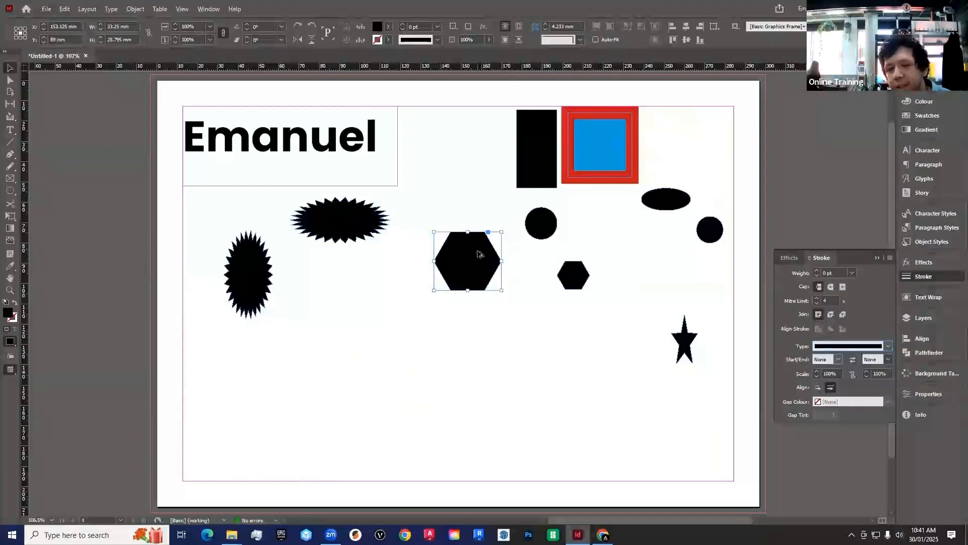
left_click_drag(479, 253, 477, 335, "alt")
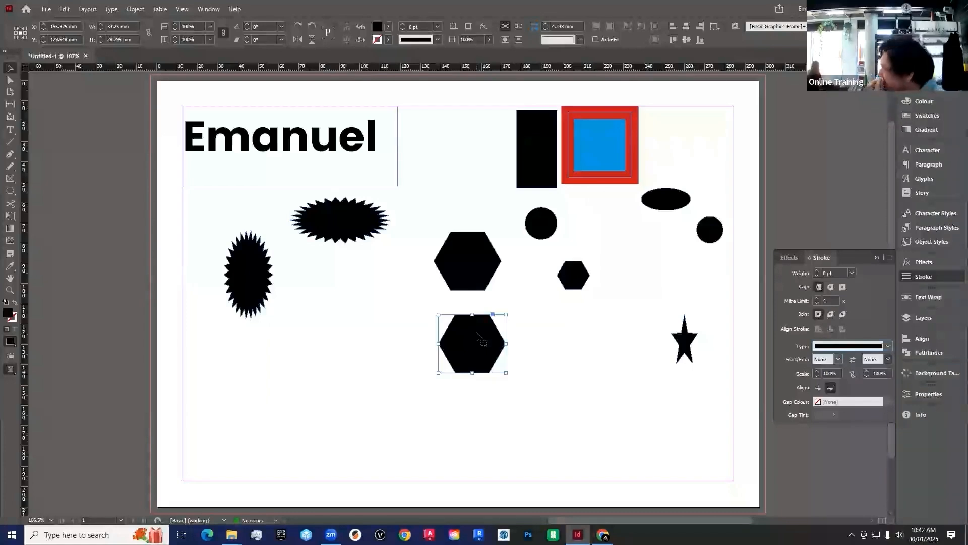
key("ctrl+z")
key("ctrl+z")
key("ctrl+z")
key("ctrl+z")
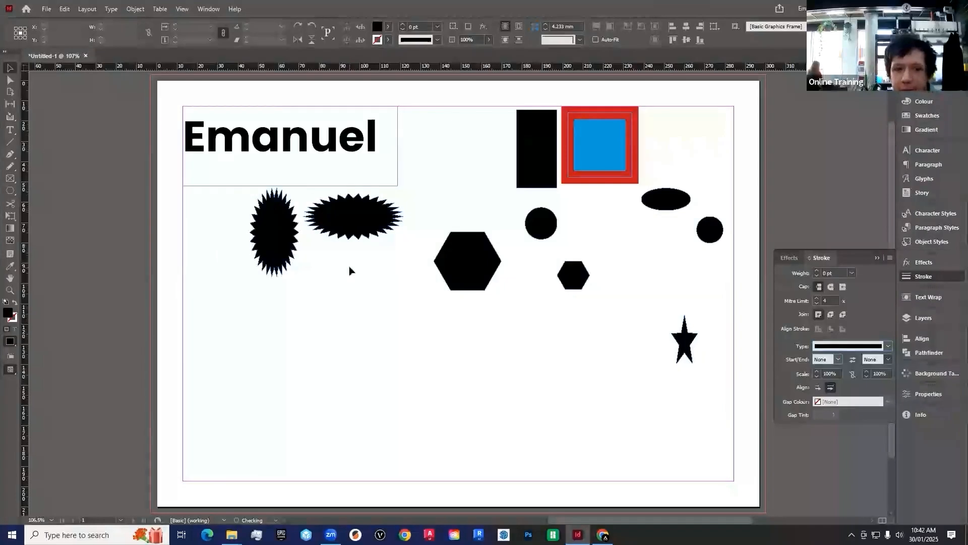